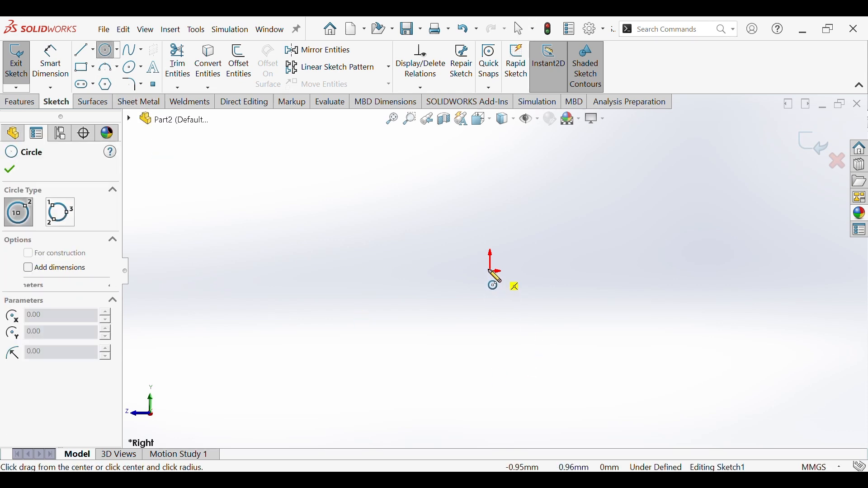
# Draw a circle centred on the origin and set its diameter to 56 mm
pyautogui.click(490, 271)
pyautogui.click(470, 315)
pyautogui.click(53, 67)
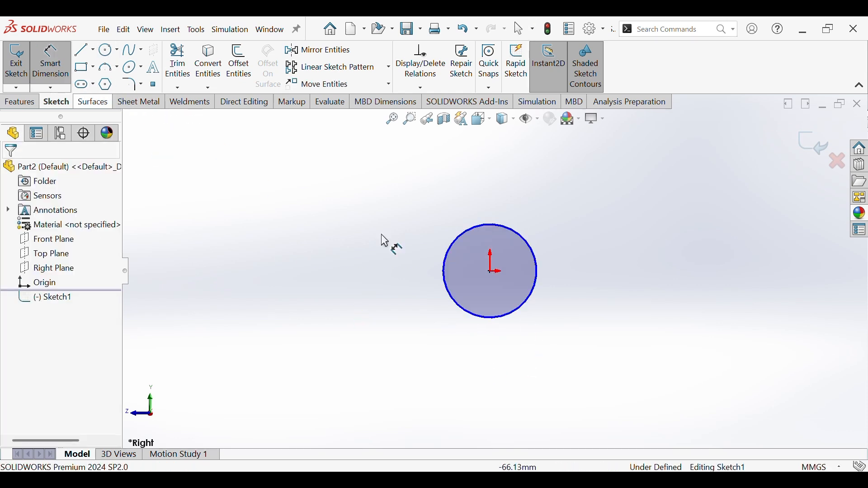
pyautogui.click(503, 317)
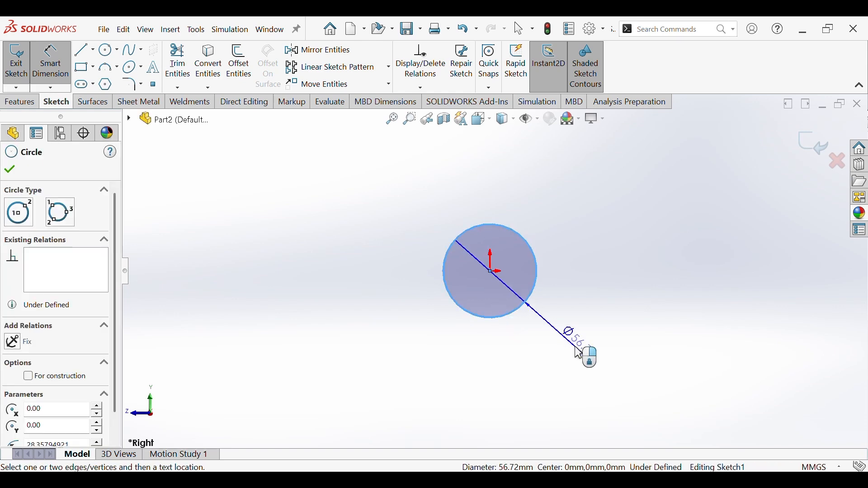
pyautogui.click(579, 352)
pyautogui.write('56')
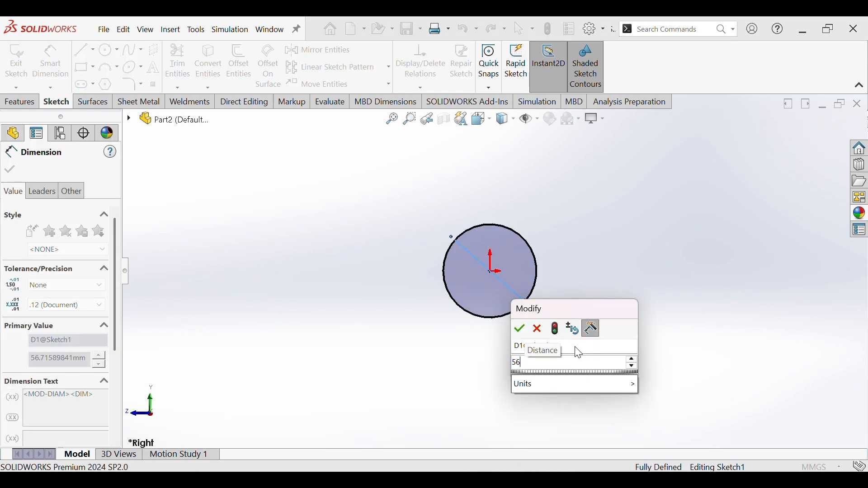
pyautogui.press('Return')
pyautogui.click(608, 274)
# Draw a second circle directly above the first one and set its diameter to 50 mm
pyautogui.keyDown('ctrl'); pyautogui.moveTo(606, 272); pyautogui.dragTo(603, 317, button='middle'); pyautogui.keyUp('ctrl')
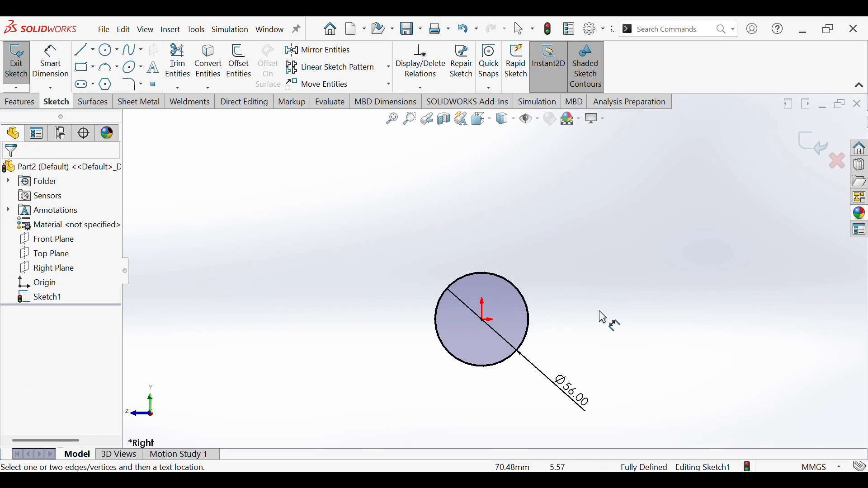
pyautogui.moveTo(589, 271); pyautogui.dragTo(630, 291, button='right')
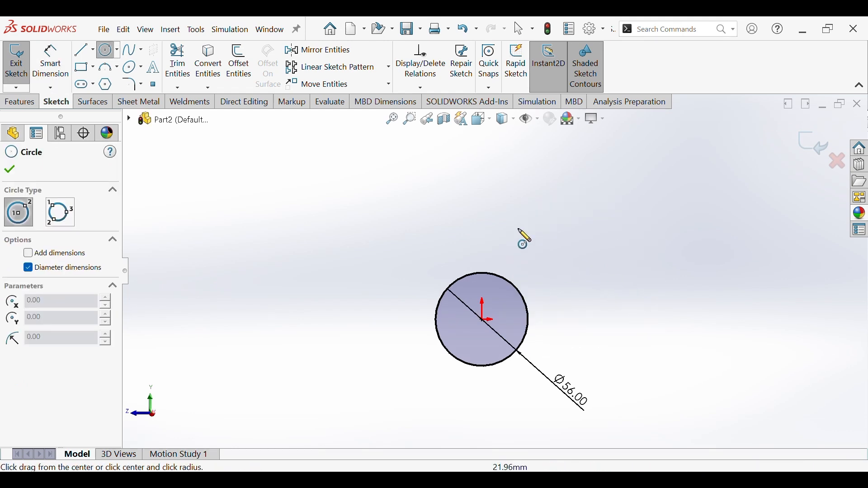
pyautogui.keyDown('ctrl'); pyautogui.moveTo(507, 203); pyautogui.dragTo(507, 251, button='middle'); pyautogui.keyUp('ctrl')
pyautogui.click(486, 166)
pyautogui.click(552, 200)
pyautogui.press('d')
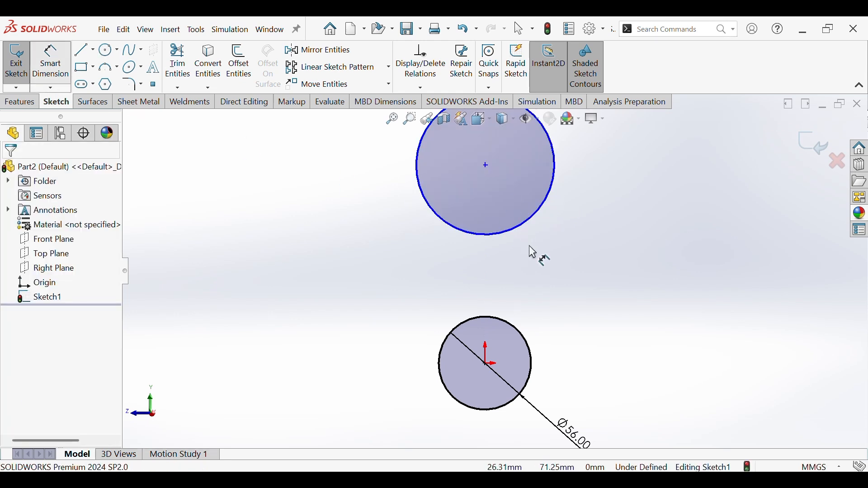
pyautogui.click(533, 221)
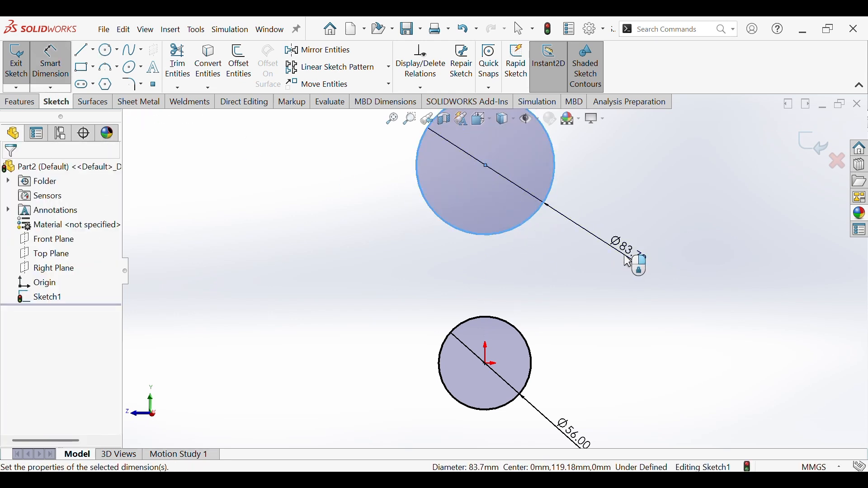
pyautogui.click(628, 261)
pyautogui.write('50')
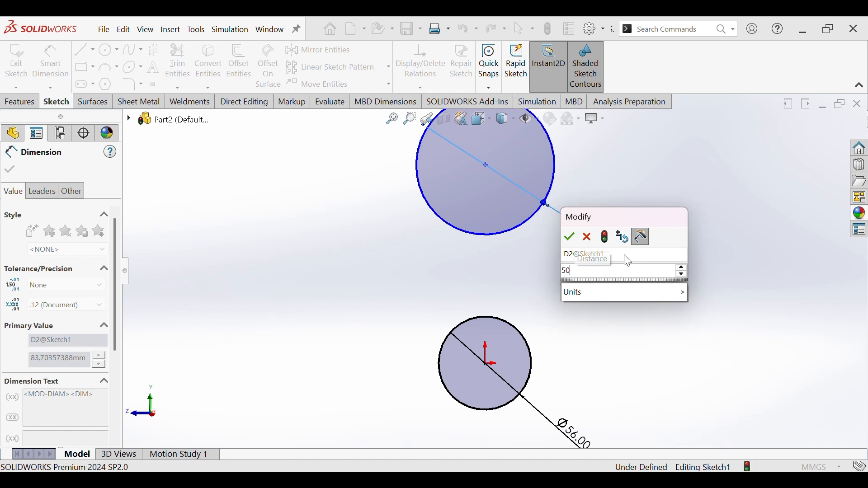
pyautogui.press('Return')
# Dimension the vertical distance between the two circle centres as 110 mm
pyautogui.keyDown('ctrl'); pyautogui.moveTo(562, 286); pyautogui.dragTo(561, 299, button='middle'); pyautogui.keyUp('ctrl')
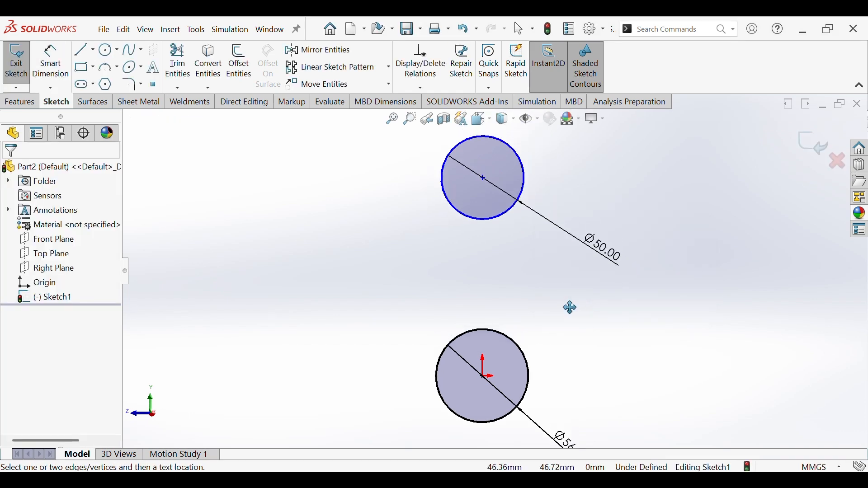
pyautogui.scroll(-1, 565, 302)
pyautogui.click(463, 152)
pyautogui.click(465, 392)
pyautogui.click(348, 329)
pyautogui.write('1')
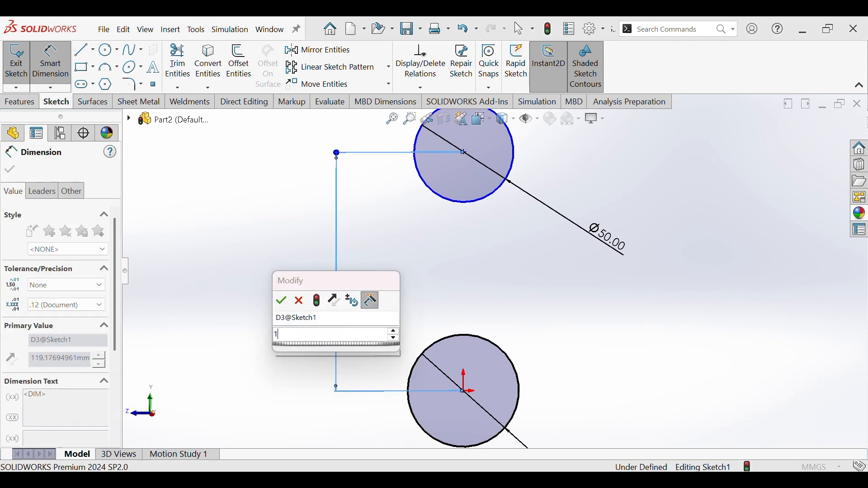
pyautogui.write('10')
pyautogui.press('Return')
pyautogui.click(234, 240)
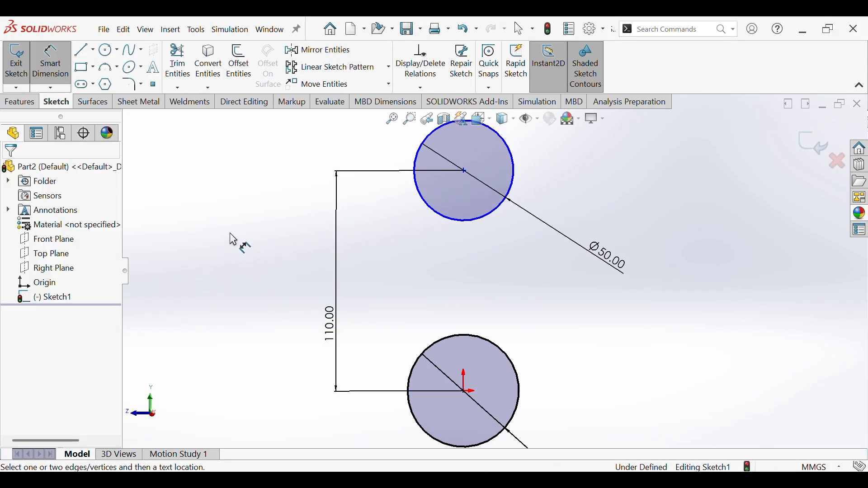
pyautogui.press('Escape')
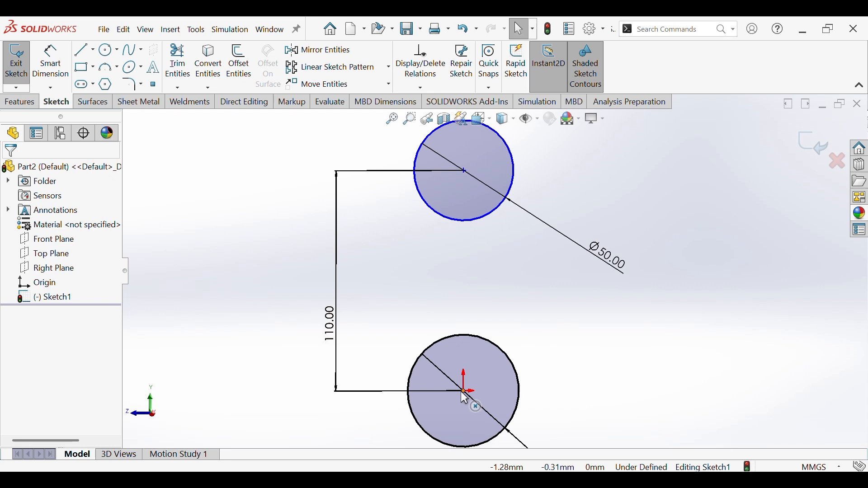
# Add a vertical relation between the origin and the upper circle's centre
pyautogui.click(464, 392)
pyautogui.keyDown('ctrl'); pyautogui.click(464, 171); pyautogui.keyUp('ctrl')
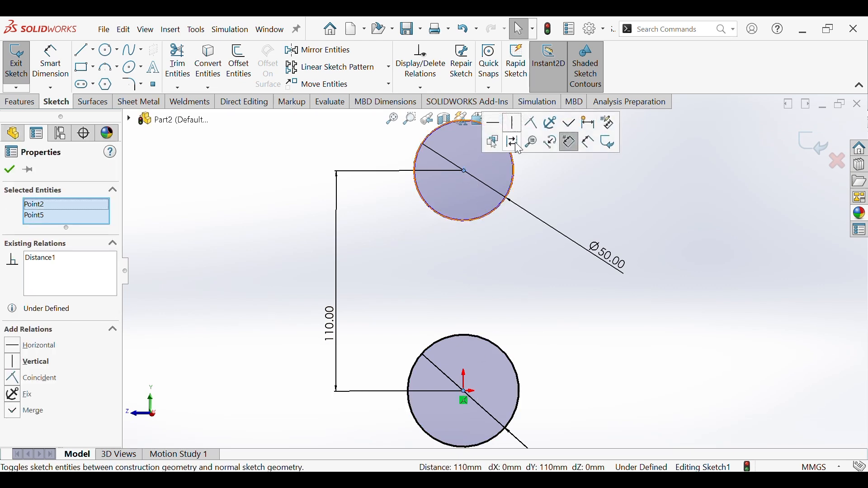
pyautogui.click(518, 123)
# Draw a vertical centerline about 45 mm long upward from the origin, ending between the two circles
pyautogui.scroll(2, 526, 276)
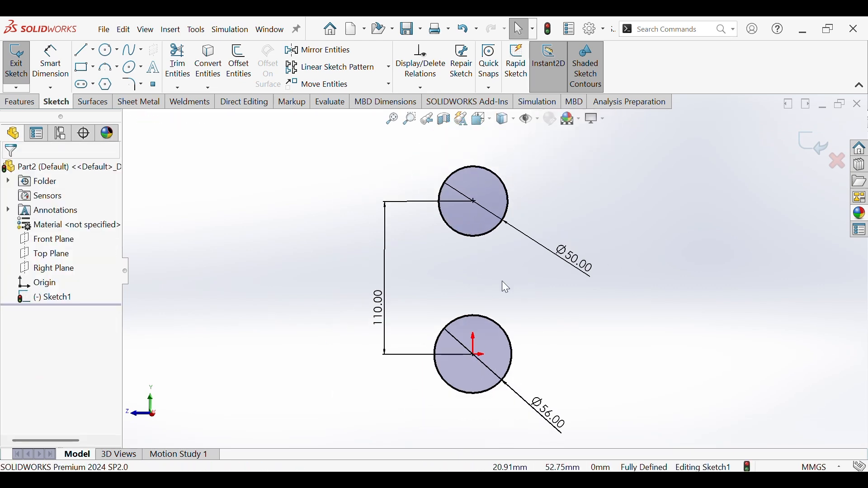
pyautogui.scroll(-1, 501, 281)
pyautogui.click(481, 118)
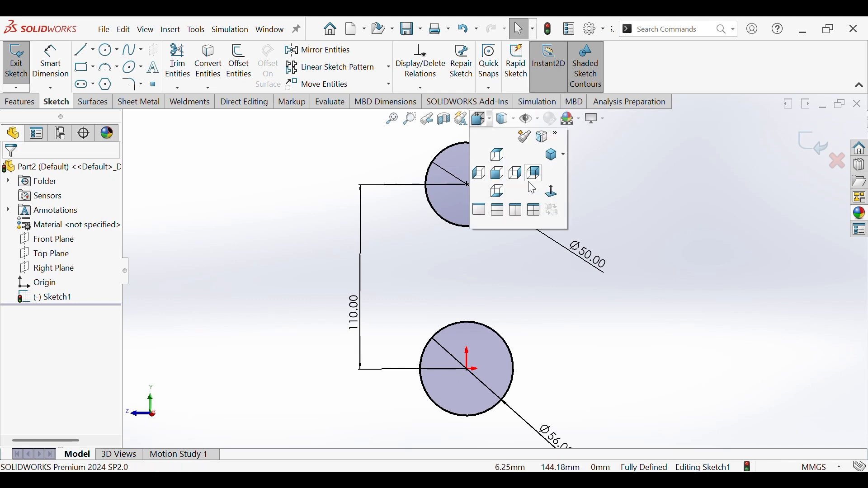
pyautogui.click(553, 196)
pyautogui.keyDown('ctrl'); pyautogui.moveTo(532, 267); pyautogui.dragTo(529, 284, button='middle'); pyautogui.keyUp('ctrl')
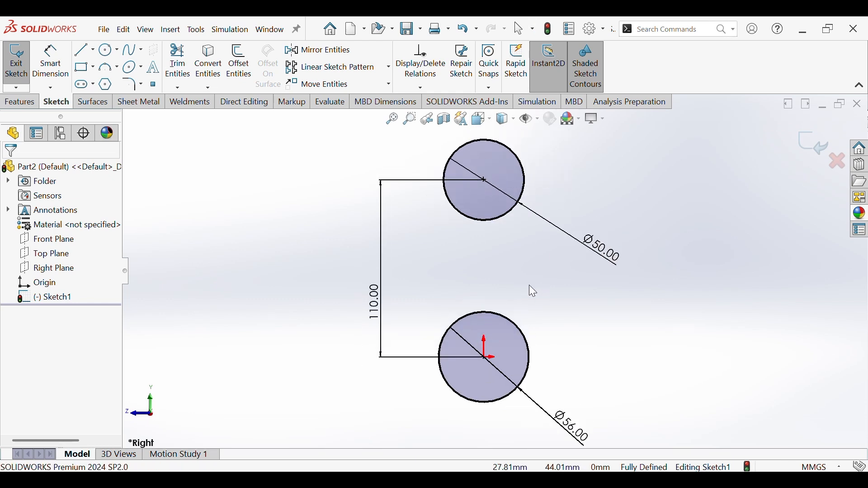
pyautogui.click(94, 51)
pyautogui.click(108, 82)
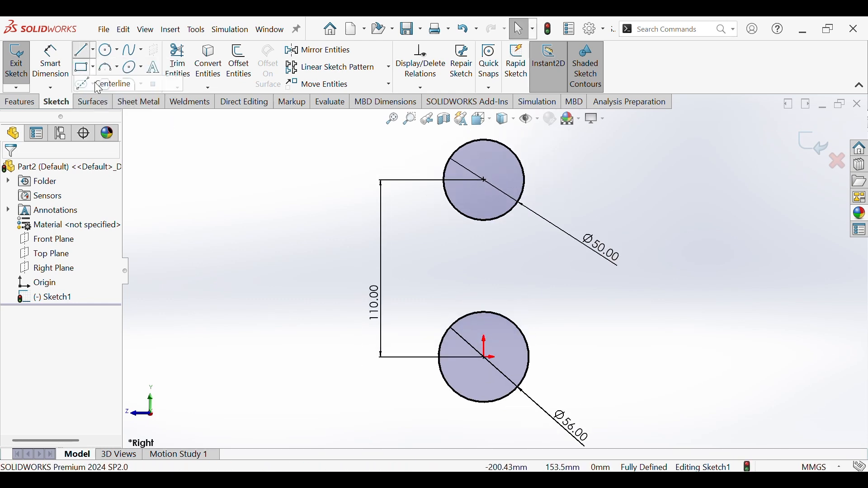
pyautogui.click(484, 357)
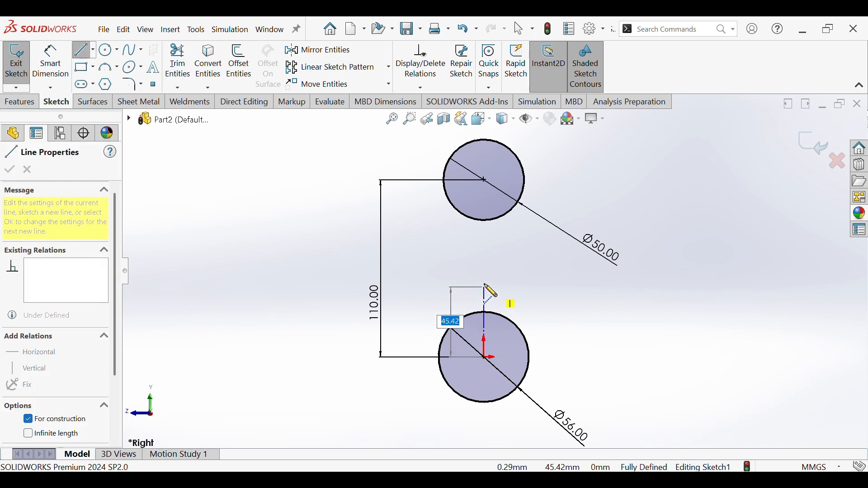
pyautogui.click(484, 283)
pyautogui.rightClick(484, 284)
pyautogui.click(500, 289)
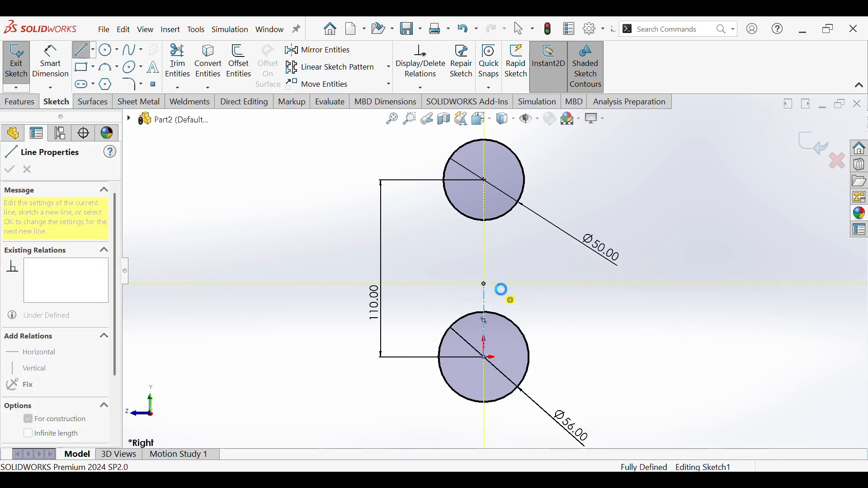
# Offset the vertical centerline by 25 mm in both directions with dimensions added
pyautogui.click(238, 63)
pyautogui.click(485, 301)
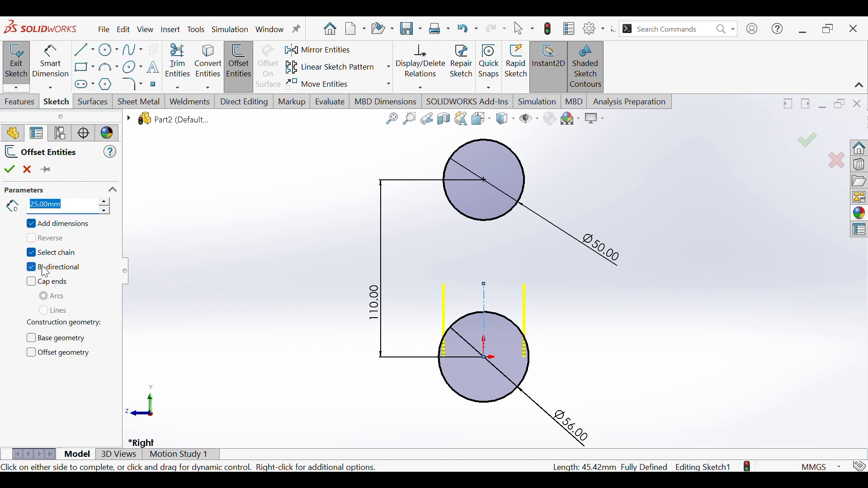
pyautogui.click(9, 169)
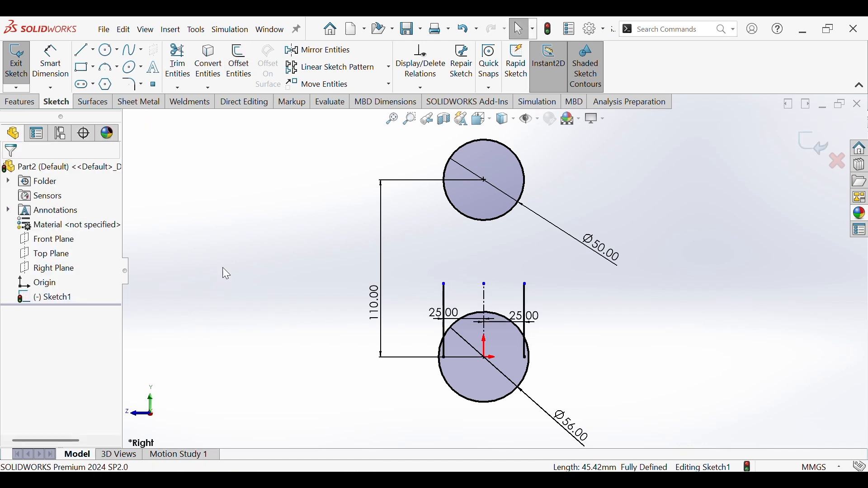
# Connect the upper ends of the two offset lines with a horizontal line
pyautogui.click(84, 50)
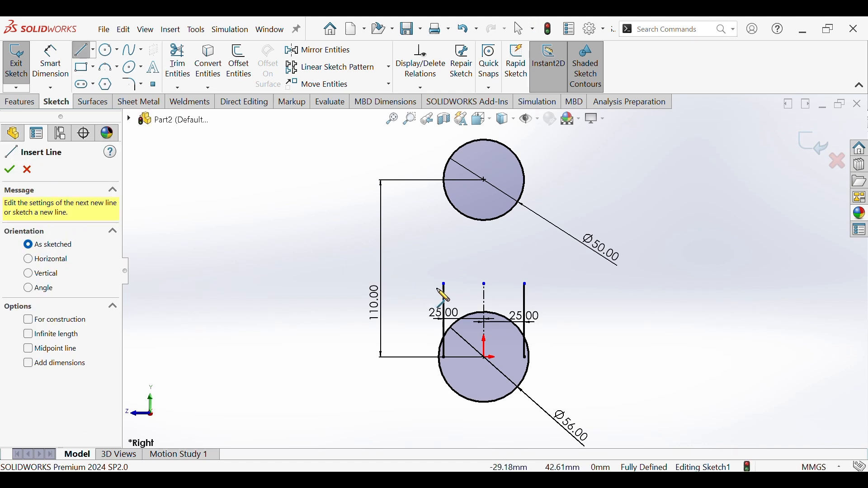
pyautogui.click(443, 284)
pyautogui.click(525, 284)
pyautogui.rightClick(527, 285)
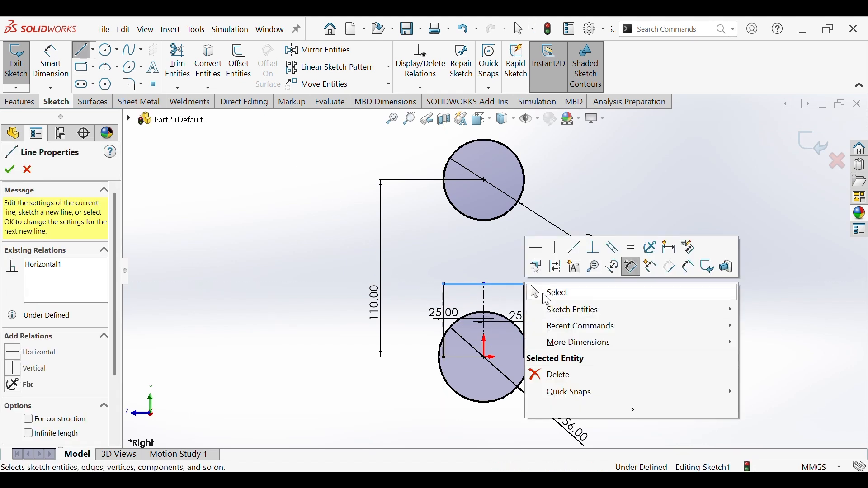
pyautogui.click(556, 291)
# Trim away the lower portions of both offset lines that lie inside the 56 mm circle
pyautogui.click(179, 60)
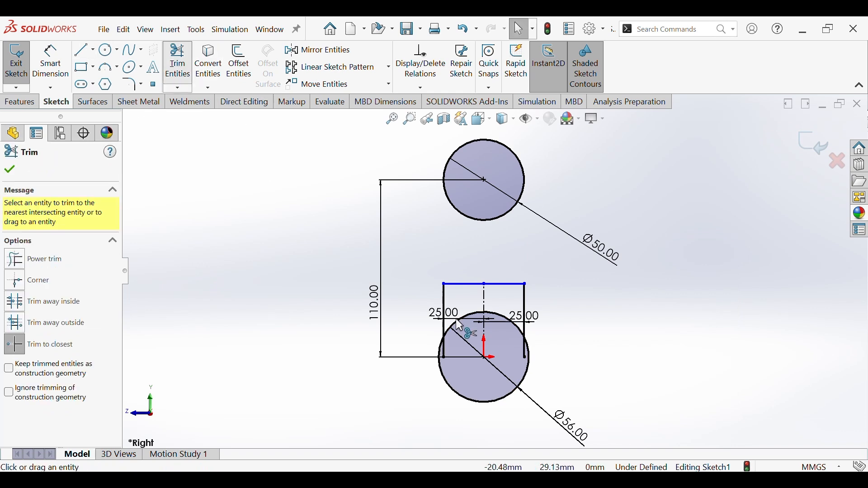
pyautogui.click(446, 351)
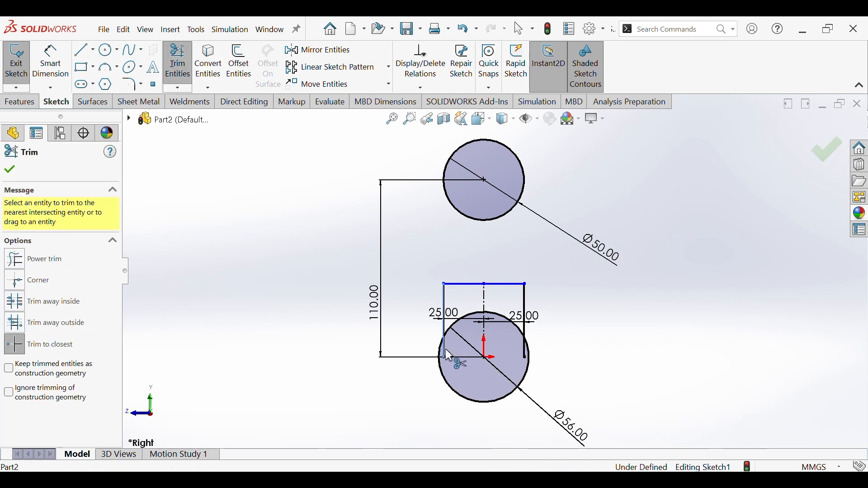
pyautogui.click(525, 355)
# Dimension the height from the origin to the horizontal line's left end as 40 mm
pyautogui.scroll(-4, 505, 316)
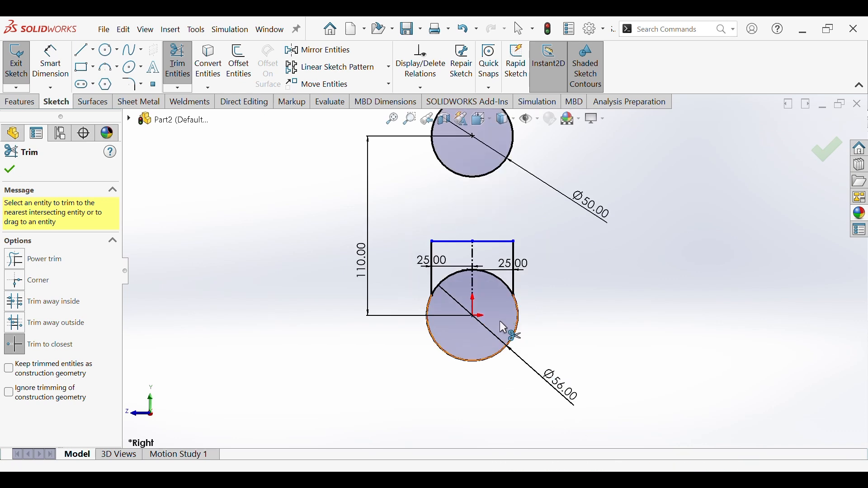
pyautogui.click(54, 70)
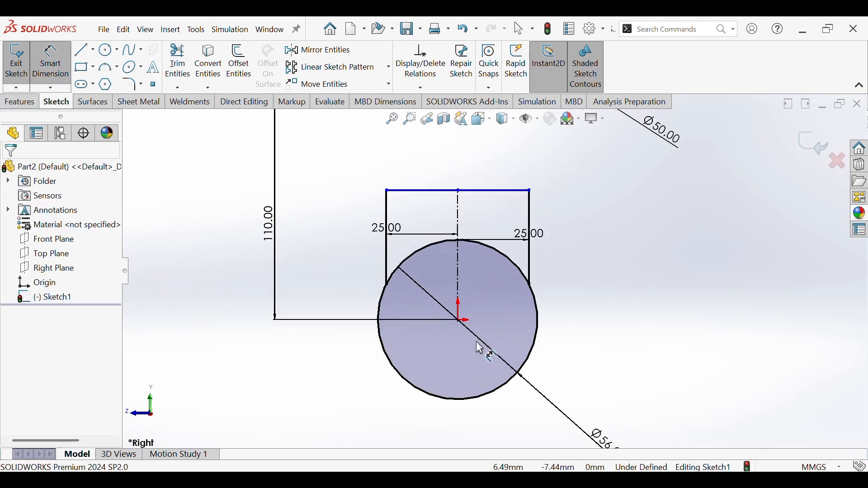
pyautogui.click(459, 322)
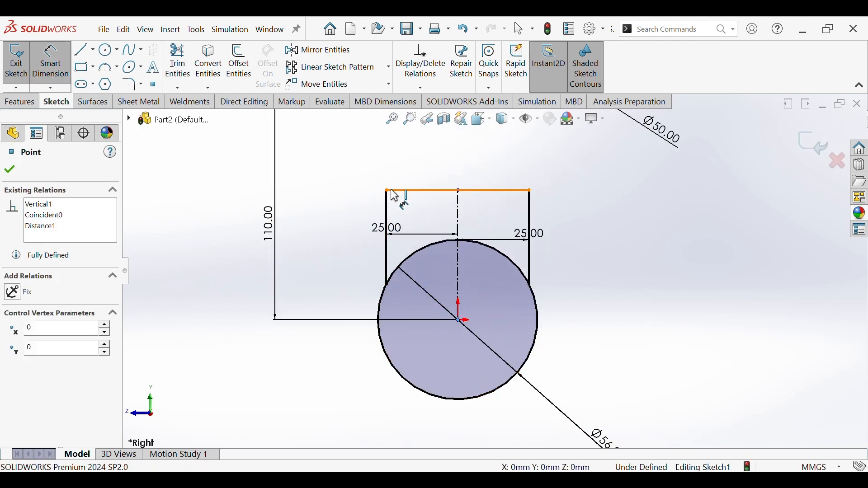
pyautogui.click(397, 190)
pyautogui.click(317, 320)
pyautogui.click(230, 256)
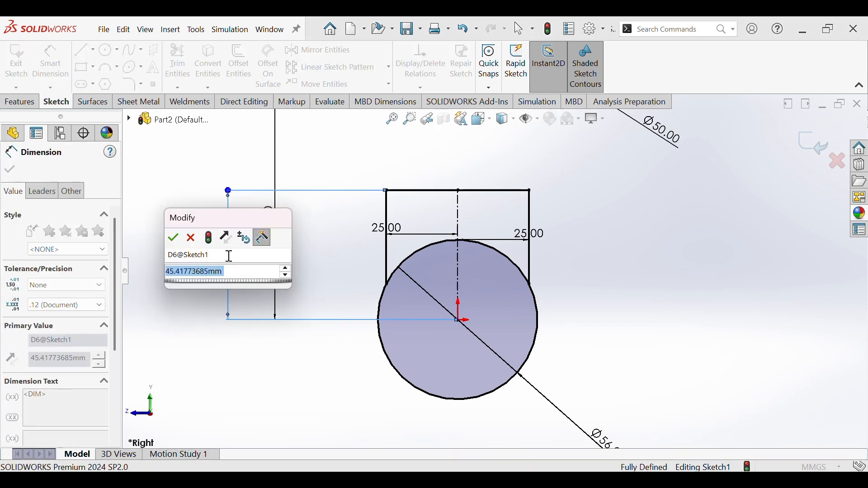
pyautogui.write('40')
pyautogui.press('Return')
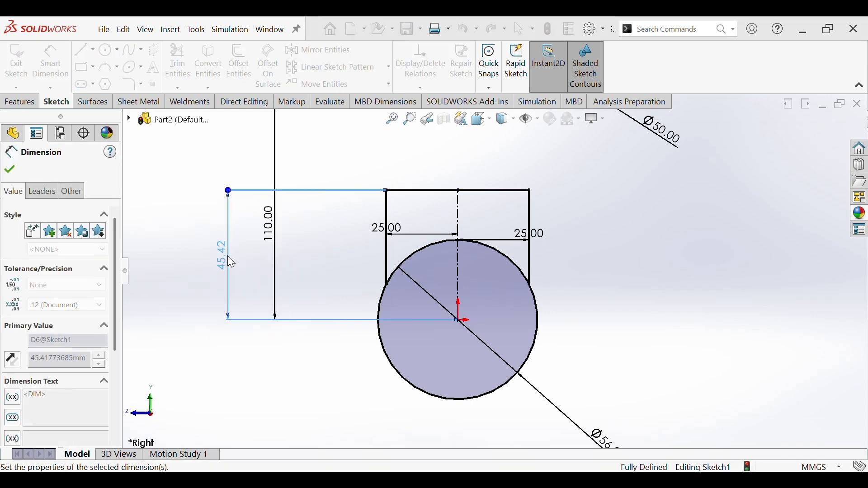
pyautogui.rightClick(589, 287)
pyautogui.click(616, 324)
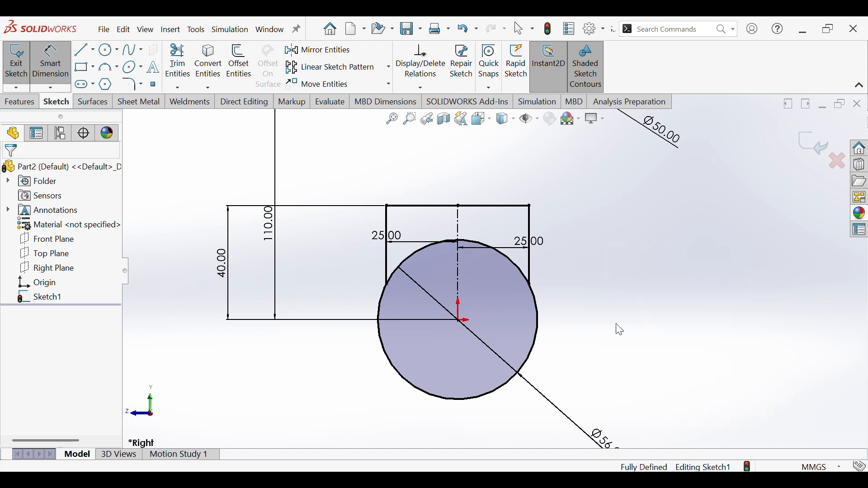
# Draw a slightly slanted line from the horizontal line's left end up to just beside the left of the 50 mm circle
pyautogui.scroll(3, 616, 323)
pyautogui.moveTo(618, 279)
pyautogui.keyDown('ctrl'); pyautogui.mouseDown(button='middle')
pyautogui.moveTo(611, 348)
pyautogui.moveTo(612, 339)
pyautogui.mouseUp(button='middle'); pyautogui.keyUp('ctrl')
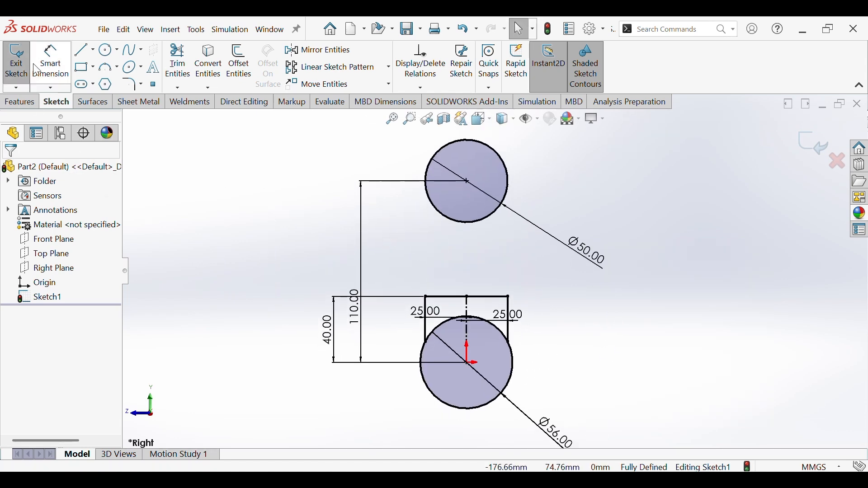
pyautogui.click(82, 52)
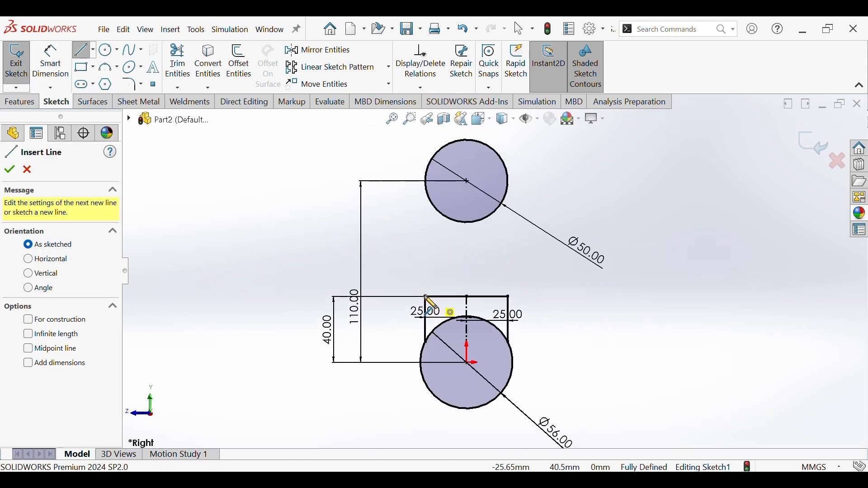
pyautogui.click(425, 297)
pyautogui.click(418, 172)
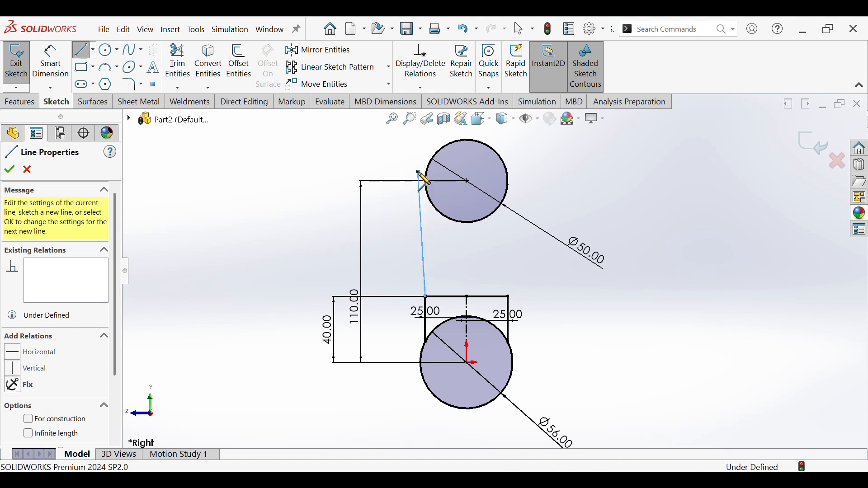
pyautogui.rightClick(418, 172)
pyautogui.click(444, 197)
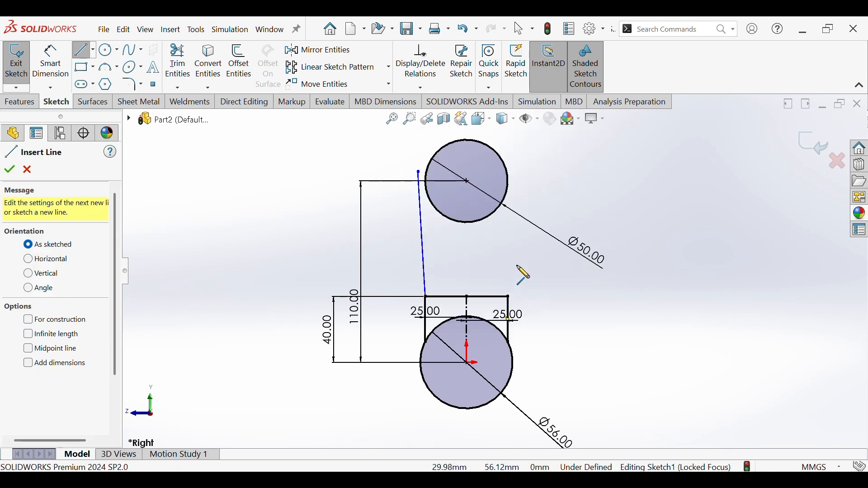
# Draw a slightly slanted line from the horizontal line's right end up to just beside the right of the 50 mm circle
pyautogui.click(508, 297)
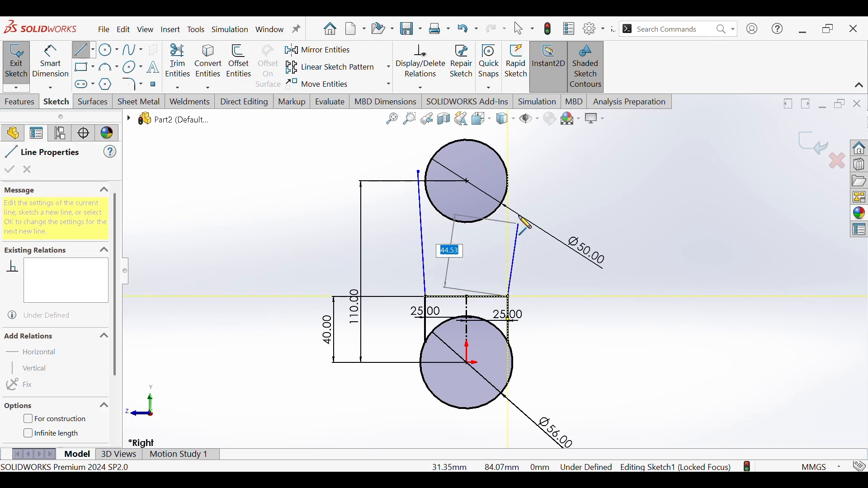
pyautogui.click(523, 181)
pyautogui.rightClick(523, 181)
pyautogui.click(542, 191)
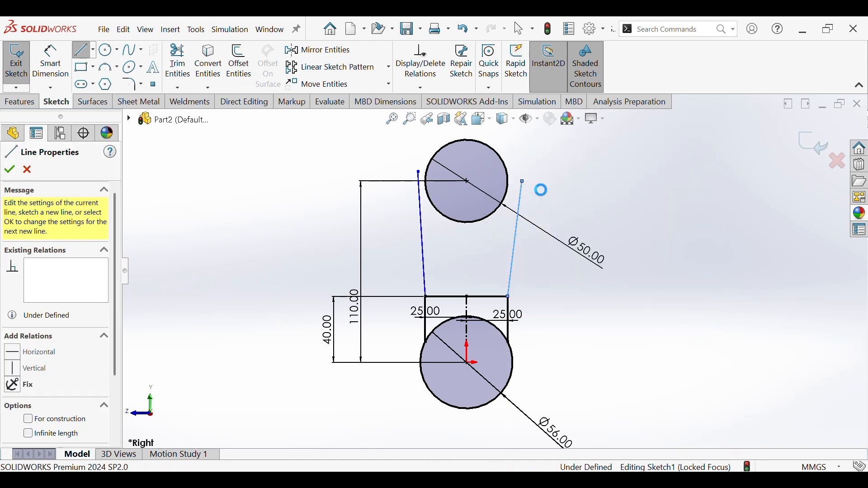
# Make the right and left slanted lines tangent to the 50 mm circle
pyautogui.click(520, 192)
pyautogui.keyDown('ctrl'); pyautogui.click(507, 188); pyautogui.keyUp('ctrl')
pyautogui.click(537, 140)
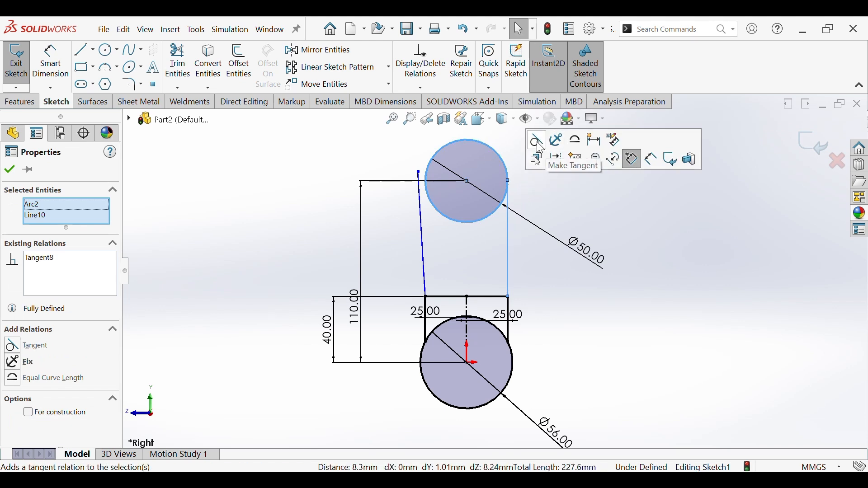
pyautogui.click(548, 202)
pyautogui.click(421, 236)
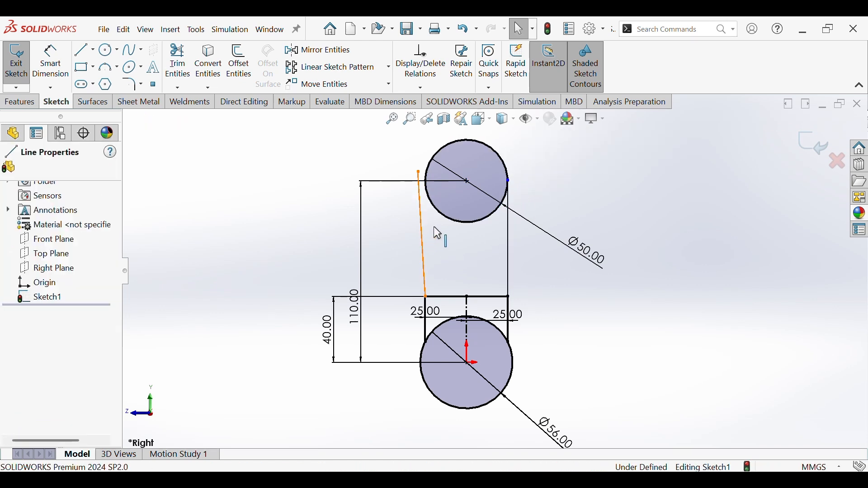
pyautogui.keyDown('ctrl'); pyautogui.click(452, 209); pyautogui.keyUp('ctrl')
pyautogui.click(471, 166)
pyautogui.click(453, 234)
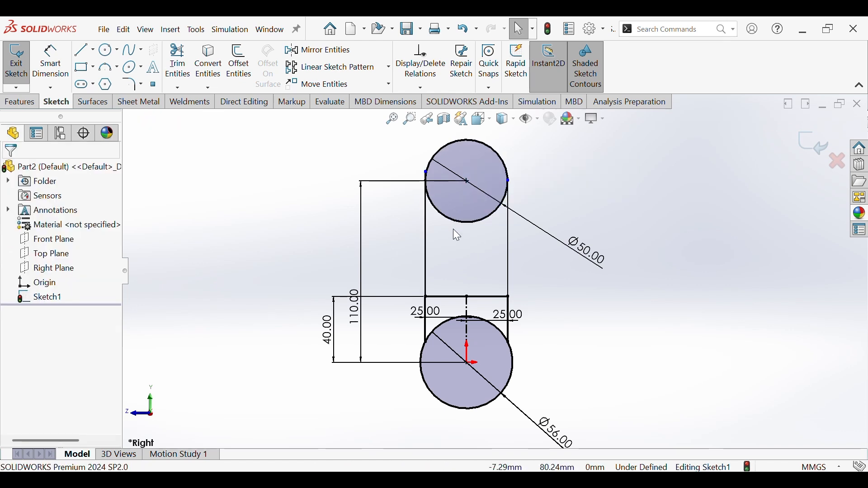
# Make the upper endpoints of the left and right tangent lines coincident with the 50 mm circle
pyautogui.click(426, 172)
pyautogui.keyDown('ctrl'); pyautogui.click(428, 170); pyautogui.keyUp('ctrl')
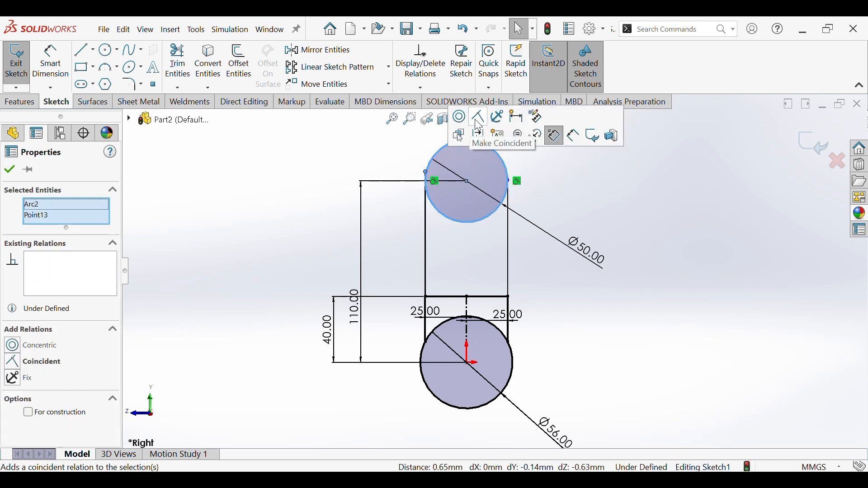
pyautogui.click(461, 136)
pyautogui.click(508, 181)
pyautogui.click(506, 170)
pyautogui.keyDown('ctrl'); pyautogui.click(508, 180); pyautogui.keyUp('ctrl')
pyautogui.click(554, 122)
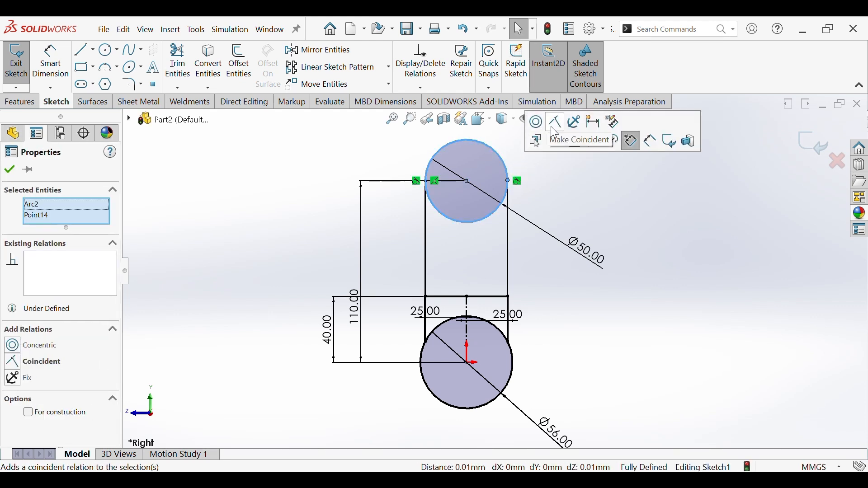
pyautogui.click(567, 189)
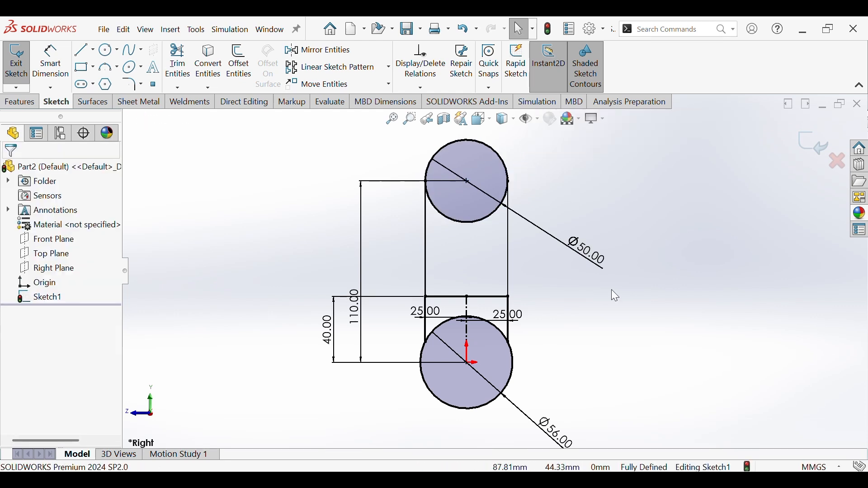
# Exit the profile sketch and show it in isometric view
pyautogui.hotkey('ctrl', '7')
pyautogui.click(808, 148)
pyautogui.keyDown('ctrl'); pyautogui.moveTo(593, 291); pyautogui.dragTo(597, 319, button='middle'); pyautogui.keyUp('ctrl')
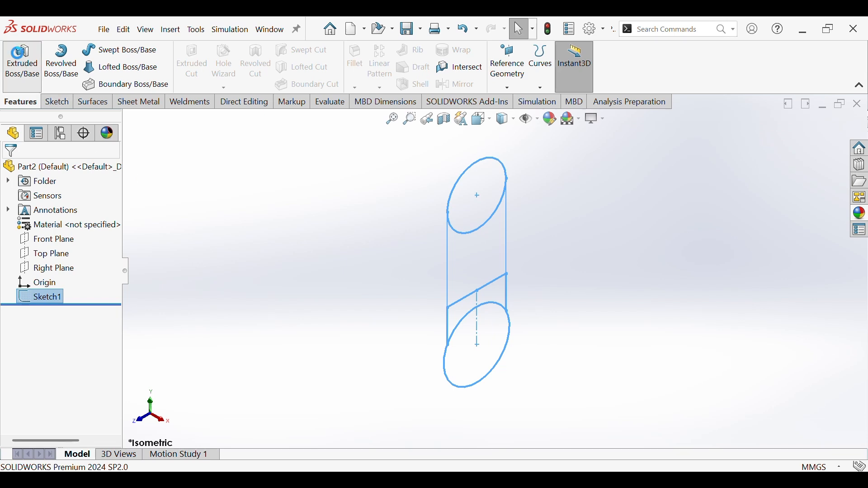
# Extrude the lower 56 mm circle region with the Mid Plane end condition and a depth of 36+34 mm
pyautogui.click(20, 61)
pyautogui.click(472, 370)
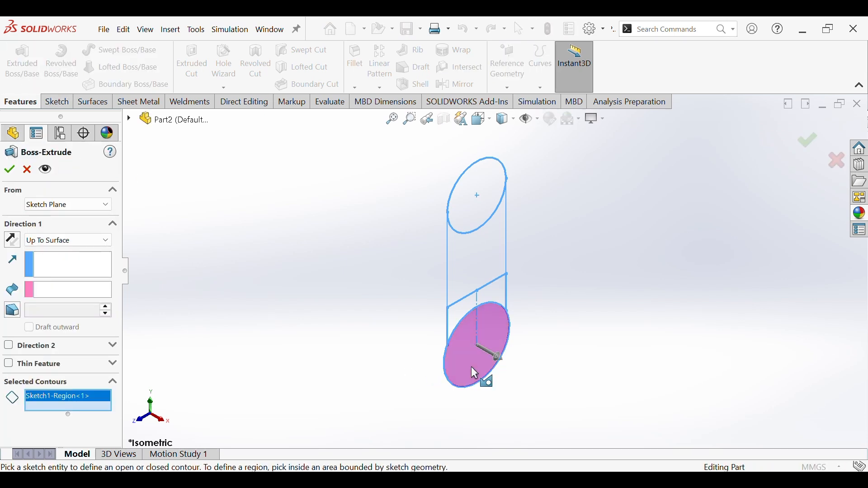
pyautogui.click(75, 241)
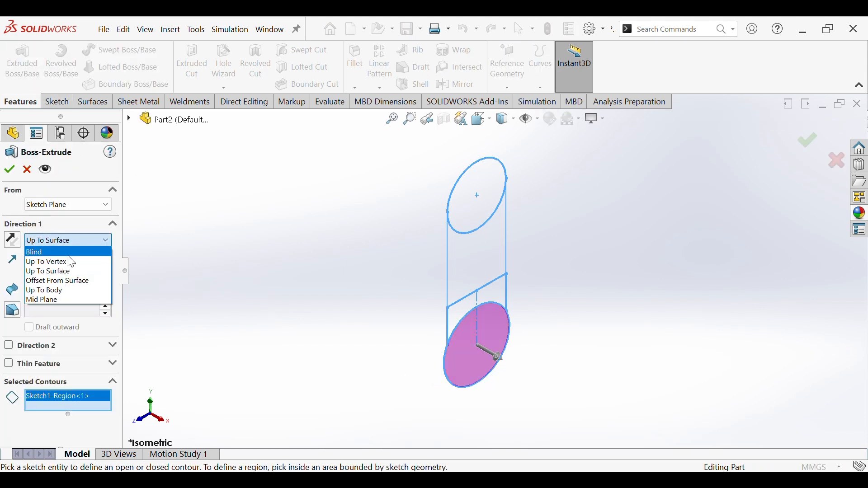
pyautogui.click(68, 301)
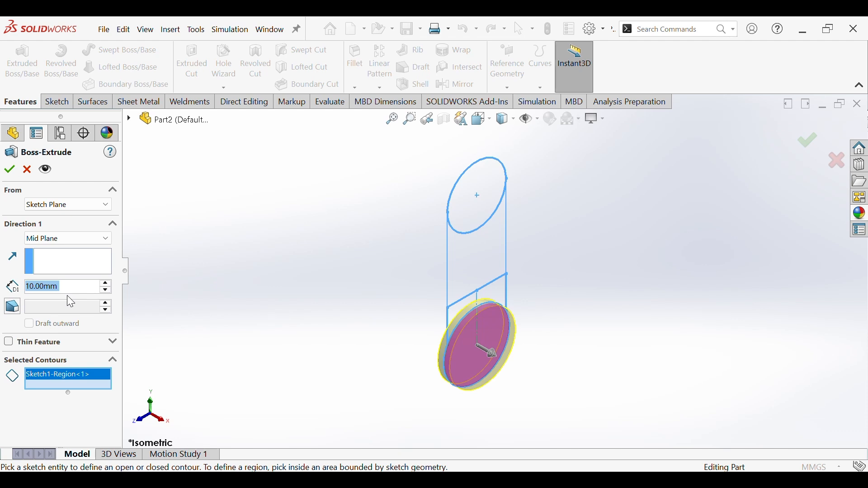
pyautogui.write('26')
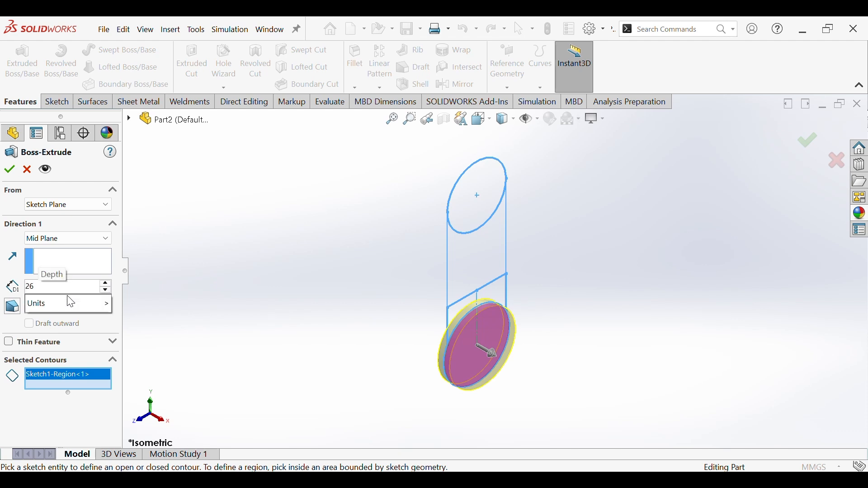
pyautogui.press('BackSpace')
pyautogui.press('BackSpace')
pyautogui.write('36+')
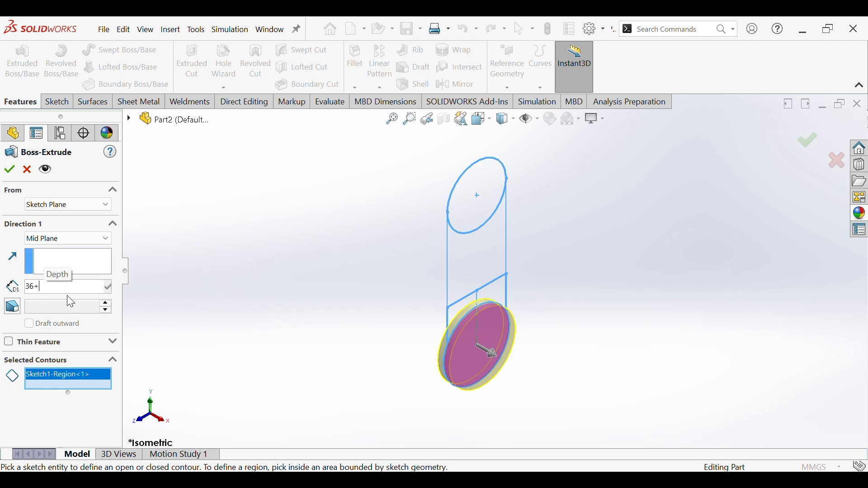
pyautogui.write('34')
pyautogui.press('Return')
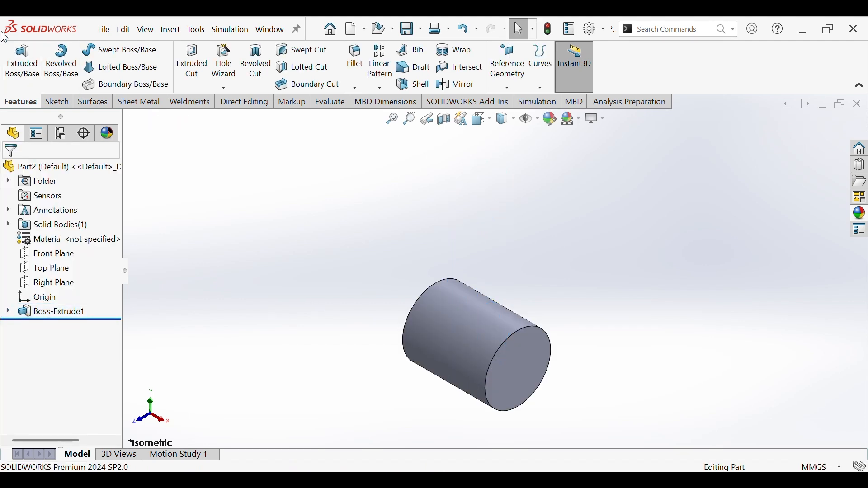
# Reuse the sketch to extrude the region between the 56 mm circle and the horizontal line Mid Plane to 62 mm (70-8), merging the result
pyautogui.click(8, 311)
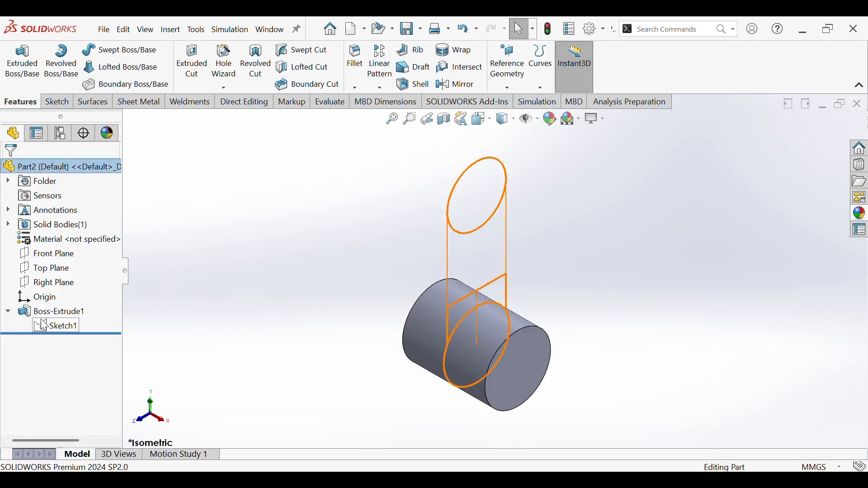
pyautogui.click(52, 323)
pyautogui.click(13, 67)
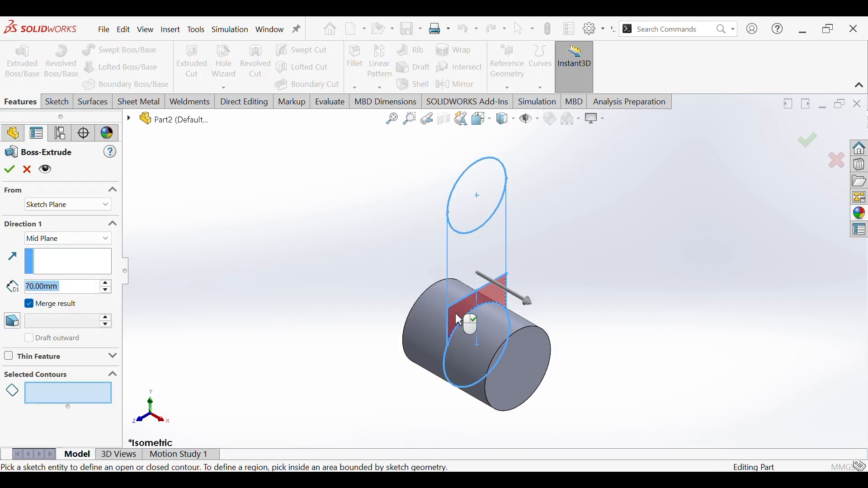
pyautogui.click(459, 320)
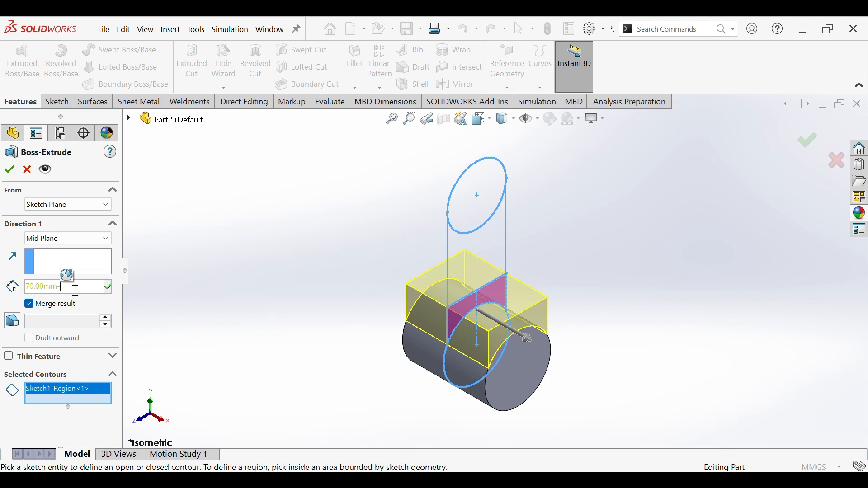
pyautogui.write('28')
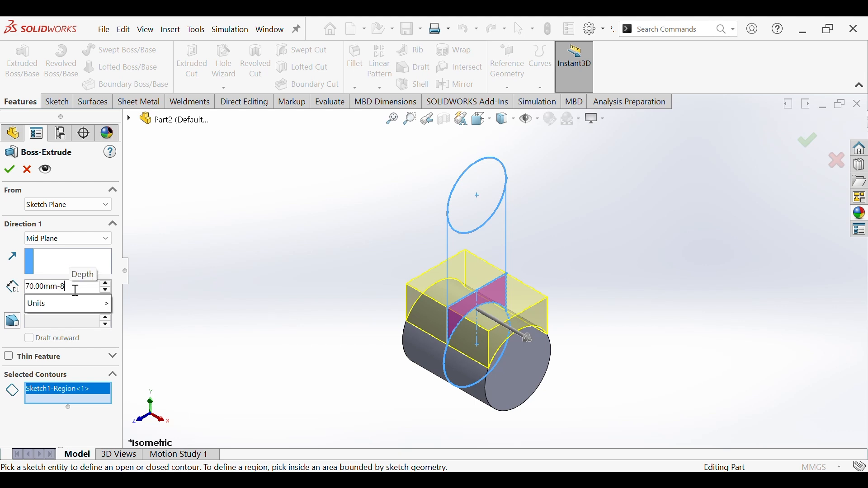
pyautogui.press('Return')
pyautogui.press('Return')
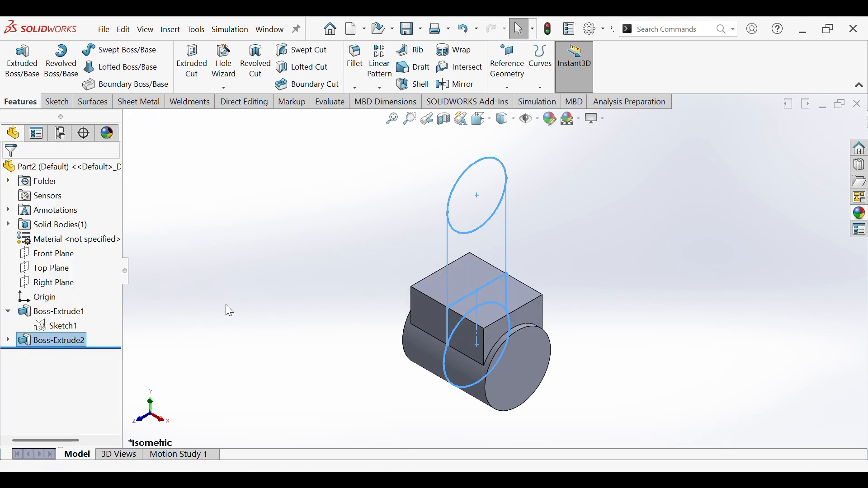
pyautogui.click(224, 300)
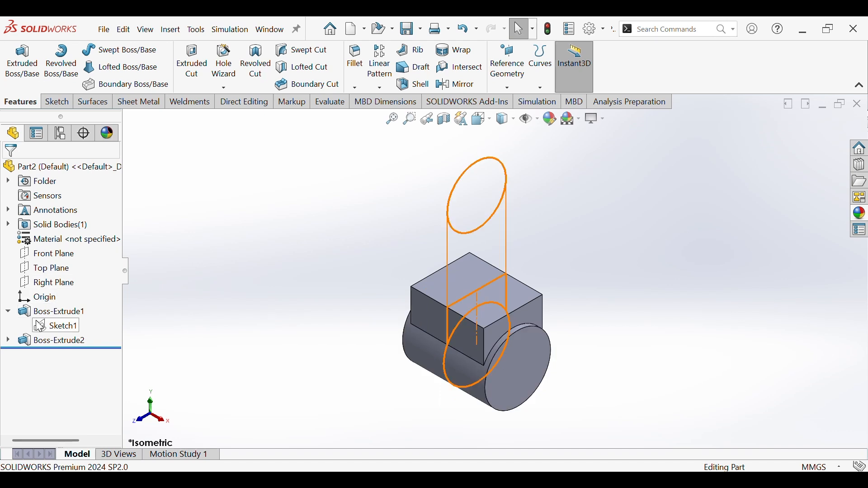
# Extrude the sketch region between the horizontal line and the 50 mm circle Mid Plane to a depth of 18 mm
pyautogui.click(55, 325)
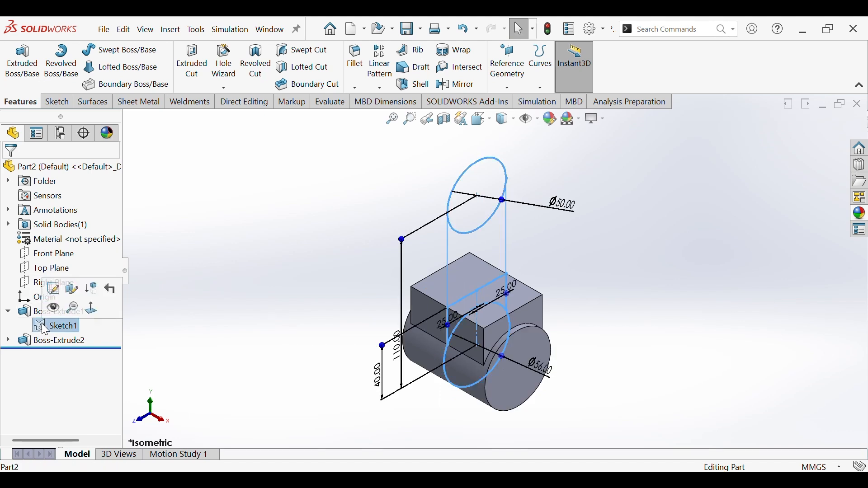
pyautogui.click(21, 61)
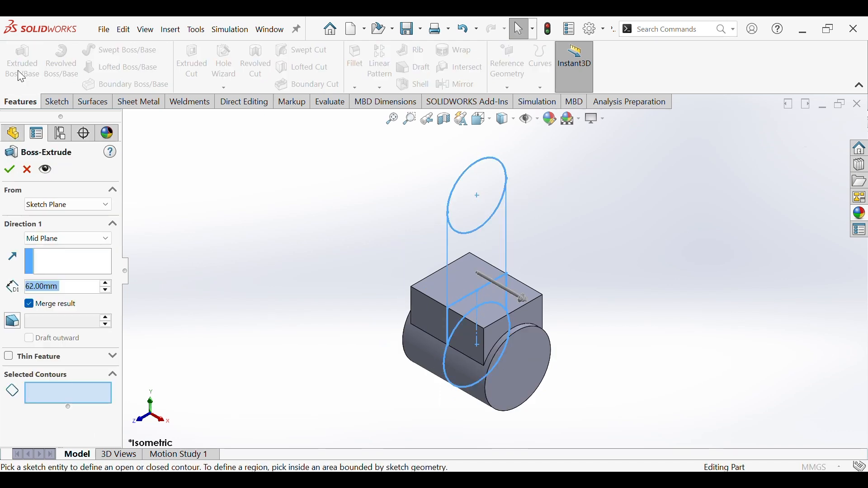
pyautogui.click(470, 267)
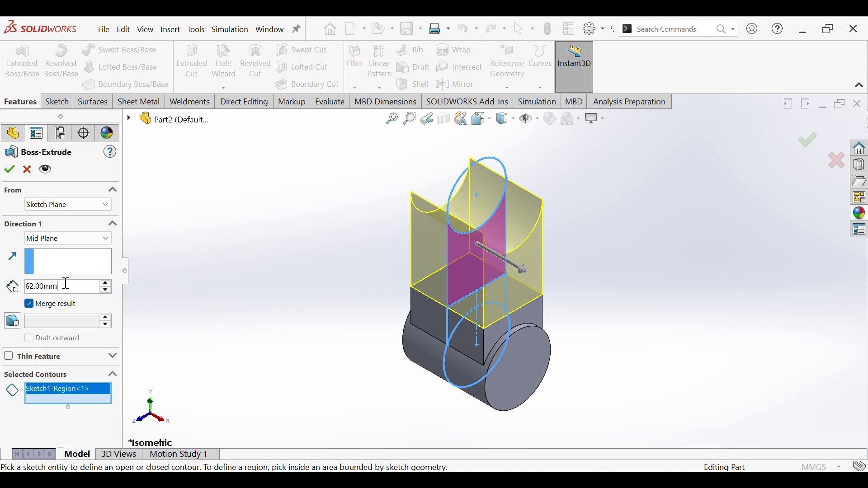
pyautogui.write('18')
pyautogui.press('Return')
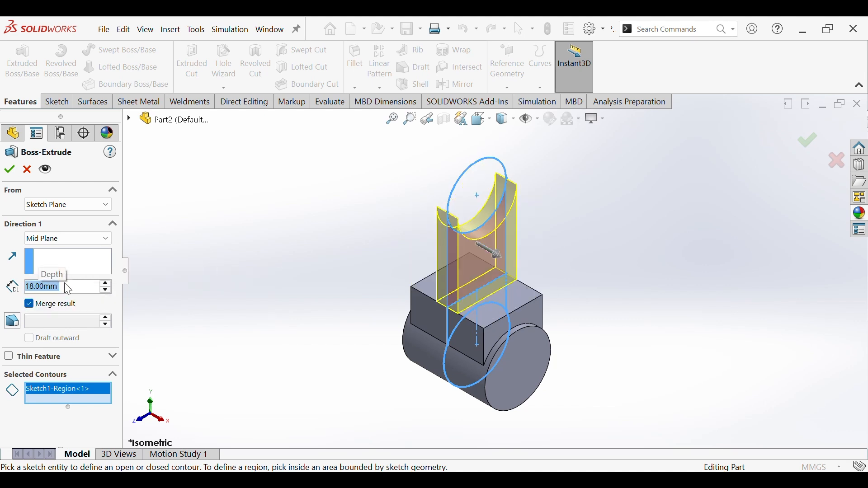
pyautogui.click(9, 169)
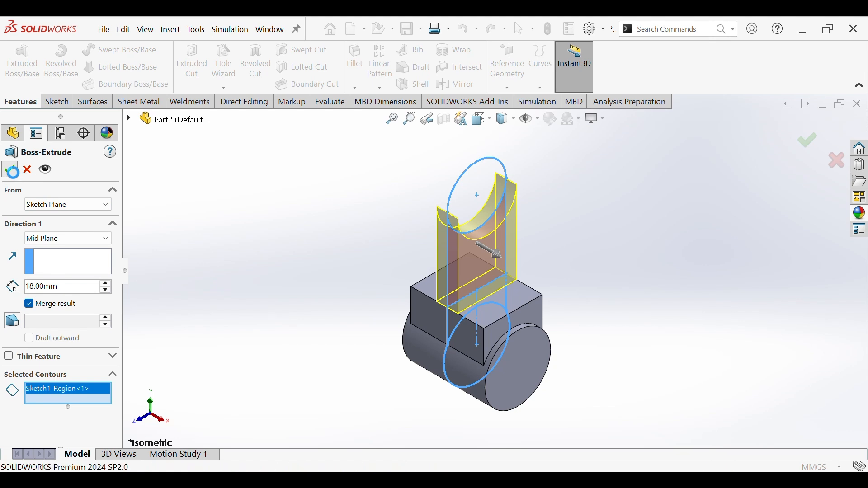
pyautogui.click(325, 261)
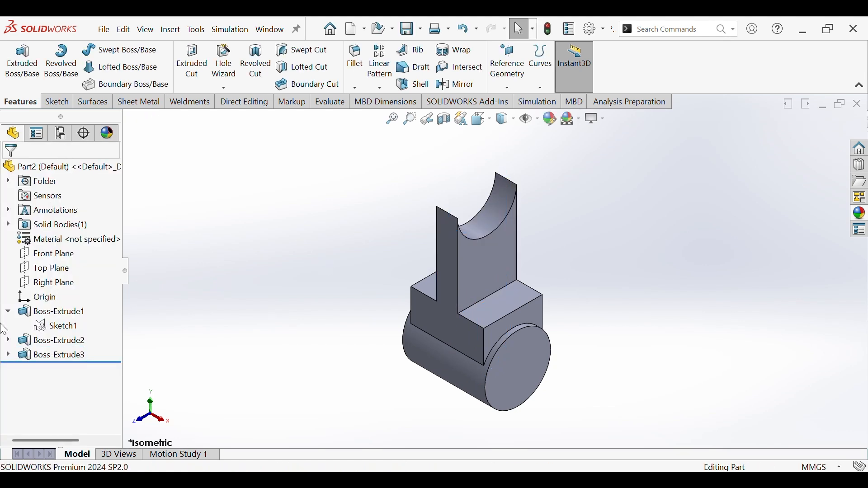
# Reuse the sketch to extrude its upper 50 mm circle region, with Direction 1 set to Blind and 12 mm deep
pyautogui.click(57, 327)
pyautogui.click(22, 61)
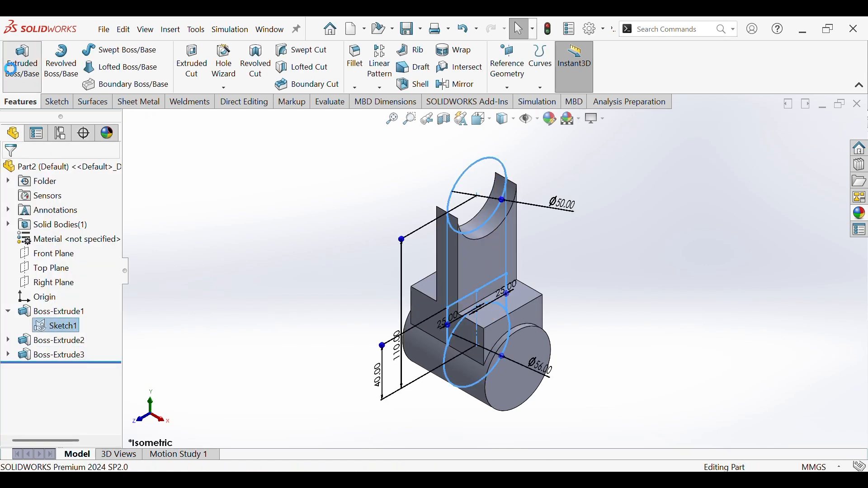
pyautogui.click(465, 212)
pyautogui.click(56, 243)
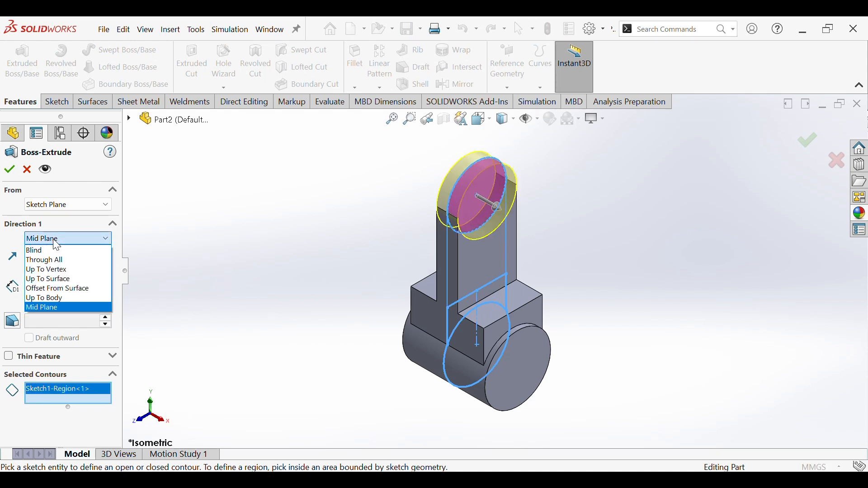
pyautogui.click(48, 251)
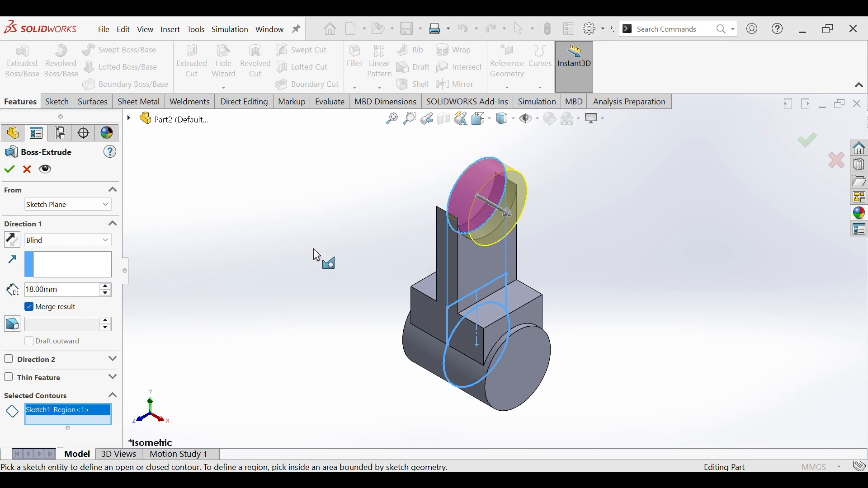
pyautogui.doubleClick(70, 290)
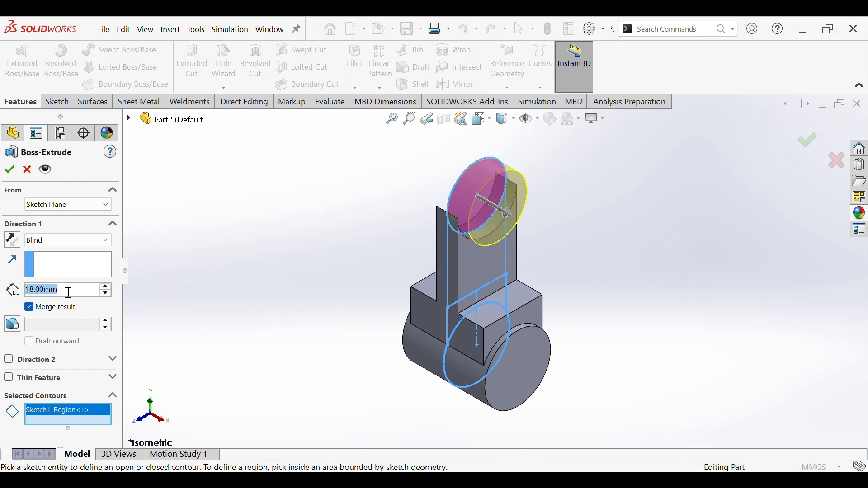
pyautogui.write('12')
pyautogui.press('Return')
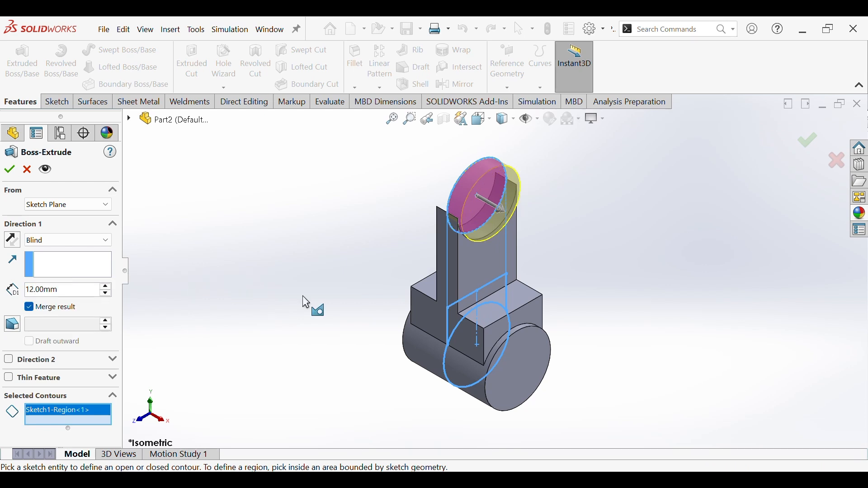
pyautogui.moveTo(302, 296)
pyautogui.mouseDown(button='middle')
pyautogui.moveTo(312, 242)
pyautogui.moveTo(308, 285)
pyautogui.mouseUp(button='middle')
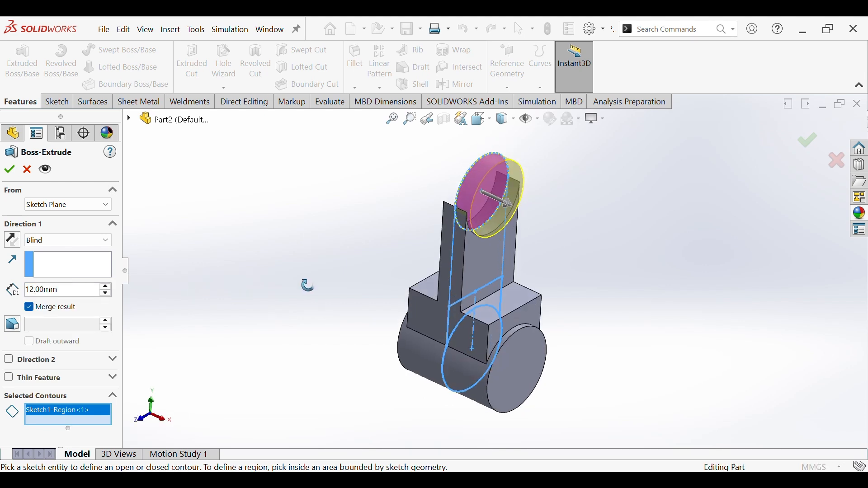
# Add a second Blind direction of 46-12 mm to the upper circle's extrusion, finish it and show the part in isometric view
pyautogui.click(8, 360)
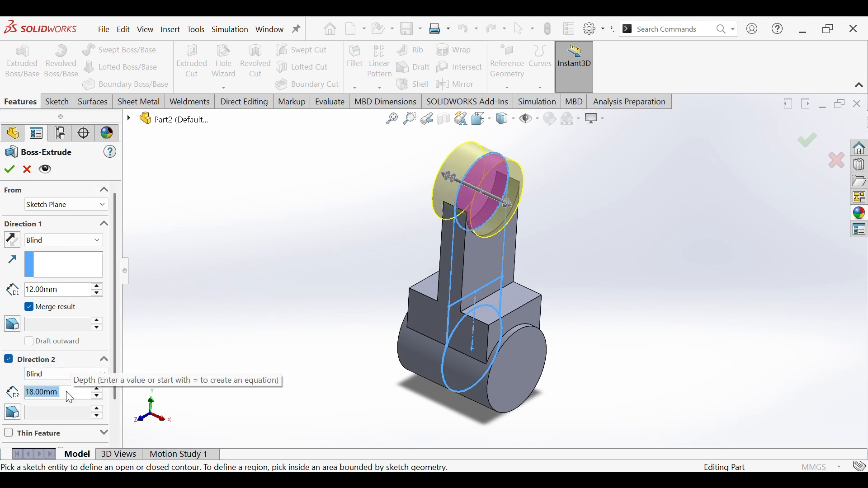
pyautogui.write('46')
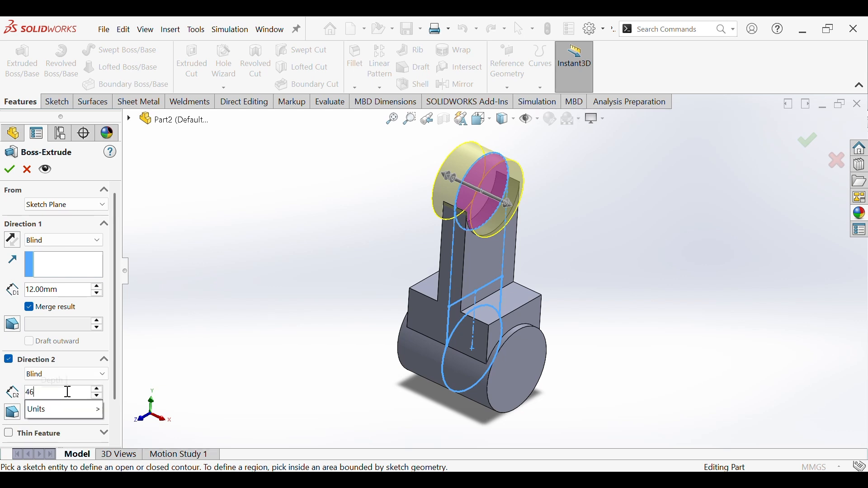
pyautogui.write('-12')
pyautogui.press('Return')
pyautogui.press('Return')
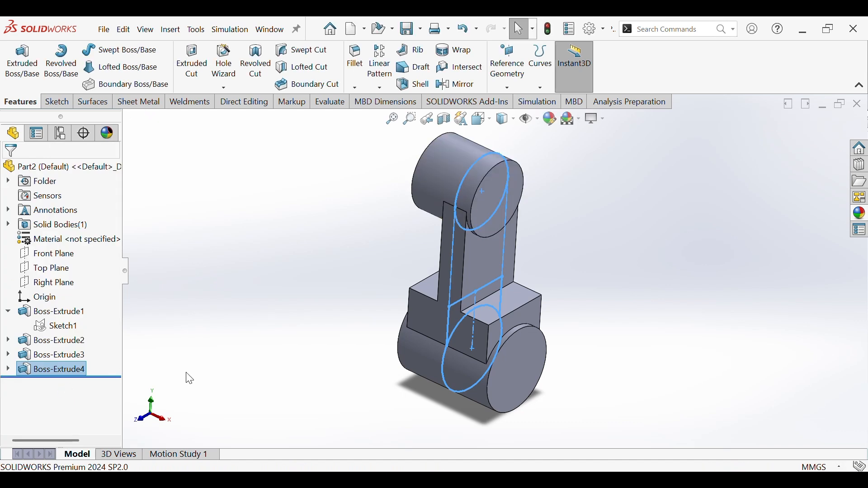
pyautogui.moveTo(259, 183); pyautogui.dragTo(314, 304, button='middle')
pyautogui.hotkey('ctrl', '7')
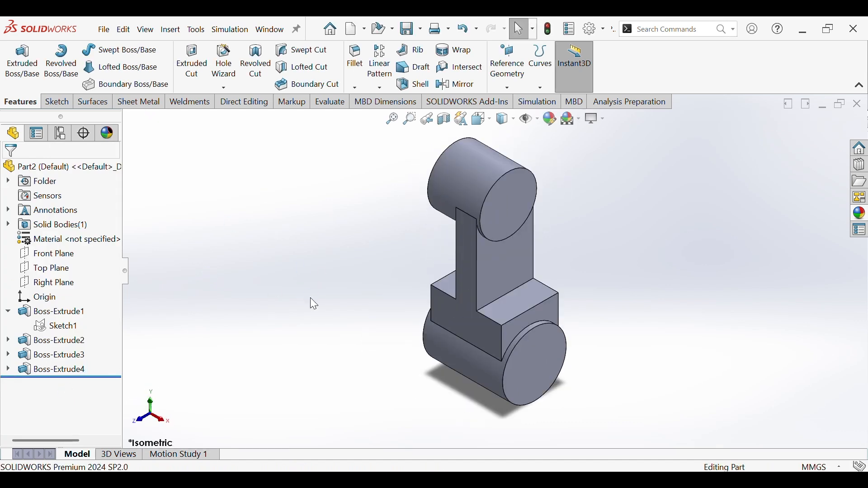
# Start a sketch on the Right Plane and convert the arc edge where the web meets the upper cylinder into it
pyautogui.click(8, 312)
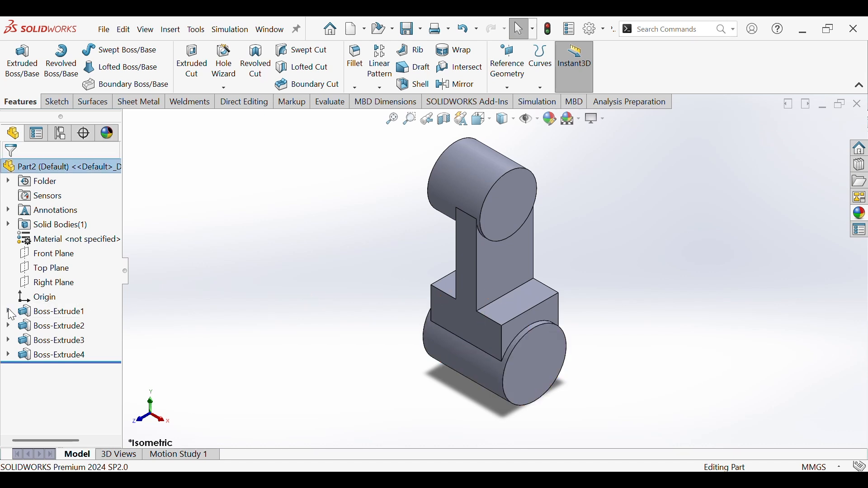
pyautogui.click(46, 282)
pyautogui.click(59, 265)
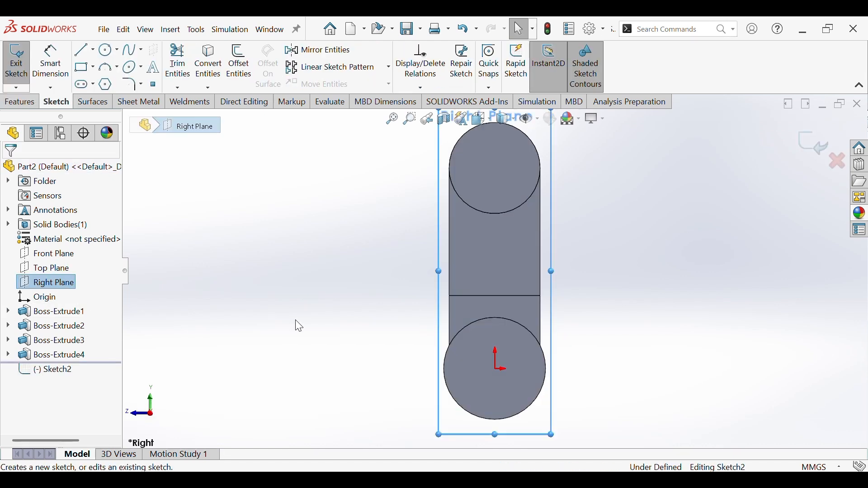
pyautogui.click(209, 62)
pyautogui.click(480, 250)
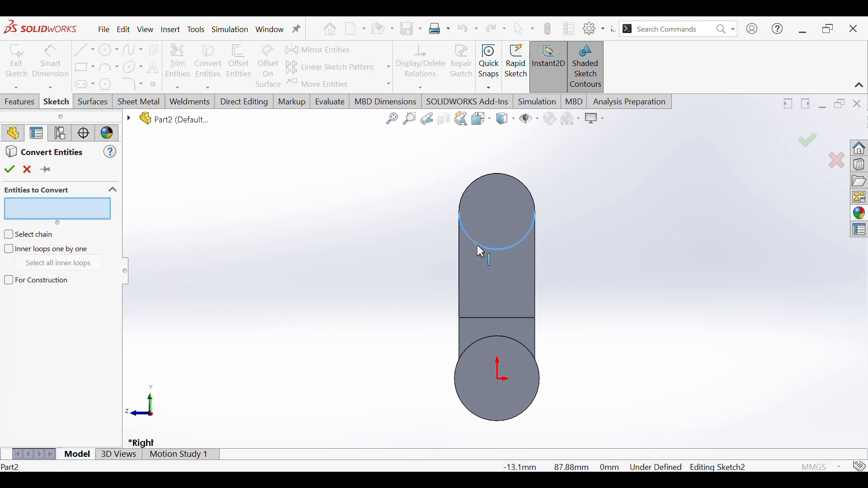
pyautogui.click(481, 250)
pyautogui.click(9, 170)
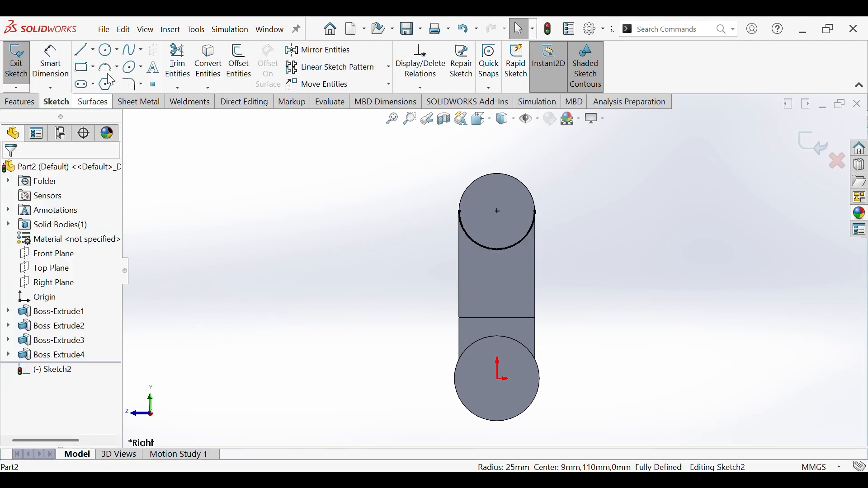
# Sketch a circle about 48 mm in diameter, about 134 mm beside the upper cylinder, and make its centre horizontal with the converted arc's centre
pyautogui.click(107, 49)
pyautogui.moveTo(293, 212); pyautogui.dragTo(331, 214)
pyautogui.press('Escape')
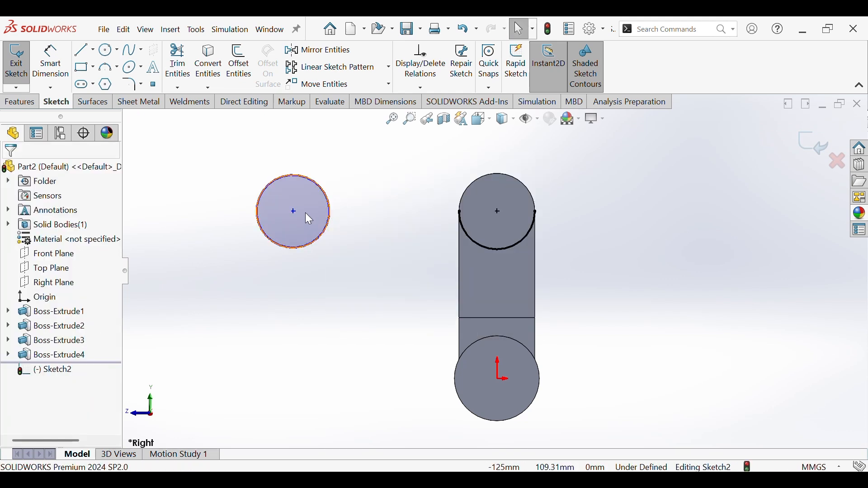
pyautogui.click(293, 211)
pyautogui.click(500, 213)
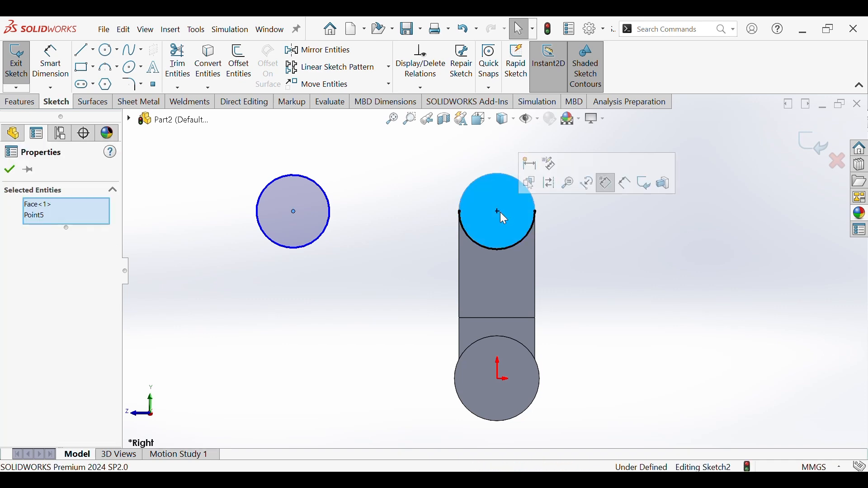
pyautogui.click(555, 248)
pyautogui.click(497, 211)
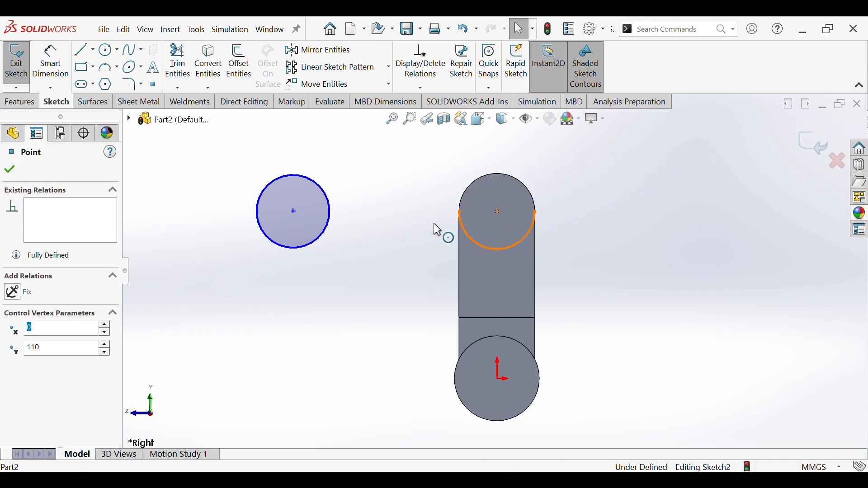
pyautogui.click(294, 212)
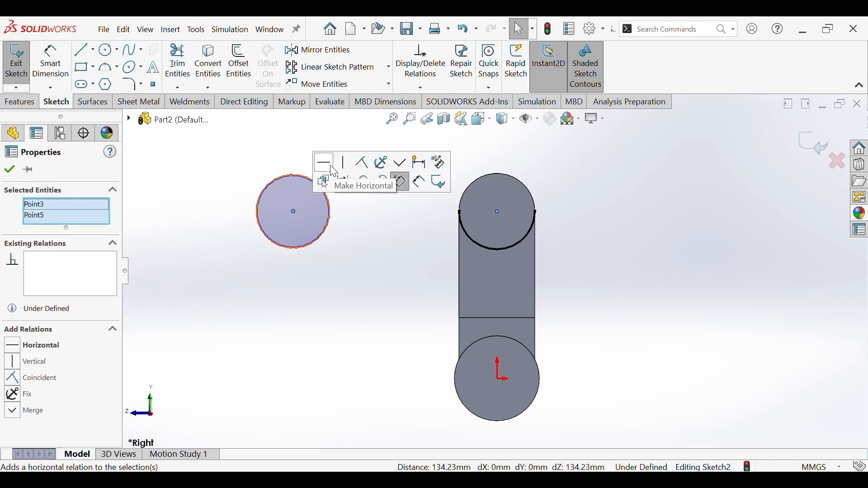
pyautogui.click(327, 165)
pyautogui.click(383, 256)
# Dimension the new circle's diameter to 36 mm
pyautogui.click(50, 64)
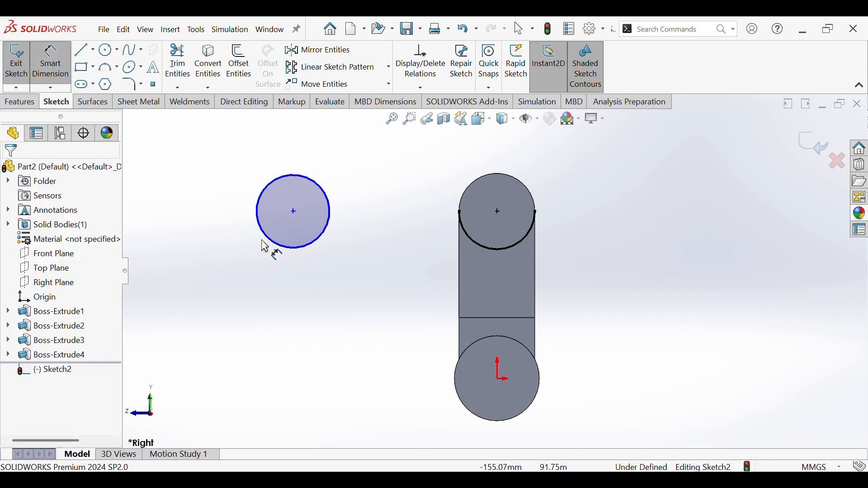
pyautogui.click(298, 248)
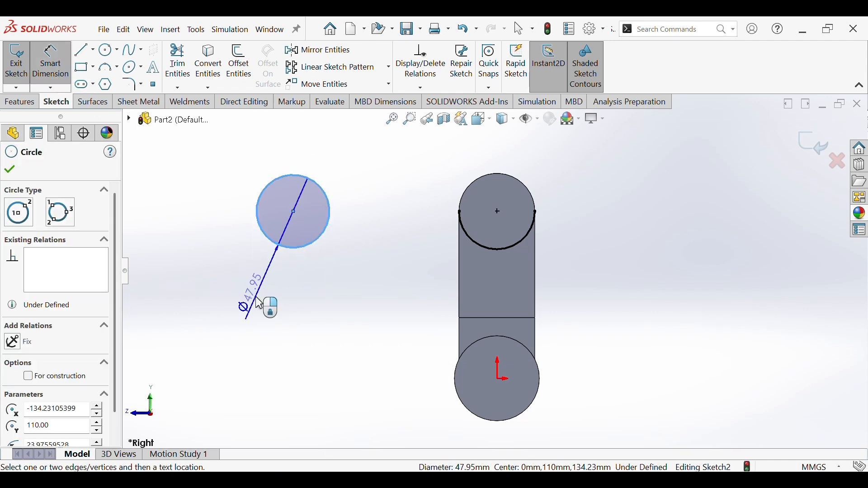
pyautogui.click(259, 303)
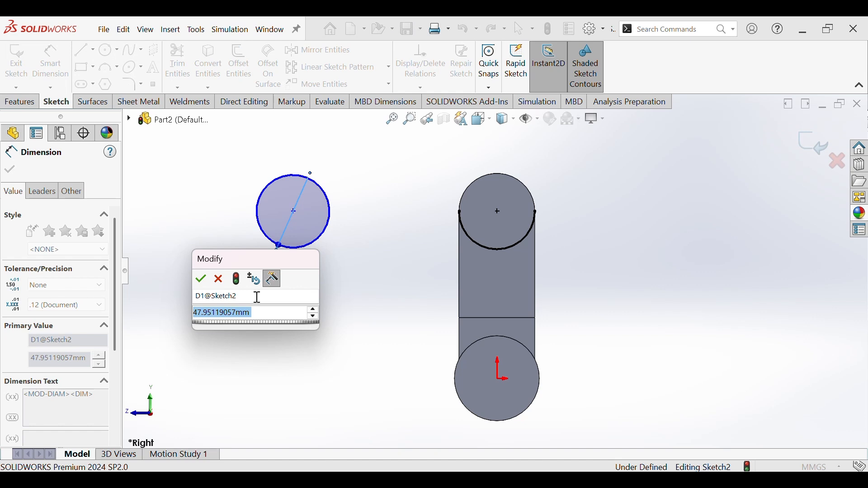
pyautogui.write('36')
pyautogui.press('Return')
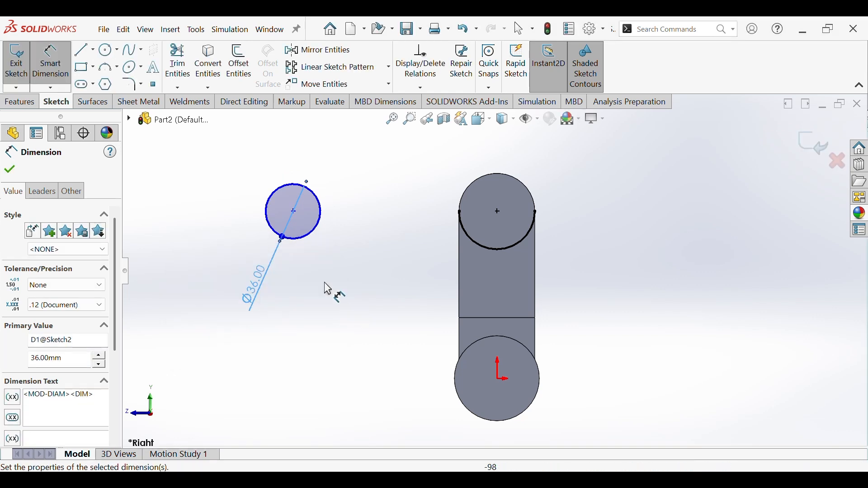
pyautogui.press('Escape')
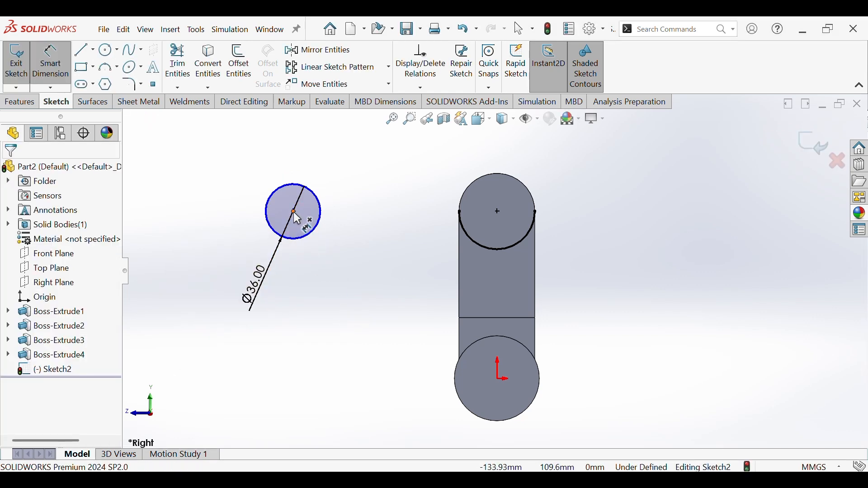
# Dimension the horizontal distance between the circle's centre and the converted arc's centre to 85 mm
pyautogui.click(294, 211)
pyautogui.click(497, 213)
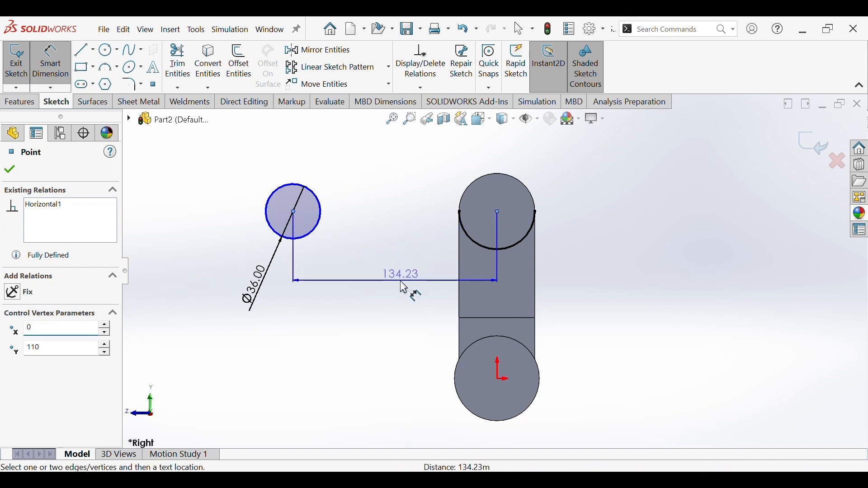
pyautogui.click(403, 287)
pyautogui.write('85')
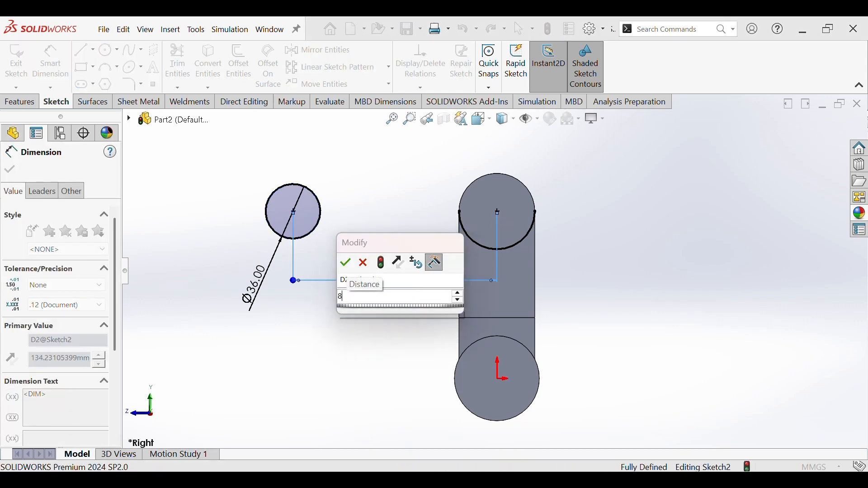
pyautogui.press('Return')
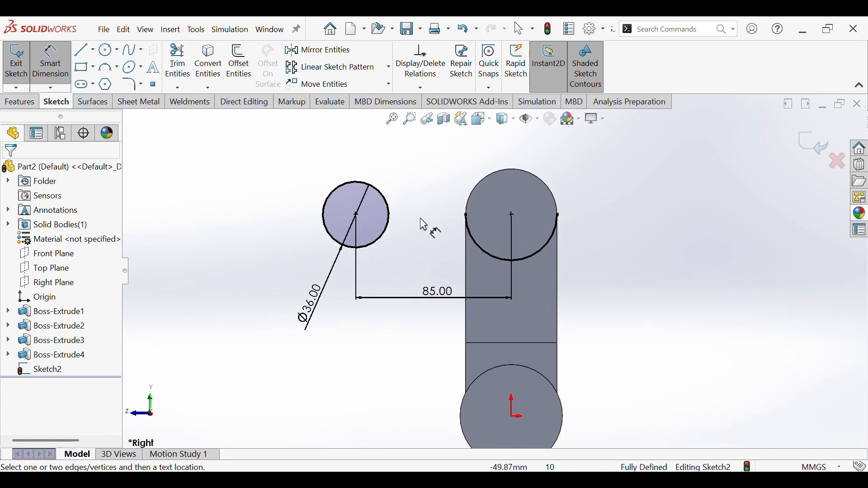
# Sketch connected lines from the 36 mm circle's top point horizontally about 32 mm toward the part, vertically down, and back to its bottom point
pyautogui.scroll(-3, 425, 248)
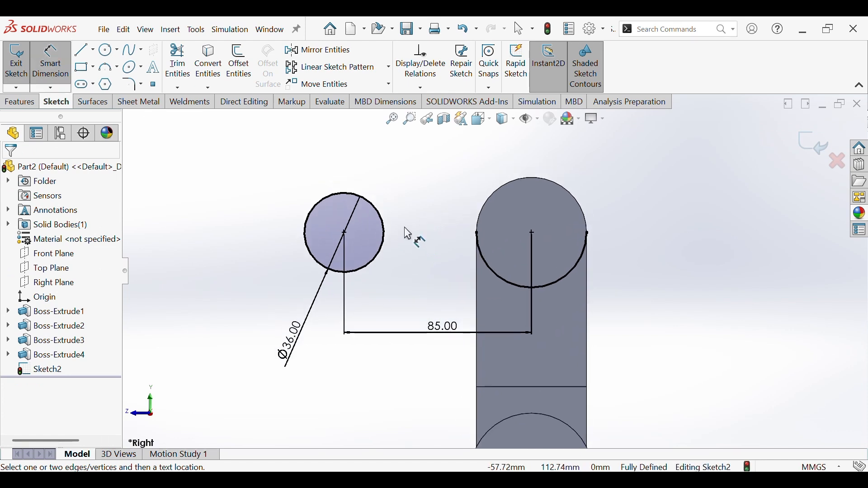
pyautogui.click(19, 103)
pyautogui.click(57, 102)
pyautogui.click(84, 51)
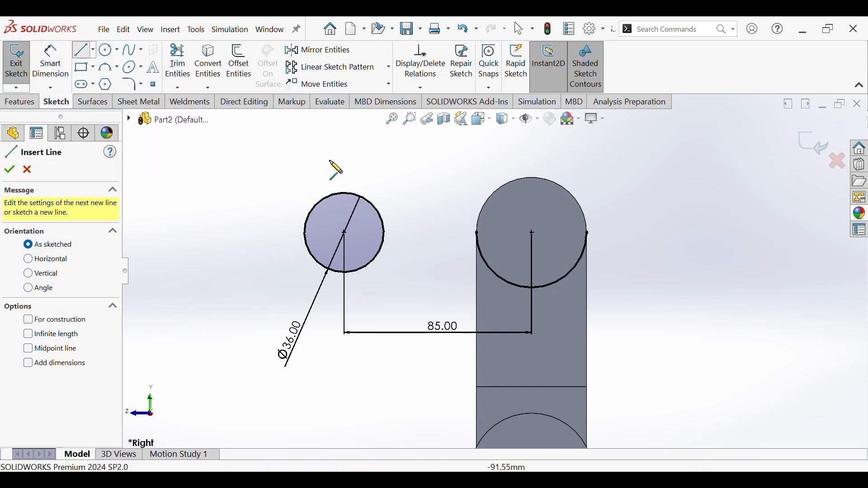
pyautogui.click(344, 193)
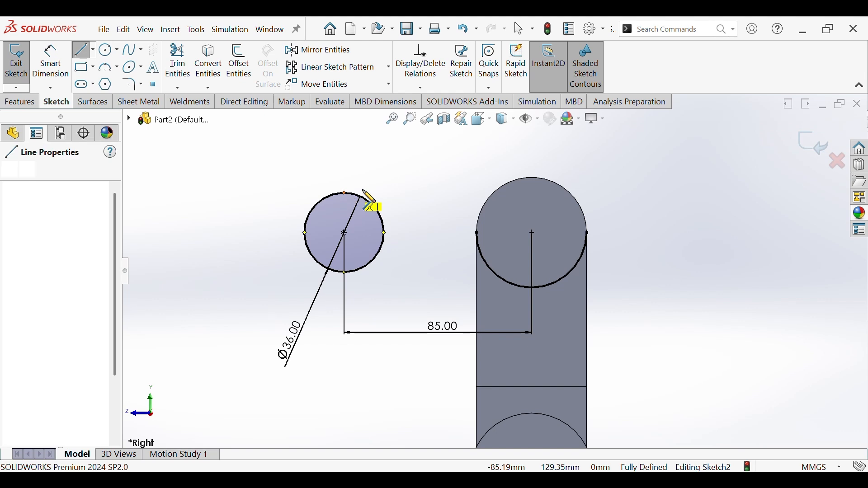
pyautogui.click(414, 194)
pyautogui.click(415, 272)
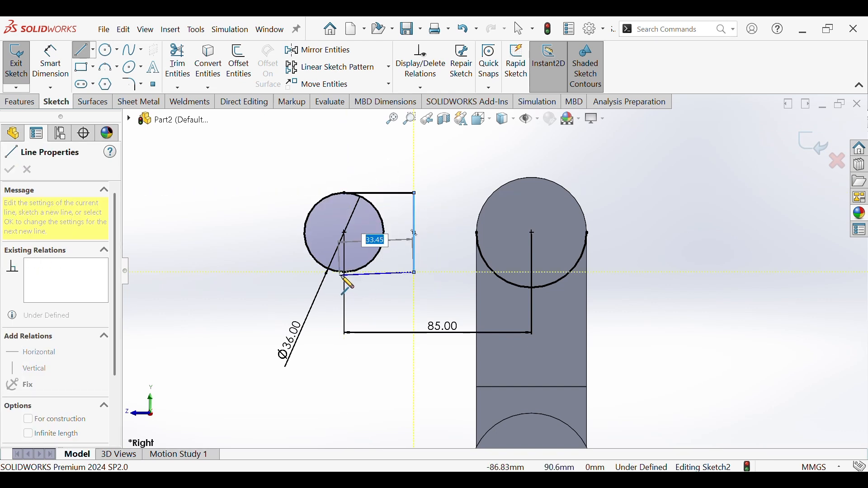
pyautogui.click(346, 274)
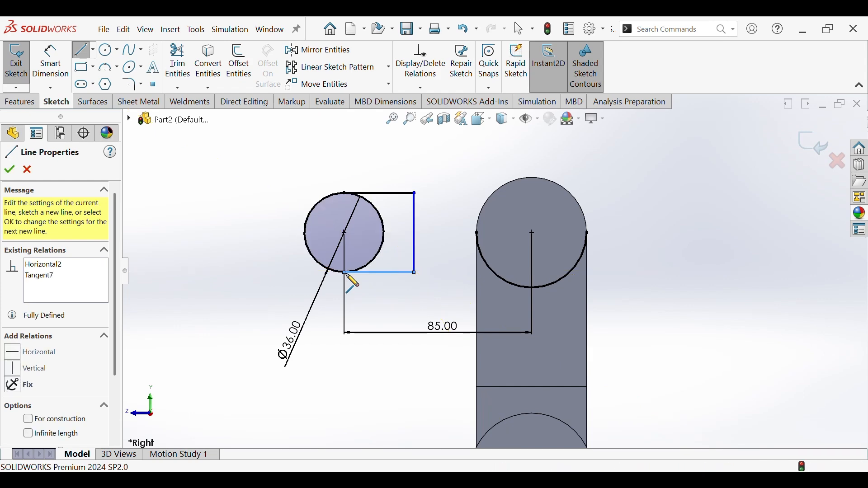
pyautogui.press('Escape')
pyautogui.press('Escape')
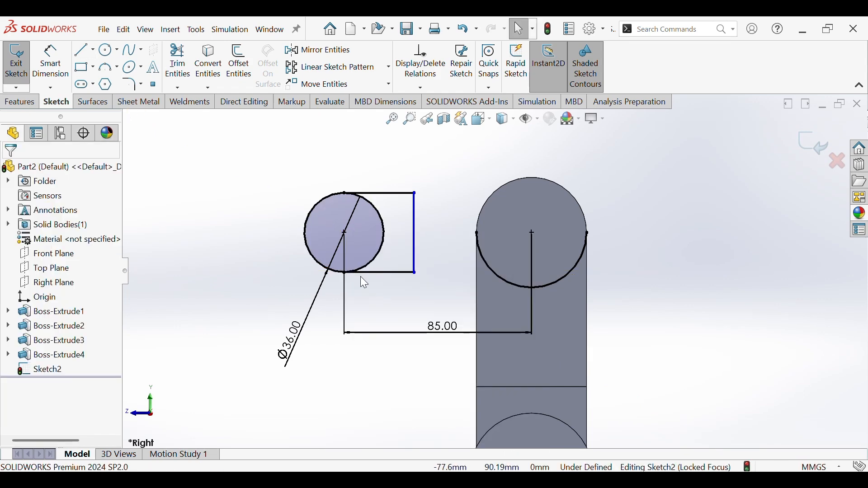
# Dimension the horizontal distance from the 36 mm circle's centre to the vertical line as 30 mm and finish the sketch
pyautogui.click(50, 61)
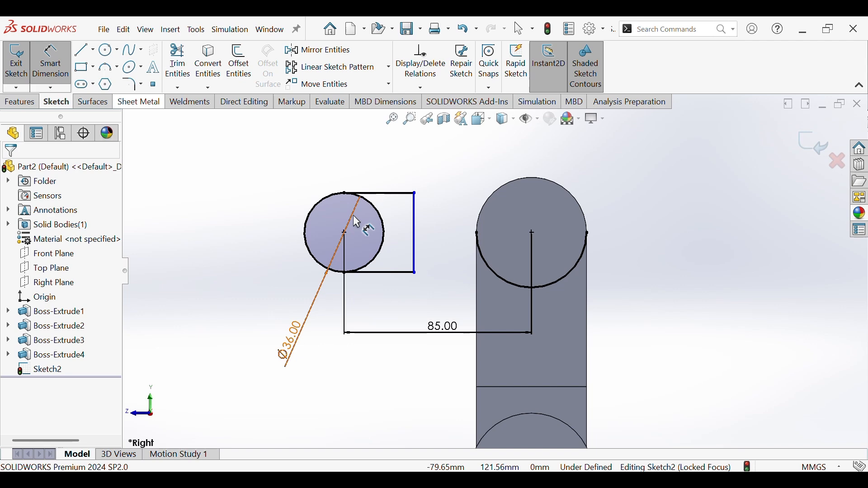
pyautogui.click(345, 234)
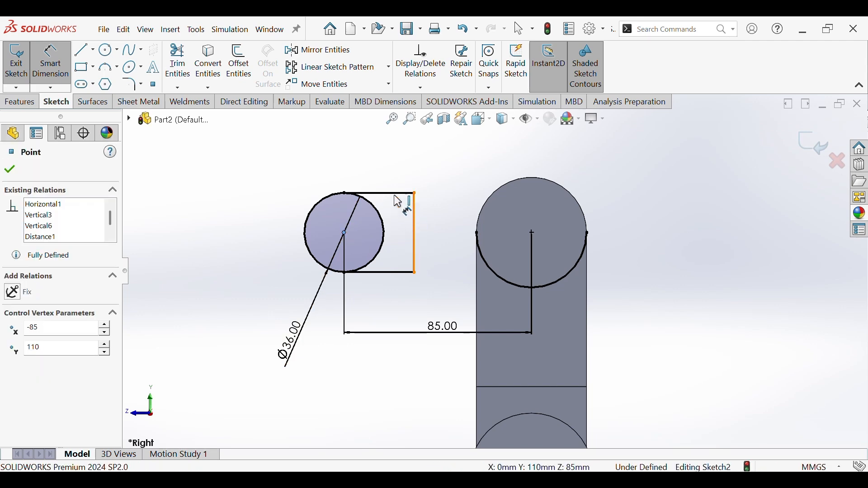
pyautogui.click(414, 206)
pyautogui.click(392, 181)
pyautogui.write('30')
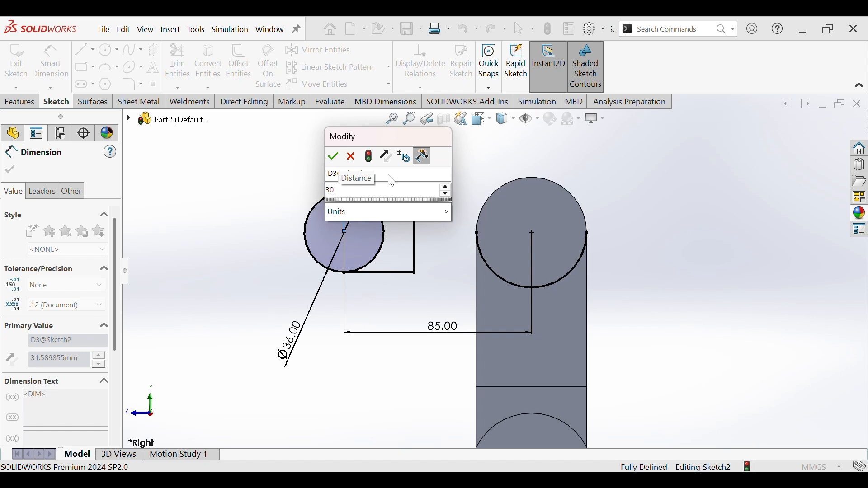
pyautogui.press('Return')
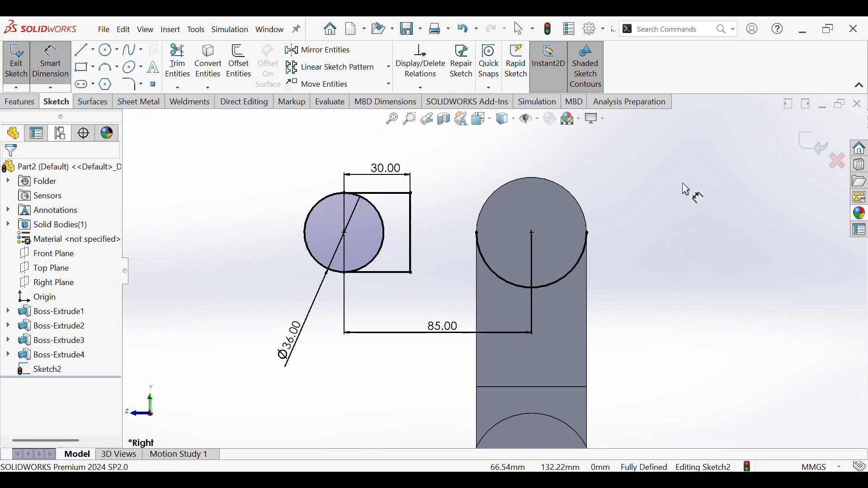
pyautogui.click(811, 147)
pyautogui.hotkey('ctrl', '7')
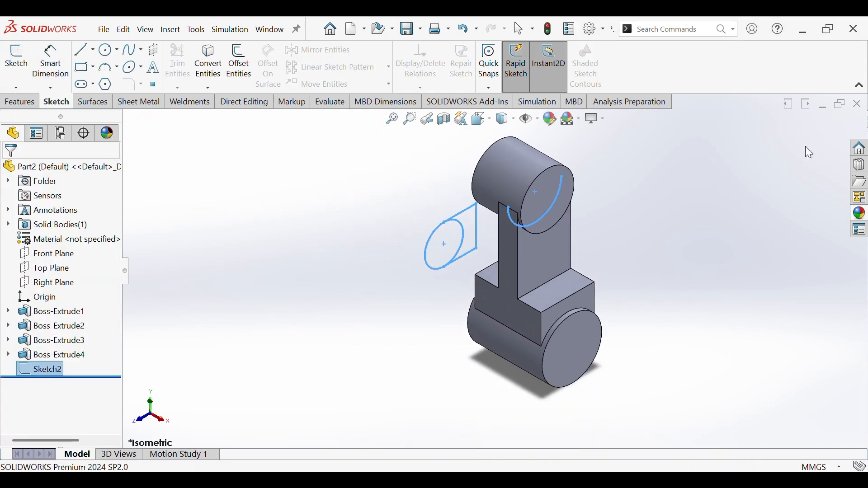
# Try deleting the converted arc at the upper cylinder from outside its sketch, and undo the sketch deletion
pyautogui.click(293, 333)
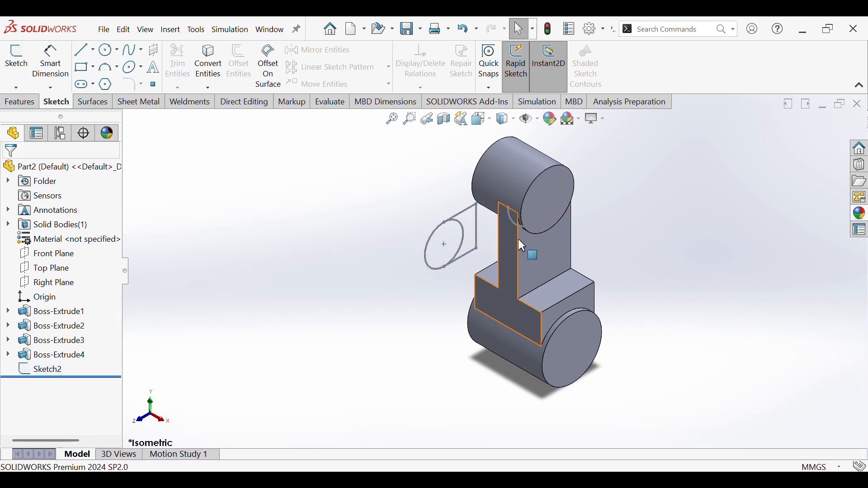
pyautogui.click(515, 226)
pyautogui.press('Delete')
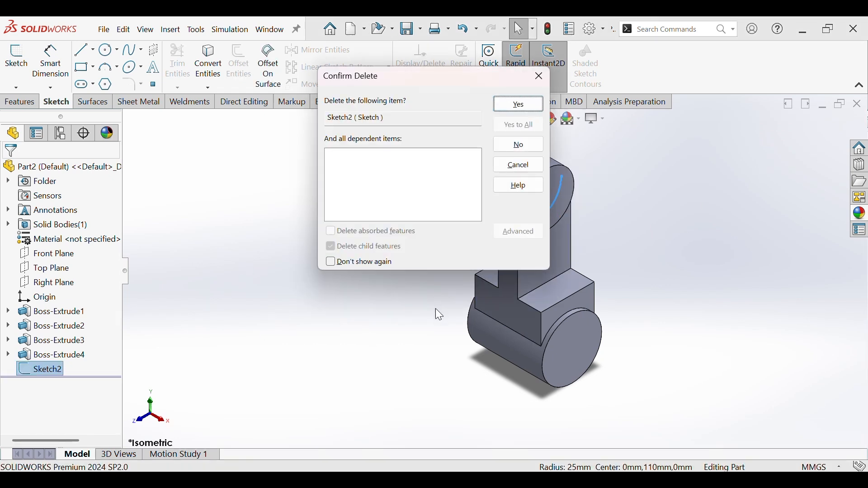
pyautogui.click(519, 105)
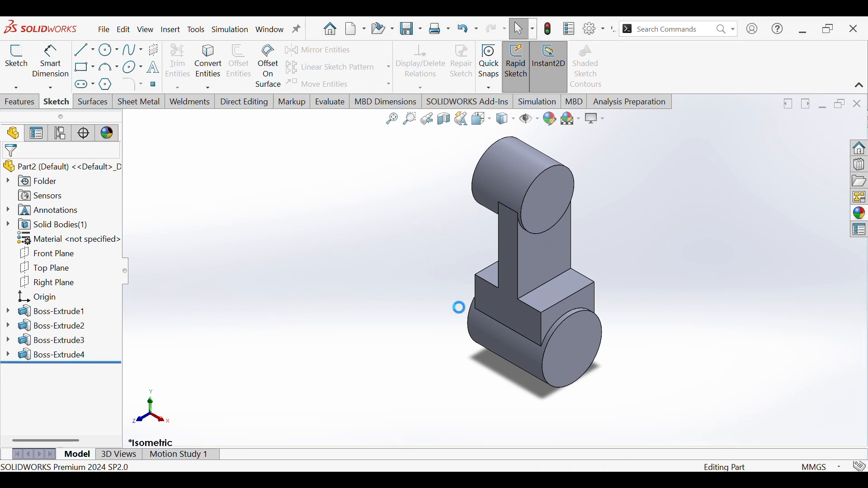
pyautogui.hotkey('ctrl', 'z')
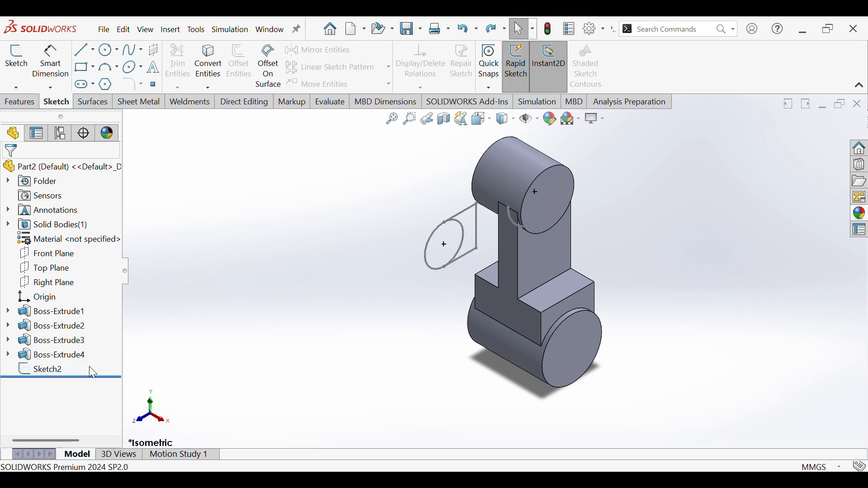
# Reopen the second sketch, remove the converted arc at the upper cylinder, and finish the sketch
pyautogui.rightClick(49, 371)
pyautogui.click(51, 171)
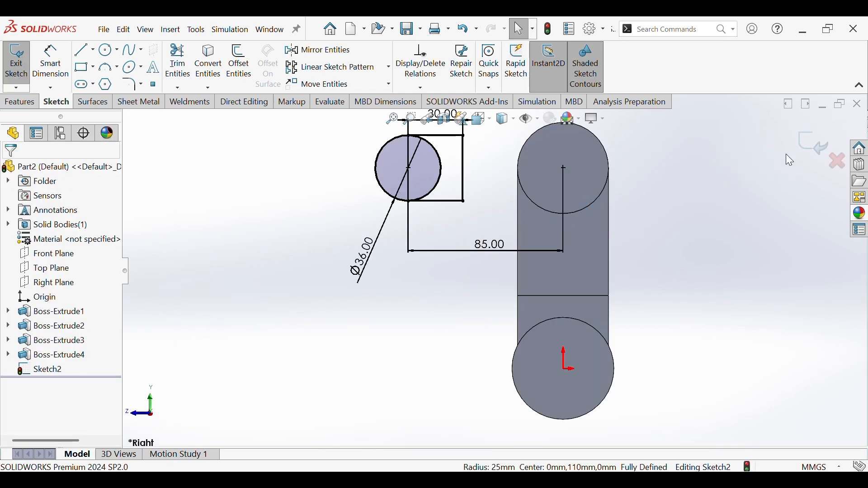
pyautogui.click(812, 151)
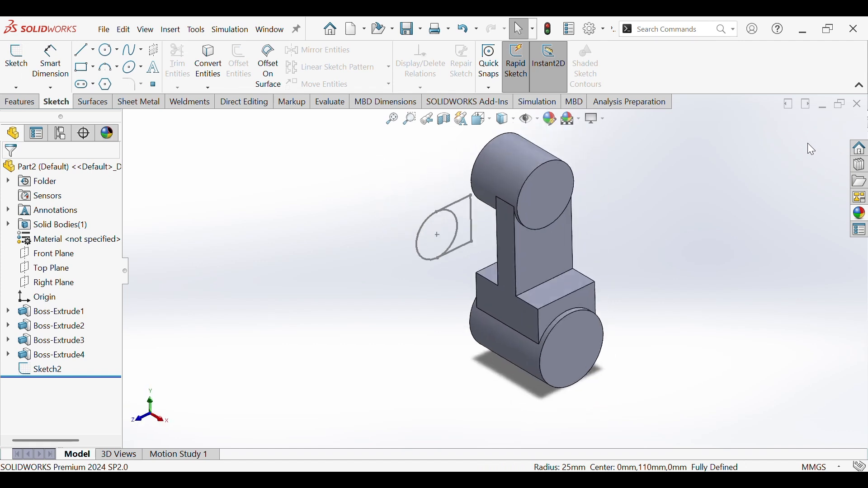
# Extrude the 36 mm circle contour as a Mid Plane boss with a depth of 18+30 mm
pyautogui.click(9, 103)
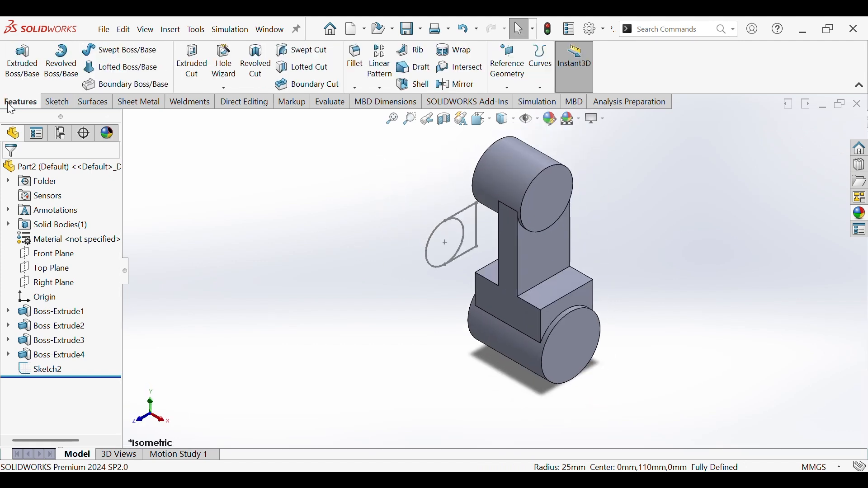
pyautogui.click(22, 61)
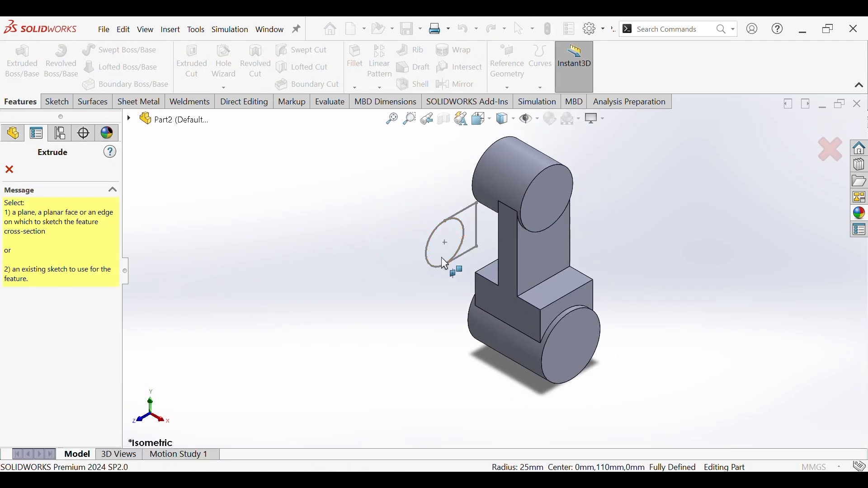
pyautogui.click(426, 247)
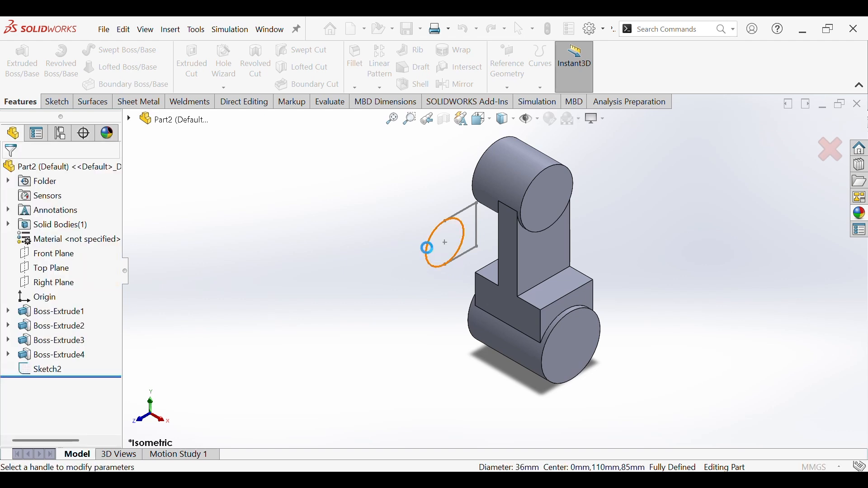
pyautogui.click(80, 240)
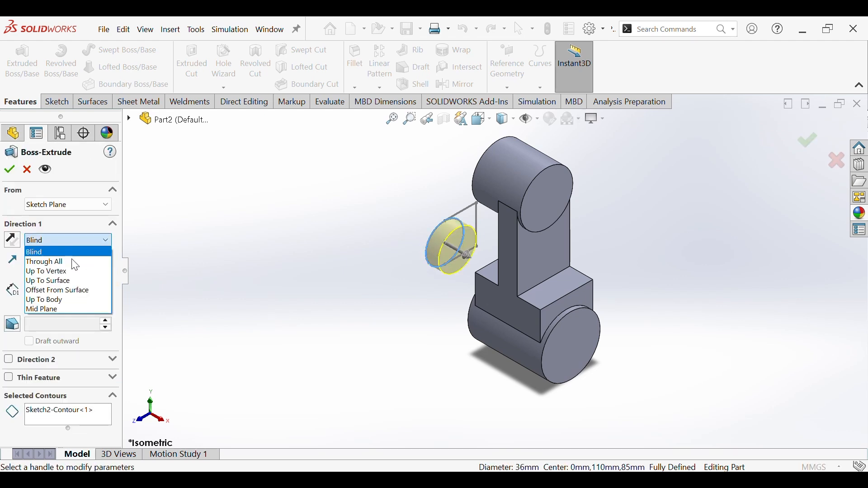
pyautogui.click(62, 307)
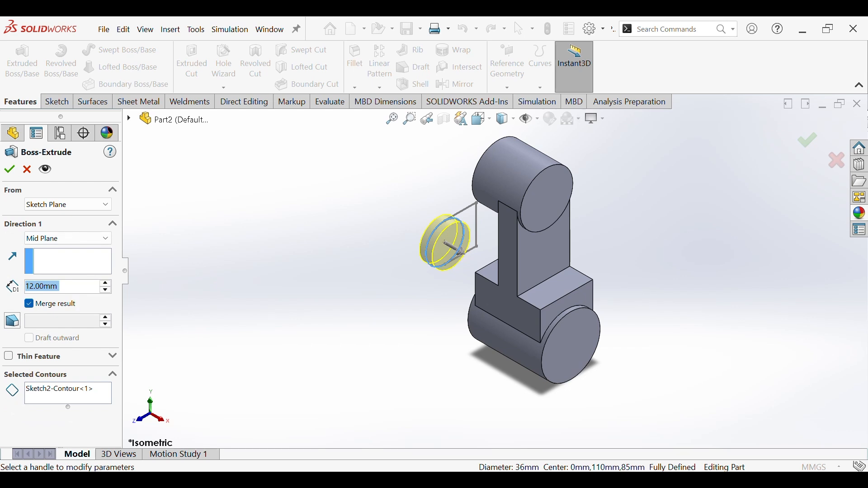
pyautogui.write('18')
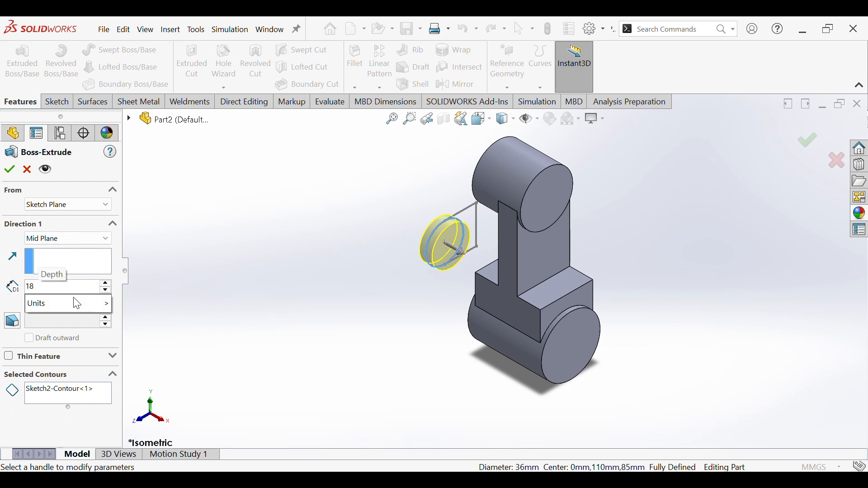
pyautogui.write('+30')
pyautogui.press('Return')
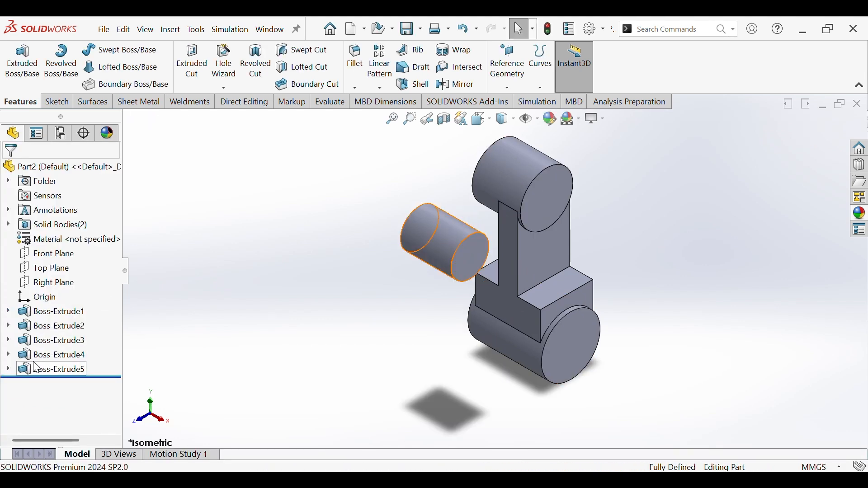
# Reuse the second sketch to extrude the region between the circle and the vertical line, Mid Plane, with a depth of 24+18 mm
pyautogui.click(8, 369)
pyautogui.click(59, 382)
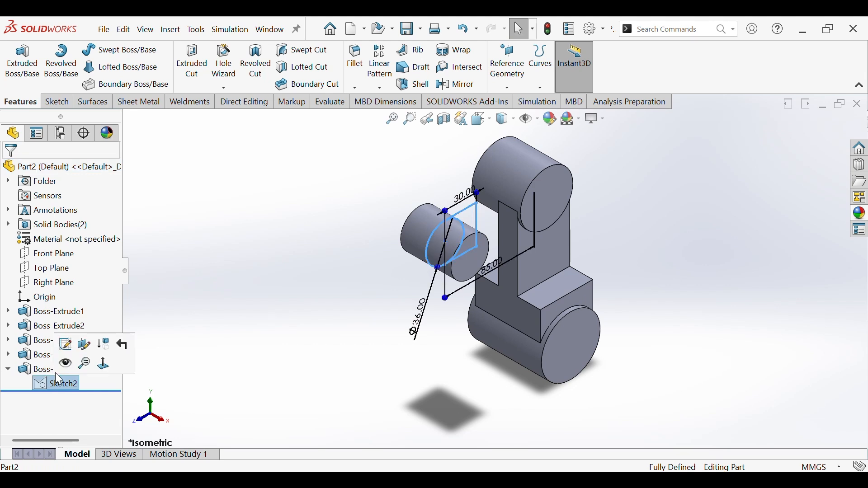
pyautogui.click(12, 67)
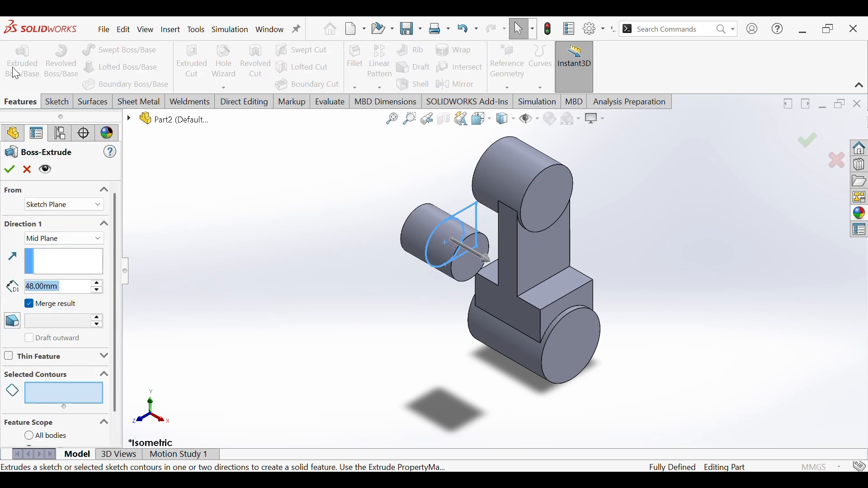
pyautogui.click(474, 221)
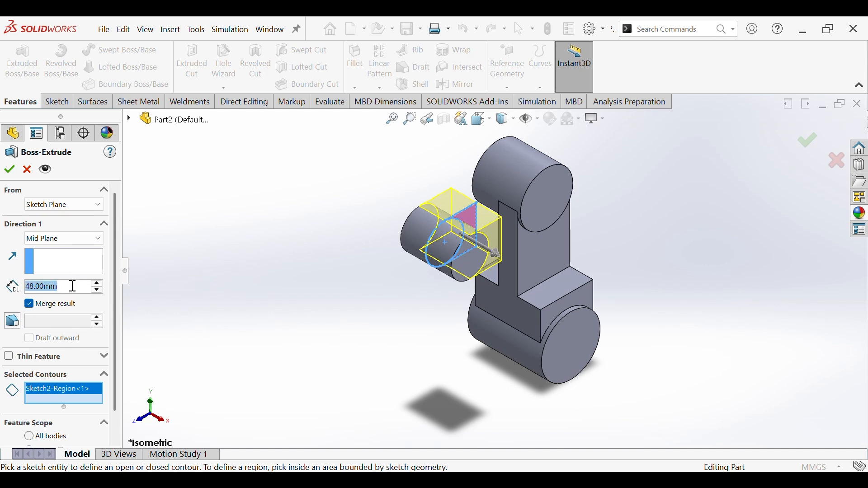
pyautogui.write('22')
pyautogui.press('BackSpace')
pyautogui.write('4')
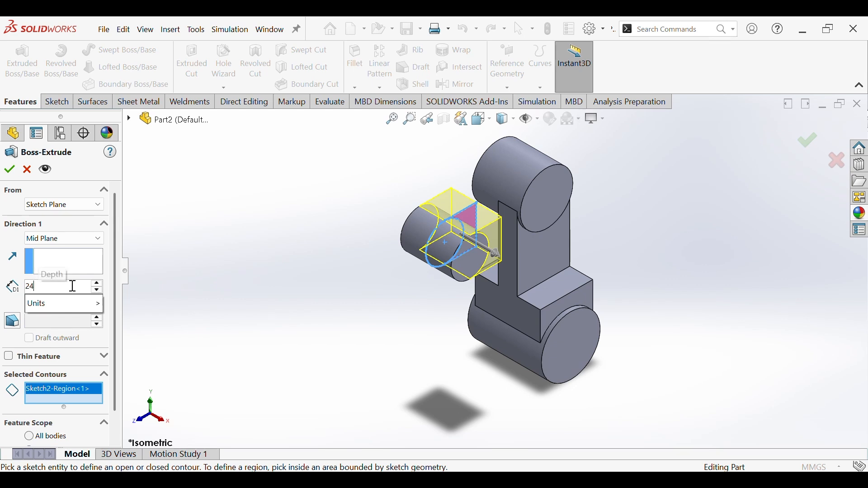
pyautogui.write('+')
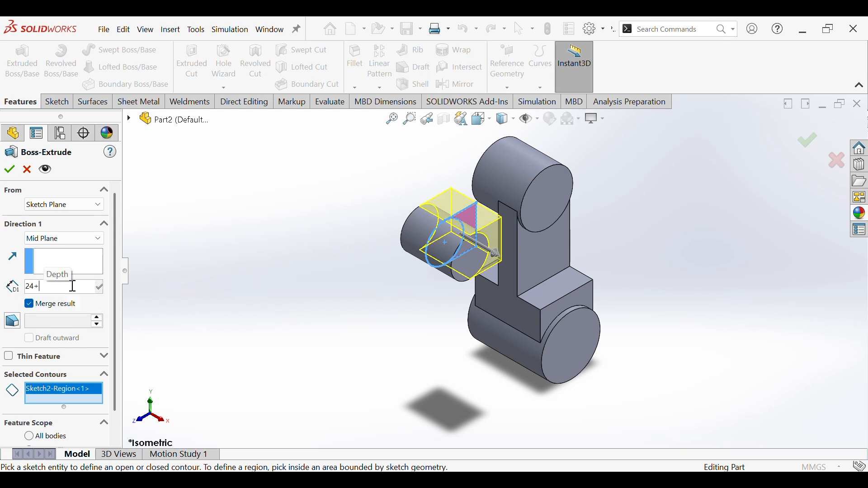
pyautogui.write('18')
pyautogui.press('Return')
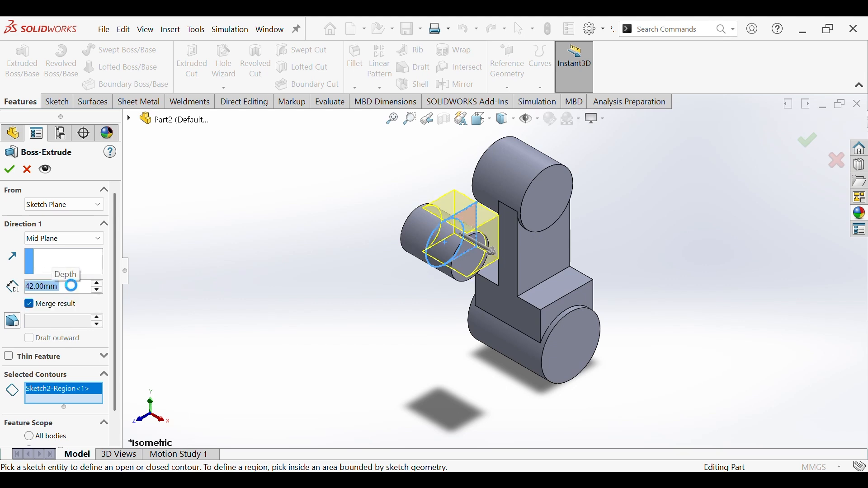
pyautogui.moveTo(296, 341); pyautogui.dragTo(341, 296, button='middle')
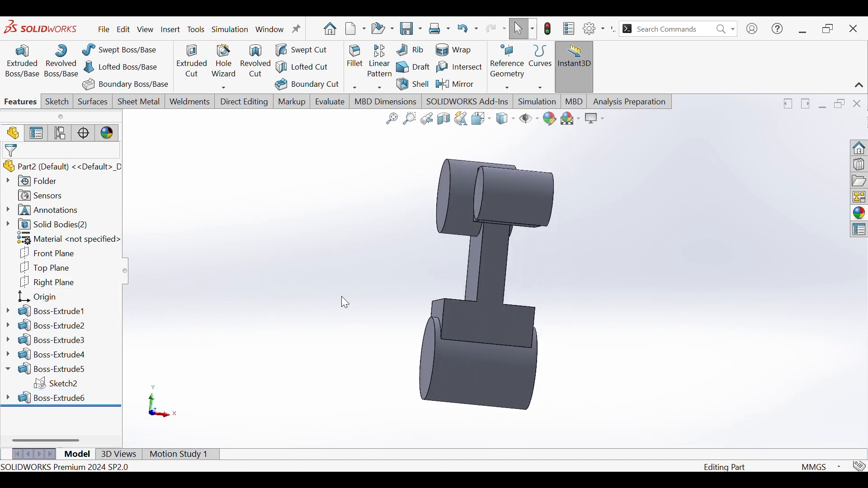
pyautogui.hotkey('ctrl', '7')
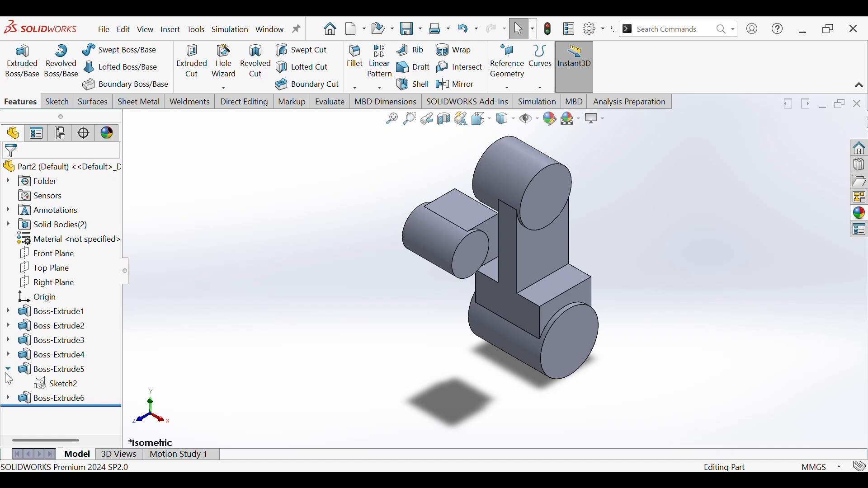
# On a new Right Plane sketch, convert the side block's inner vertical edge, the upper cylinder's circular edge, and the upright's facing side edge
pyautogui.click(8, 369)
pyautogui.click(47, 283)
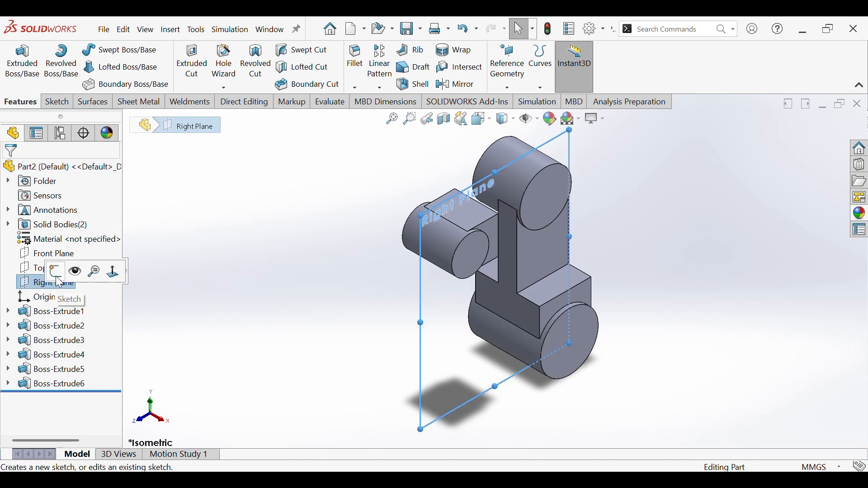
pyautogui.click(68, 272)
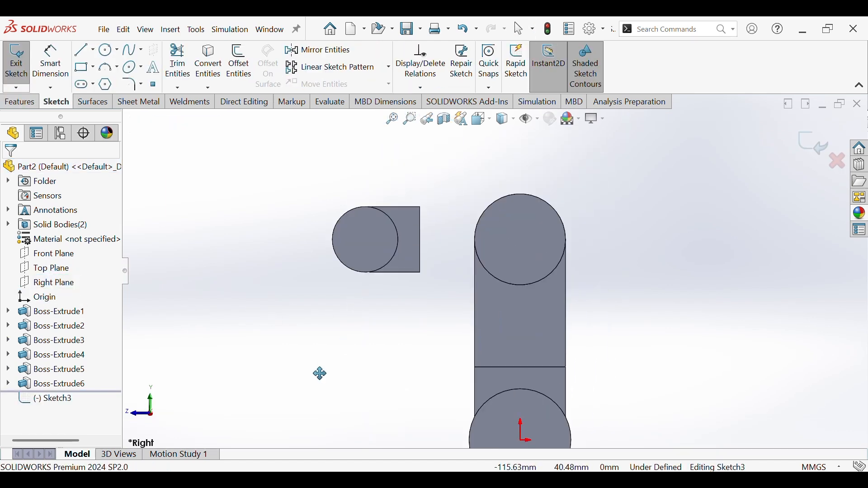
pyautogui.click(208, 61)
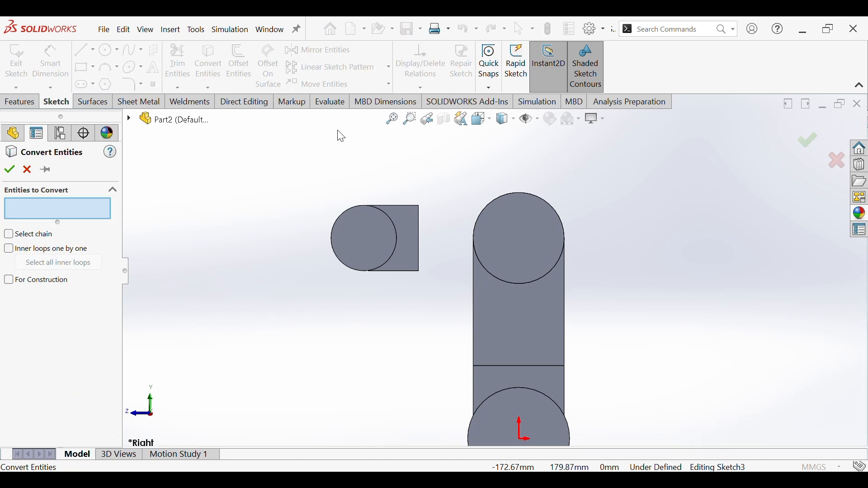
pyautogui.click(418, 237)
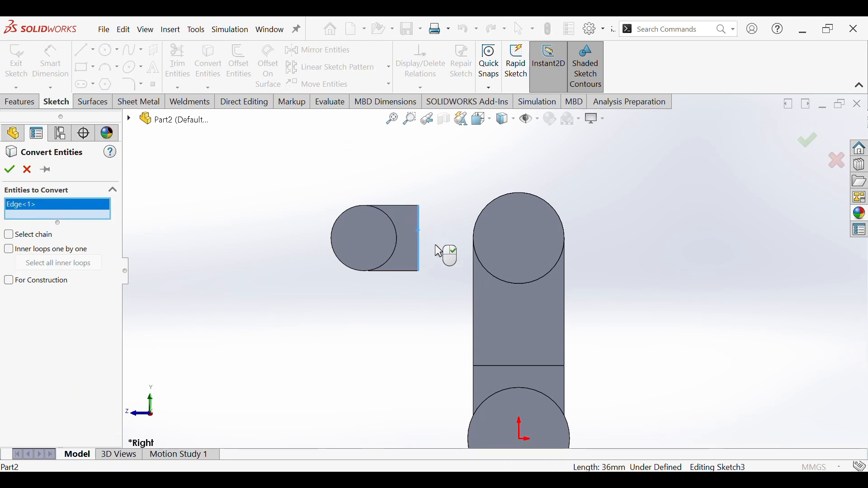
pyautogui.click(497, 278)
pyautogui.click(473, 283)
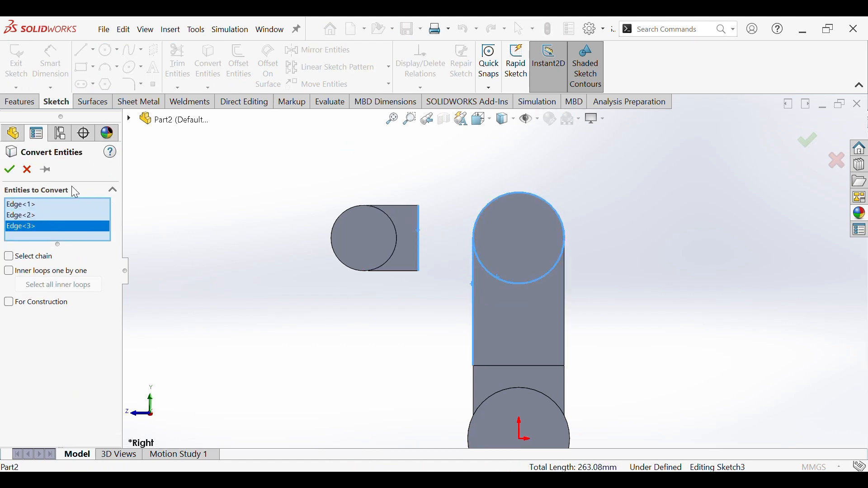
pyautogui.click(9, 170)
# Sketch a sloped line about 49 mm long from the side block's upper corner to just above the upper cylinder's circle
pyautogui.scroll(4, 407, 201)
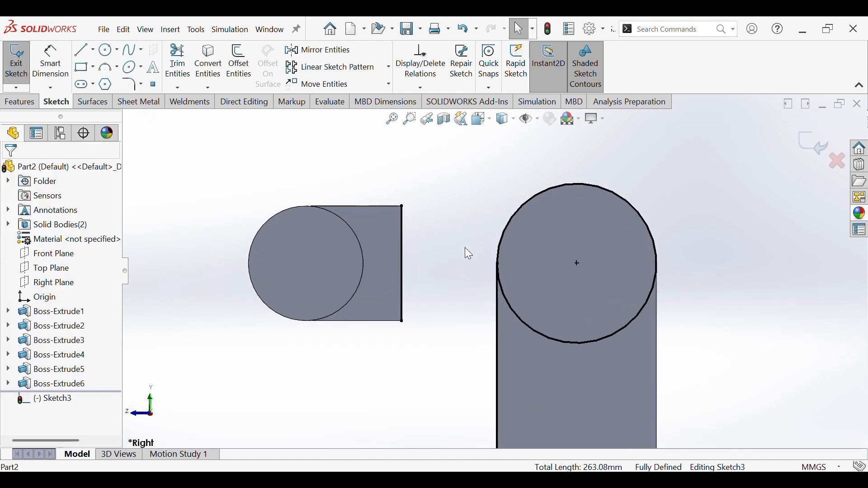
pyautogui.click(79, 53)
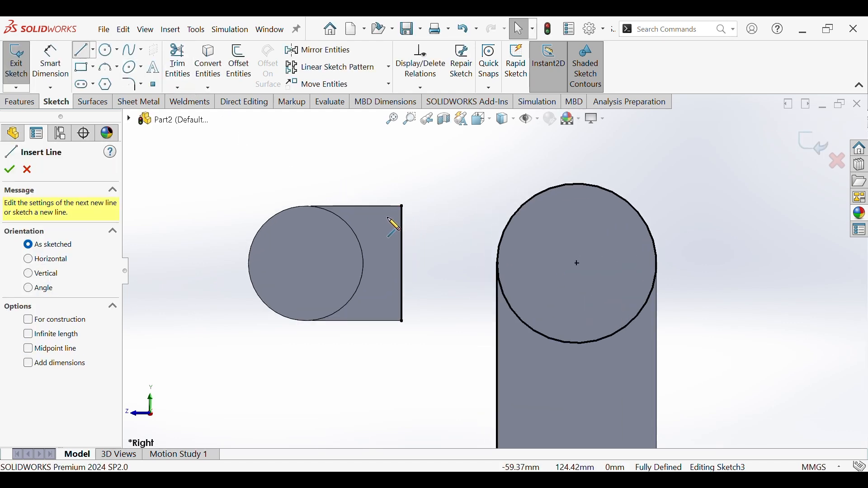
pyautogui.click(402, 206)
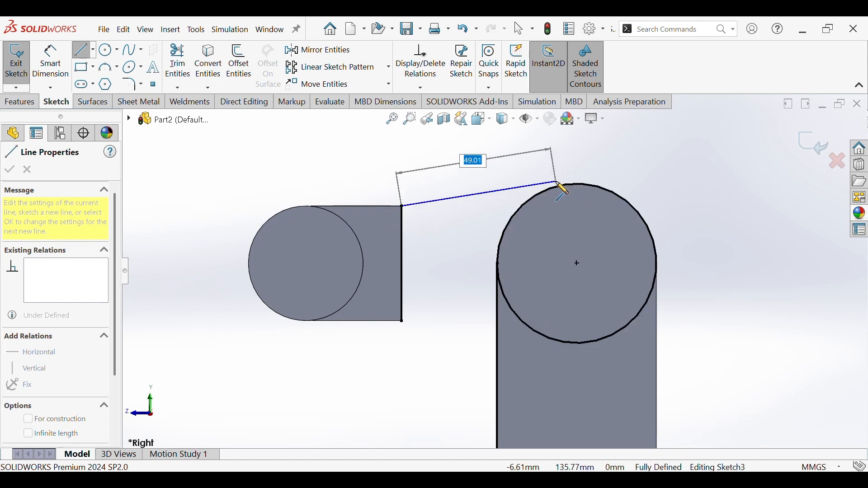
pyautogui.click(556, 182)
pyautogui.rightClick(557, 183)
pyautogui.click(568, 210)
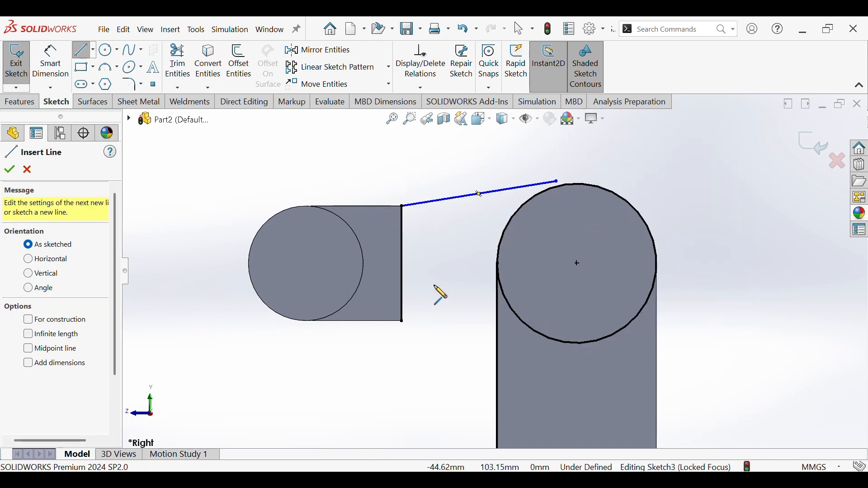
# Sketch a horizontal line about 30 mm long from the side block's inner vertical edge to the upright's facing side edge
pyautogui.click(402, 301)
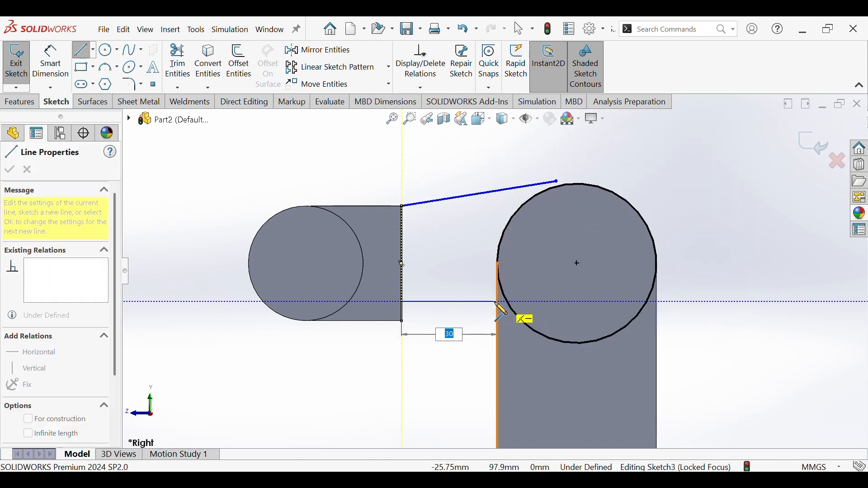
pyautogui.click(497, 302)
pyautogui.press('Escape')
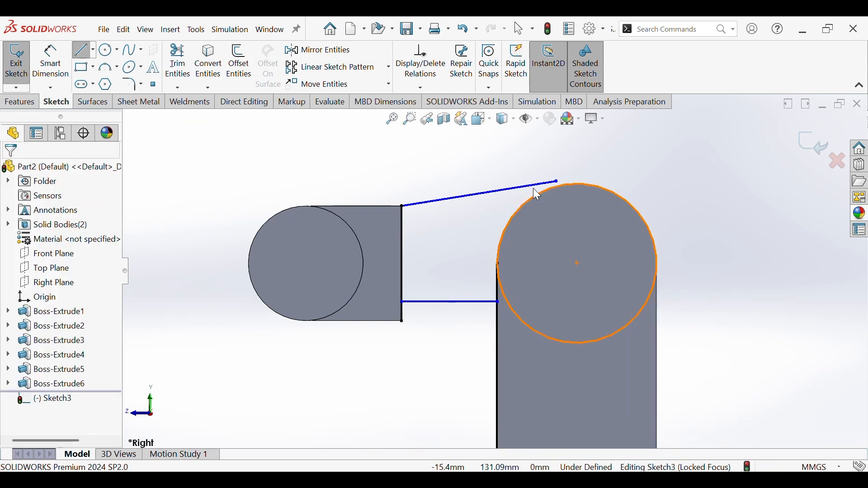
# Make the sloped line tangent to the upper cylinder's circle and its free endpoint coincident with that circle
pyautogui.click(540, 186)
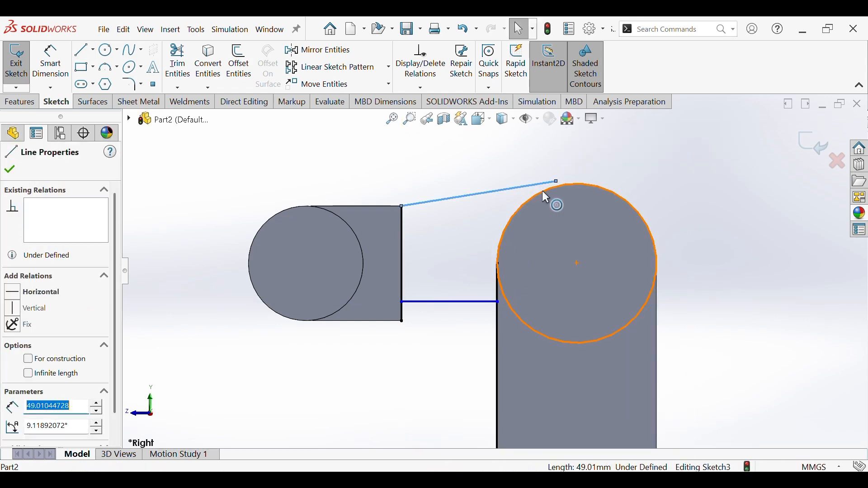
pyautogui.keyDown('ctrl'); pyautogui.click(543, 191); pyautogui.keyUp('ctrl')
pyautogui.click(571, 163)
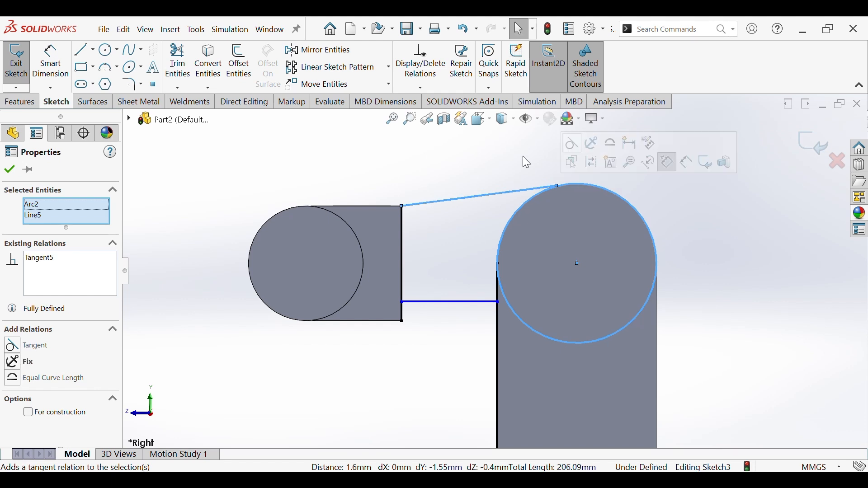
pyautogui.click(539, 159)
pyautogui.click(558, 185)
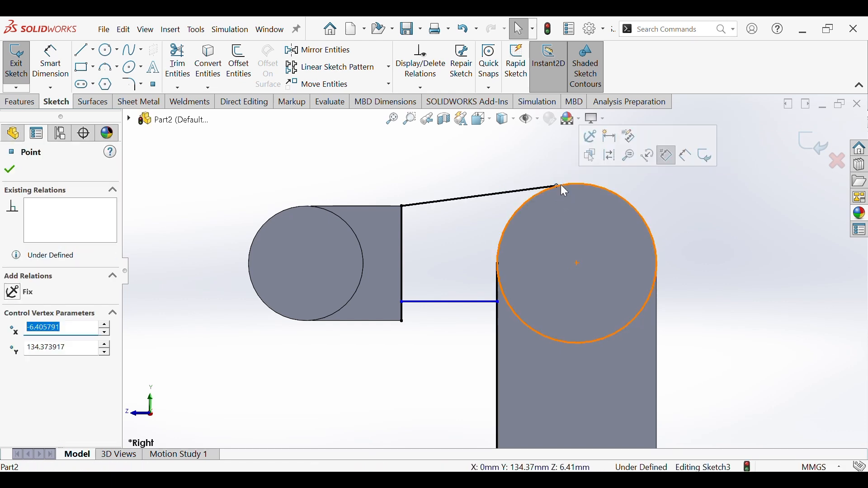
pyautogui.keyDown('ctrl'); pyautogui.click(561, 184); pyautogui.keyUp('ctrl')
pyautogui.click(590, 156)
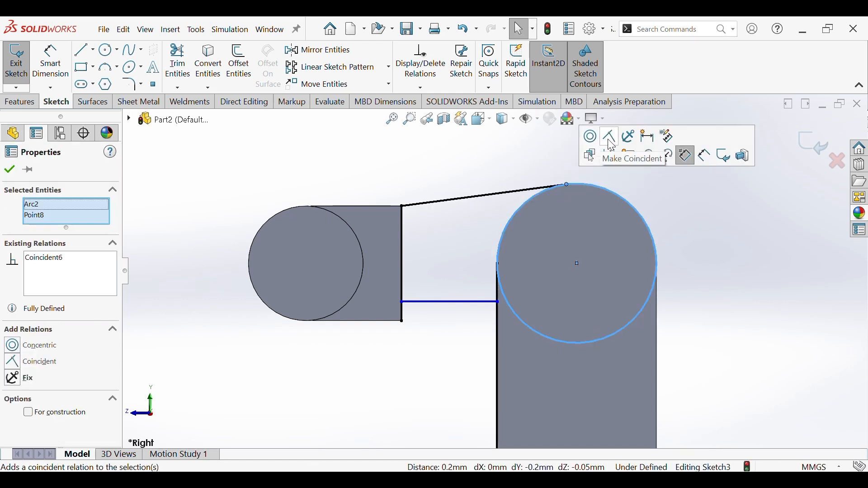
pyautogui.click(538, 159)
# Dimension the vertical distance between the side block's upper corner and the horizontal line's endpoint as 30 mm
pyautogui.click(50, 61)
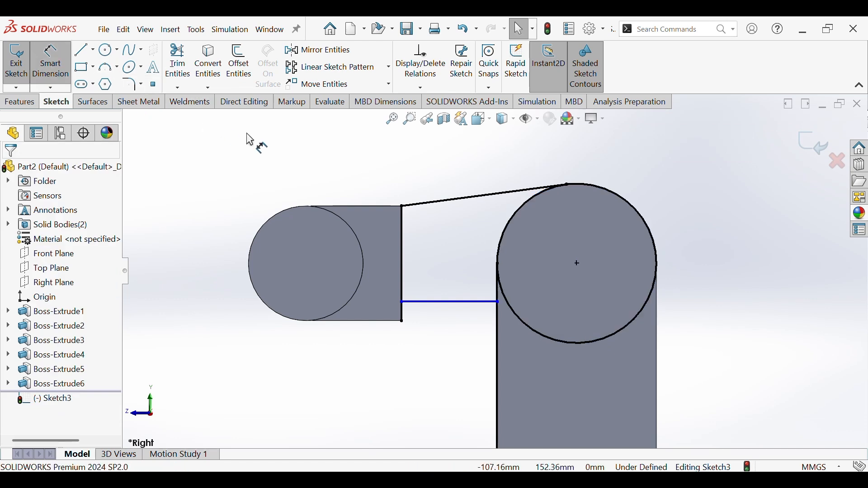
pyautogui.click(410, 296)
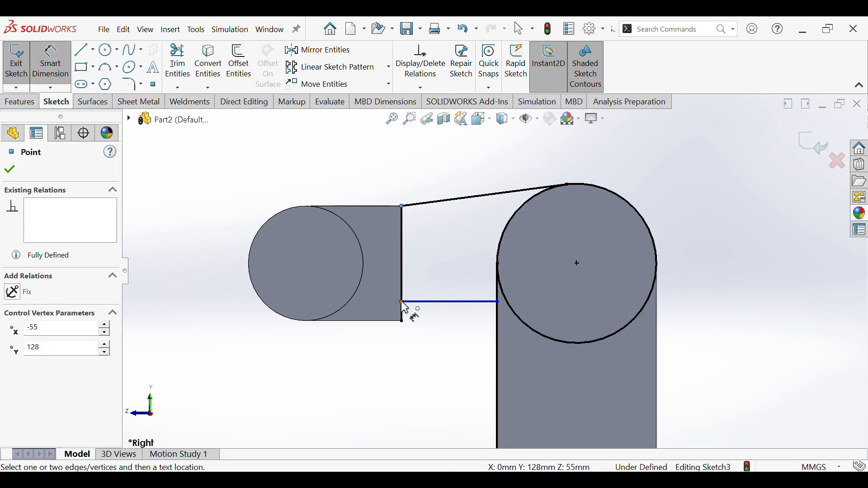
pyautogui.click(401, 206)
pyautogui.click(222, 292)
pyautogui.doubleClick(220, 282)
pyautogui.write('30')
pyautogui.press('Return')
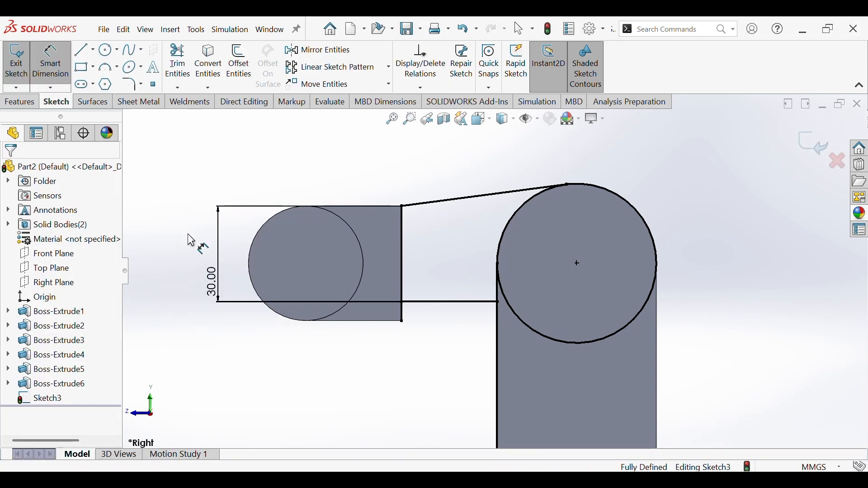
# Trim the converted edges below the horizontal line and the circle's excess arc, leaving one closed arm profile
pyautogui.click(178, 64)
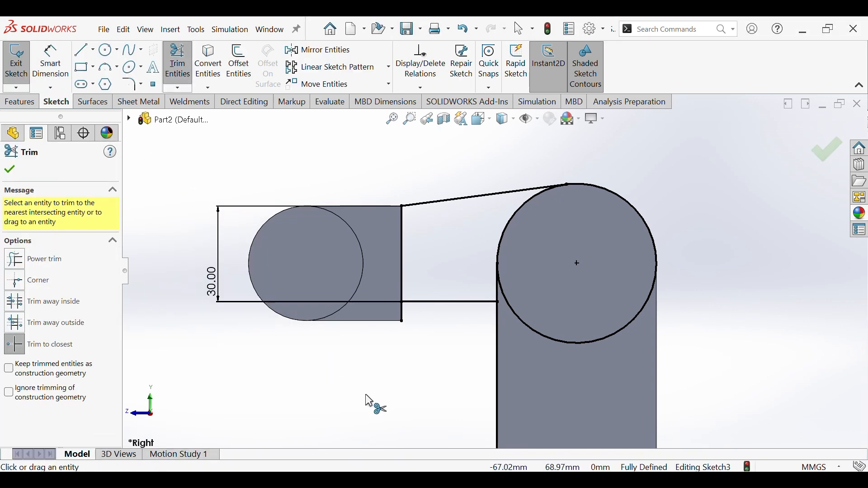
pyautogui.click(402, 317)
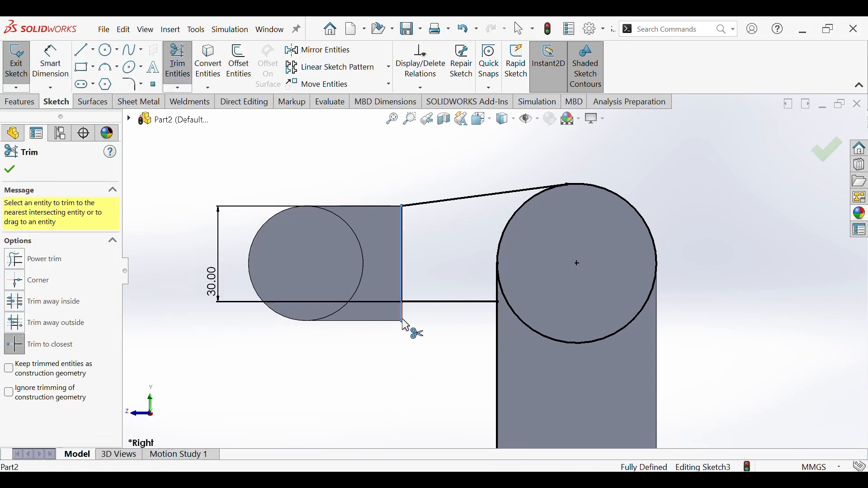
pyautogui.click(558, 340)
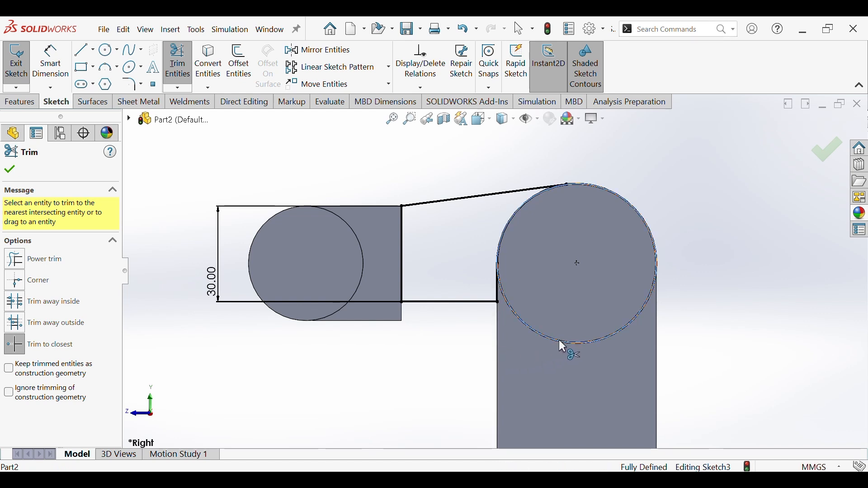
pyautogui.click(11, 171)
# Start a Blind boss extrusion of the arm profile, starting at a 14 mm offset on the sketch plane's negative X side
pyautogui.click(19, 103)
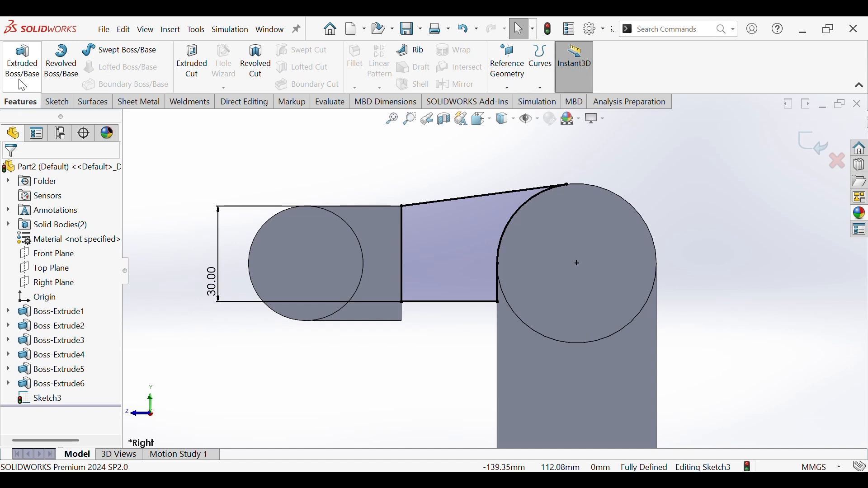
pyautogui.click(22, 64)
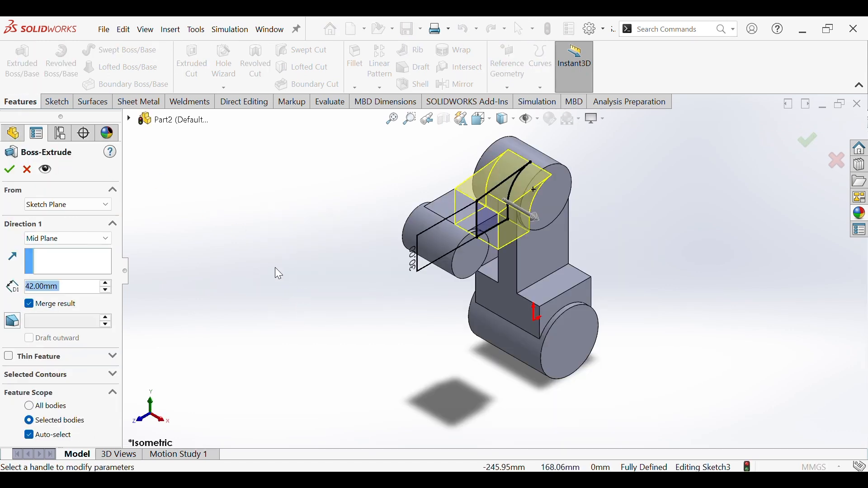
pyautogui.click(72, 233)
pyautogui.click(58, 248)
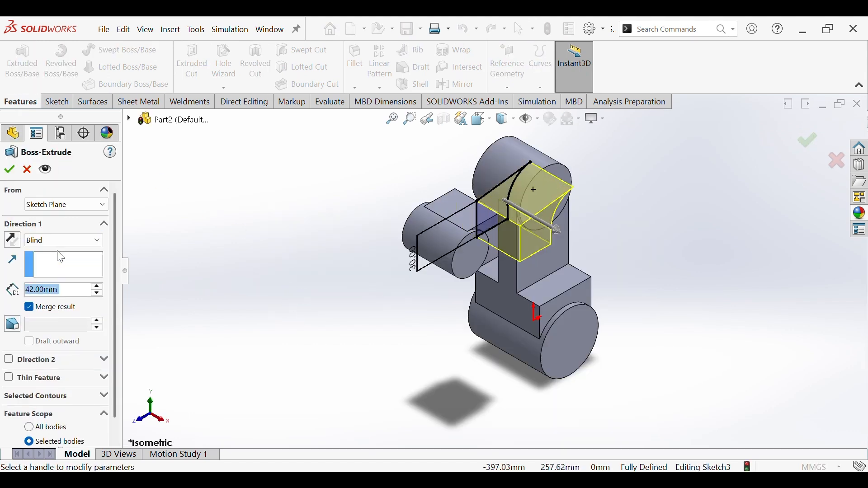
pyautogui.click(68, 204)
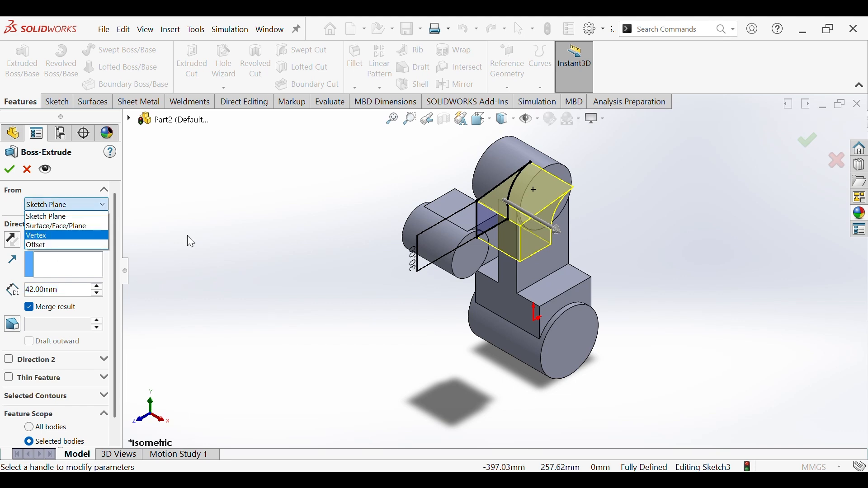
pyautogui.click(82, 218)
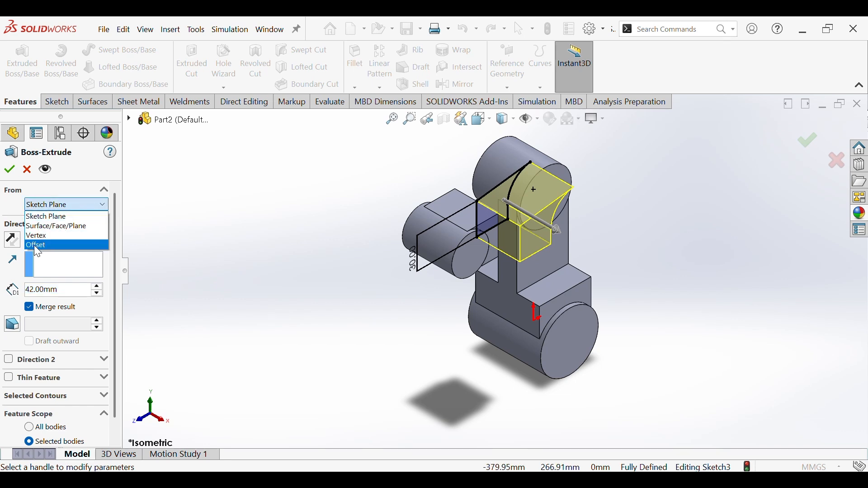
pyautogui.click(36, 246)
pyautogui.scroll(-5, 529, 198)
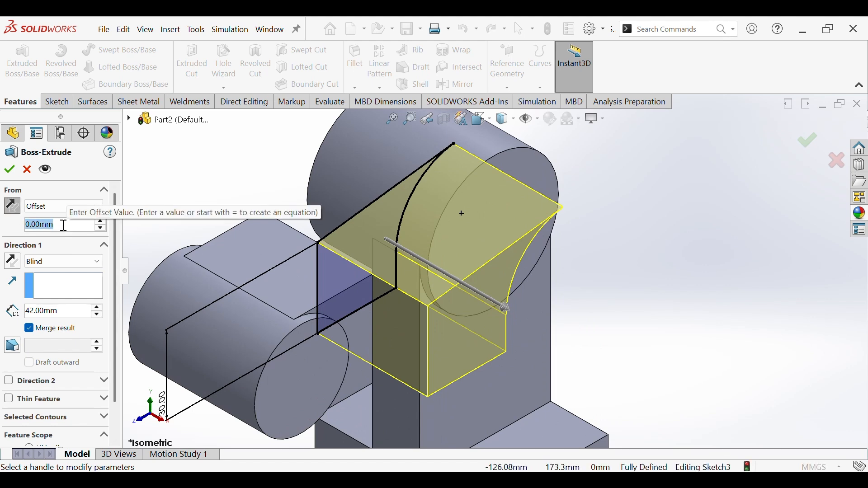
pyautogui.write('14')
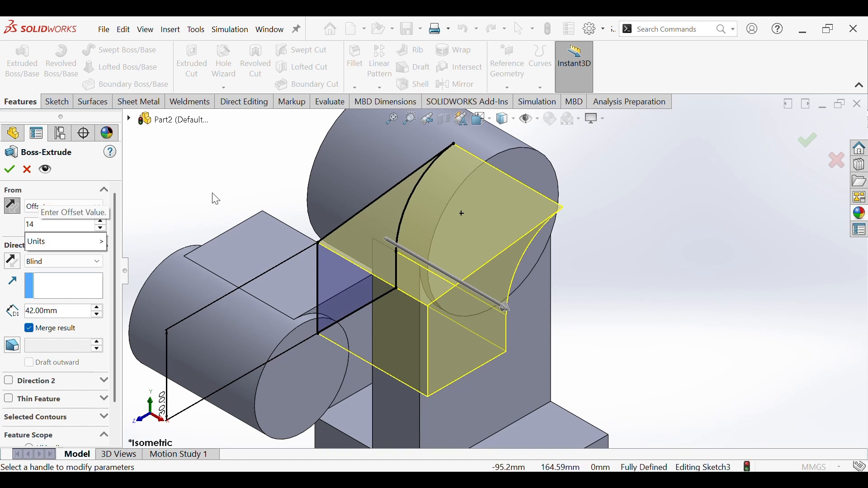
pyautogui.press('Return')
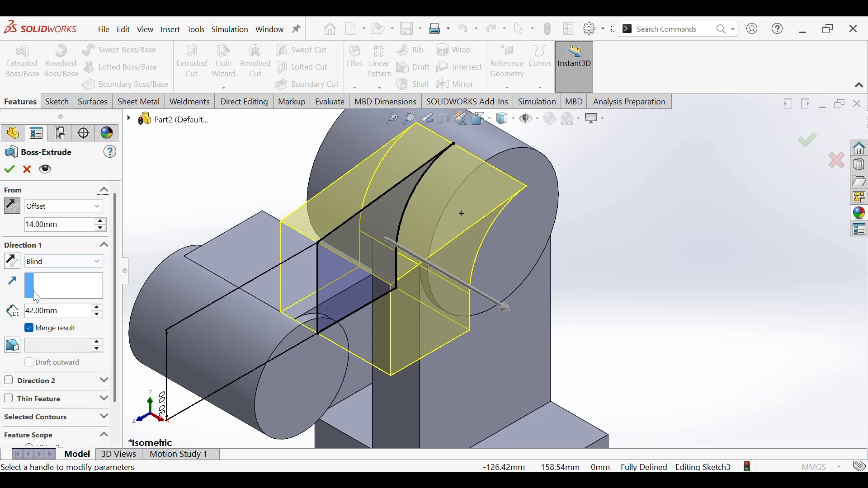
pyautogui.click(13, 207)
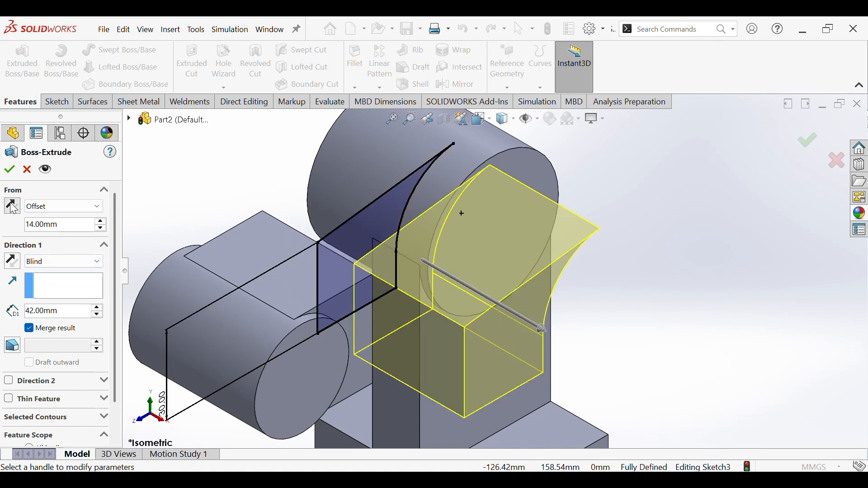
pyautogui.click(13, 208)
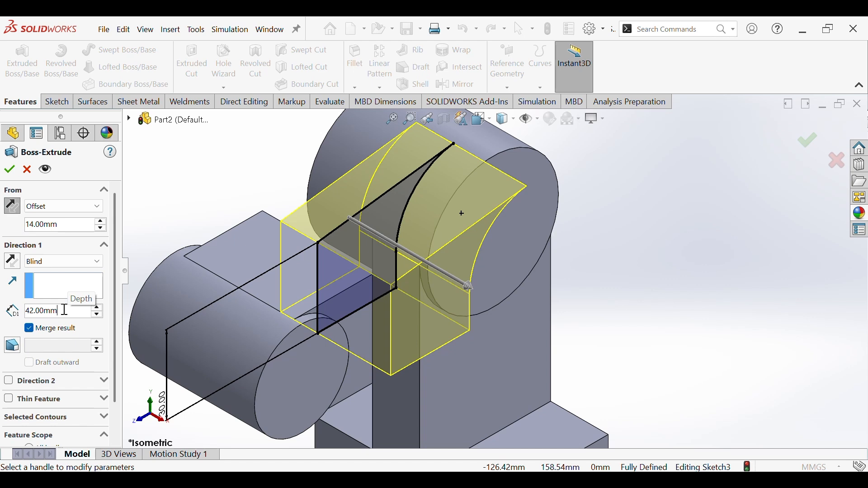
# Set the arm's extrusion depth to 18 mm and complete the boss
pyautogui.write('18')
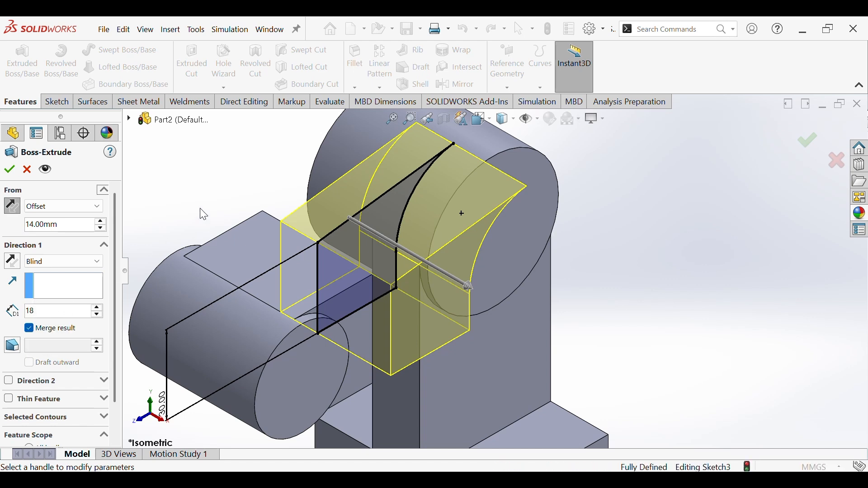
pyautogui.press('Return')
pyautogui.moveTo(287, 229)
pyautogui.mouseDown(button='middle')
pyautogui.moveTo(326, 174)
pyautogui.moveTo(386, 189)
pyautogui.moveTo(294, 211)
pyautogui.moveTo(285, 236)
pyautogui.mouseUp(button='middle')
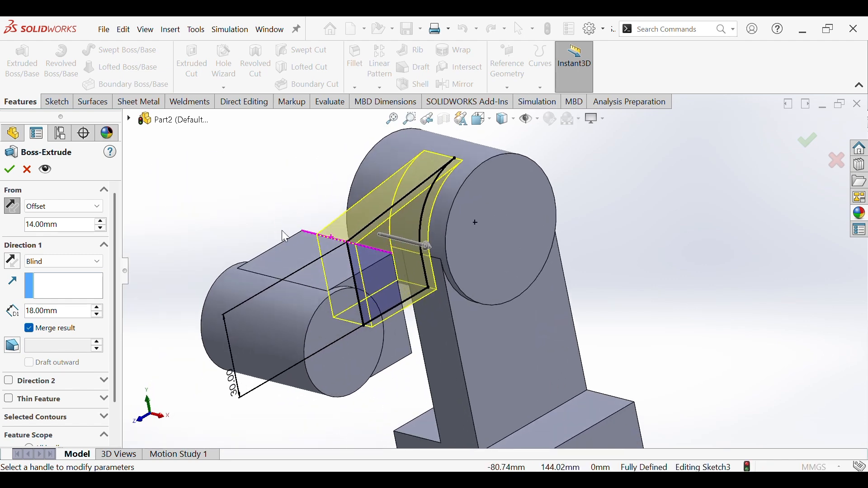
pyautogui.click(9, 171)
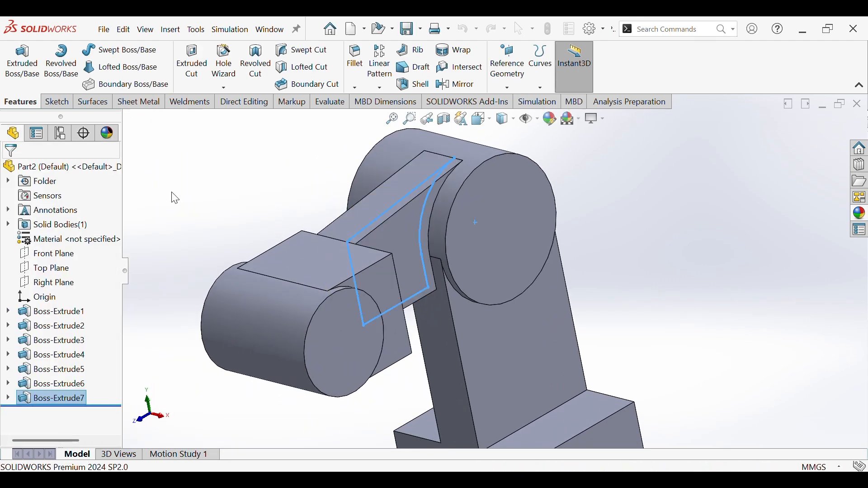
# Start a sketch on the arm's small exposed end face beneath the upper cylinder and convert the face's outline
pyautogui.moveTo(323, 243); pyautogui.dragTo(251, 292, button='middle')
pyautogui.scroll(-5, 256, 294)
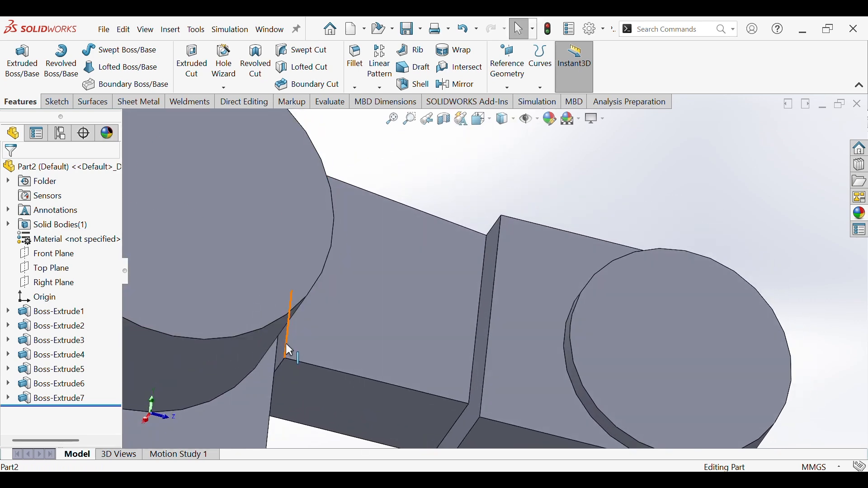
pyautogui.click(284, 353)
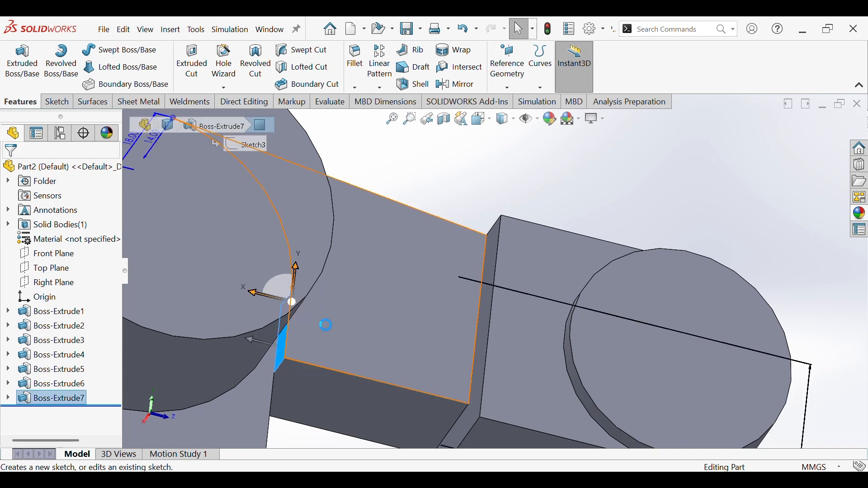
pyautogui.click(326, 323)
pyautogui.click(215, 67)
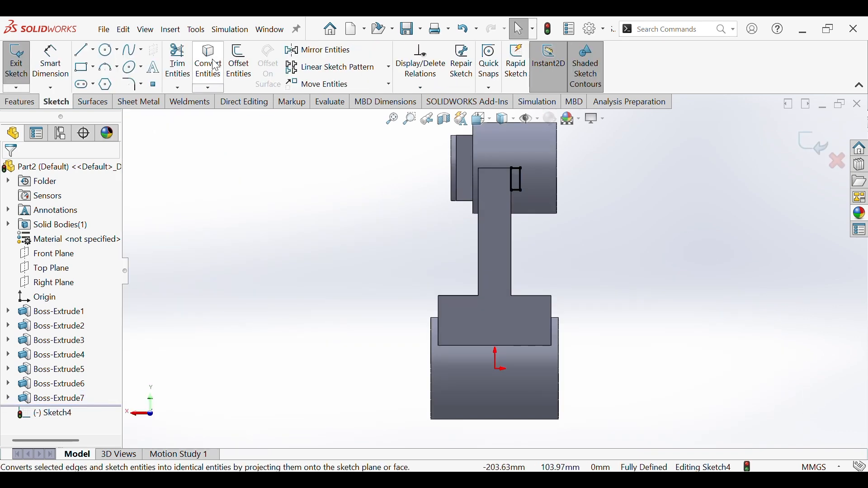
# Extrude the small rectangle Up To Surface, ending at the upper cylinder's curved face, to close the gap
pyautogui.click(20, 102)
pyautogui.click(22, 62)
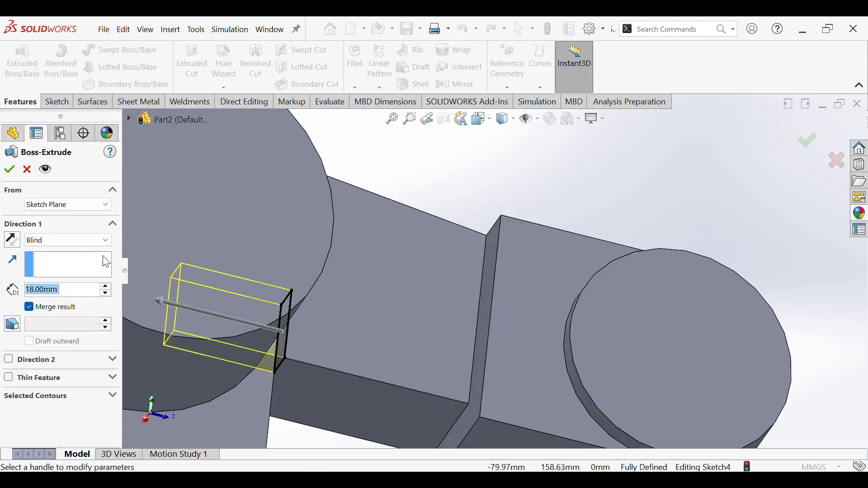
pyautogui.click(101, 248)
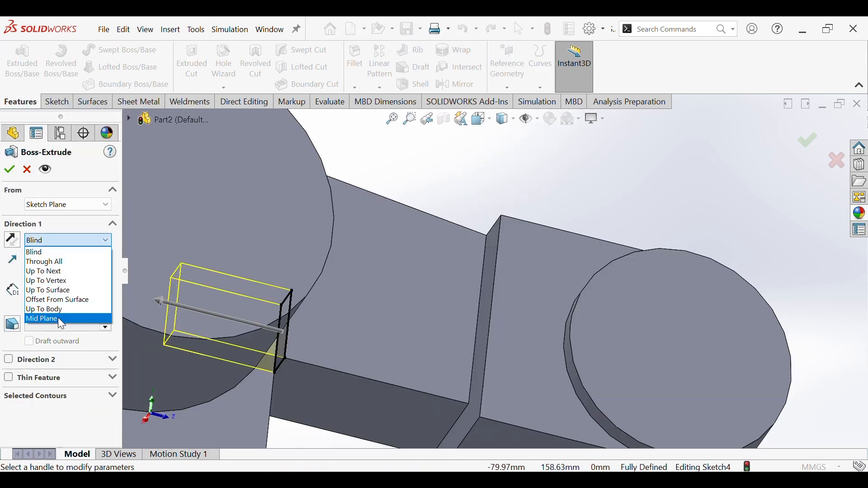
pyautogui.click(54, 291)
pyautogui.moveTo(190, 289); pyautogui.dragTo(272, 346, button='middle')
pyautogui.click(293, 351)
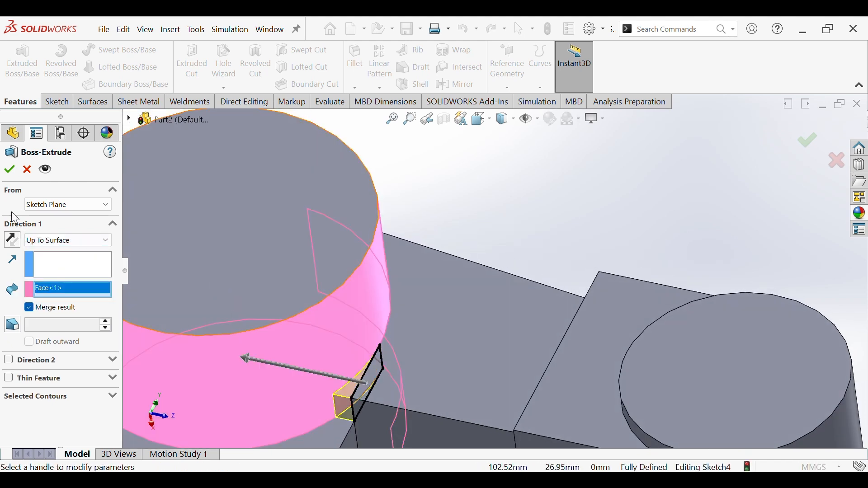
pyautogui.click(10, 172)
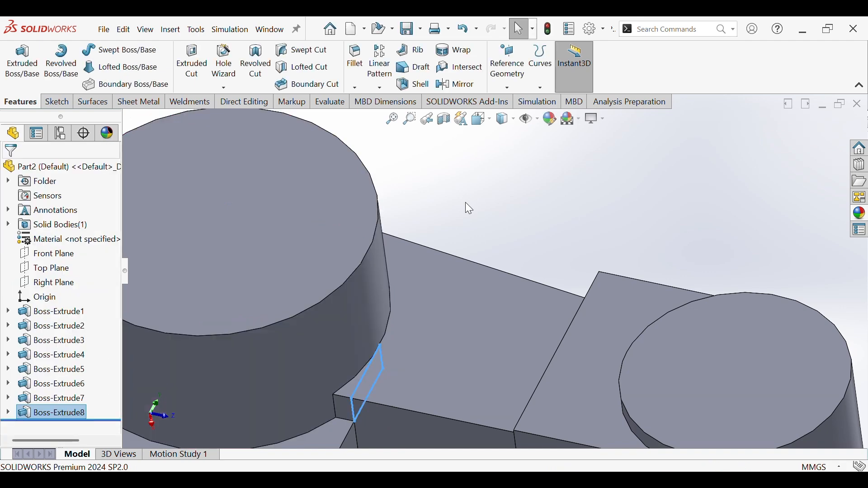
# On the lower cylinder's flat end face, sketch three circles centred on the lower, upper and side cylinders, about 37, 29 and 24 mm in diameter
pyautogui.scroll(-5, 361, 371)
pyautogui.scroll(-4, 352, 389)
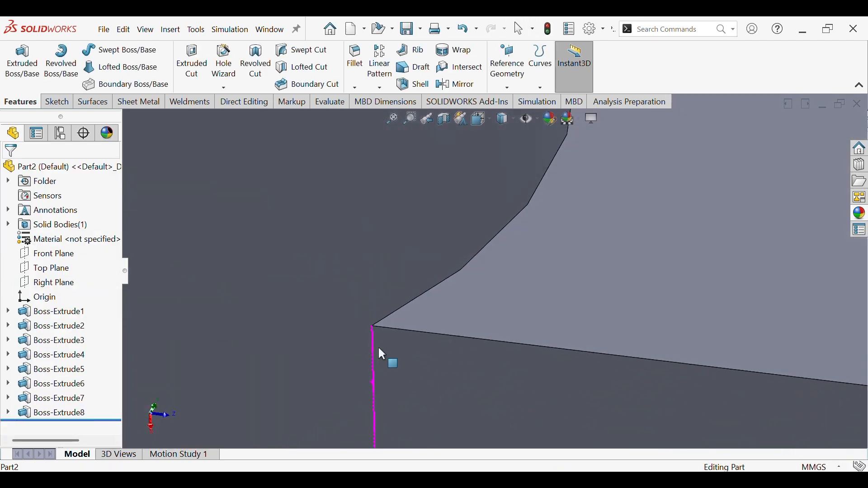
pyautogui.hotkey('ctrl', '7')
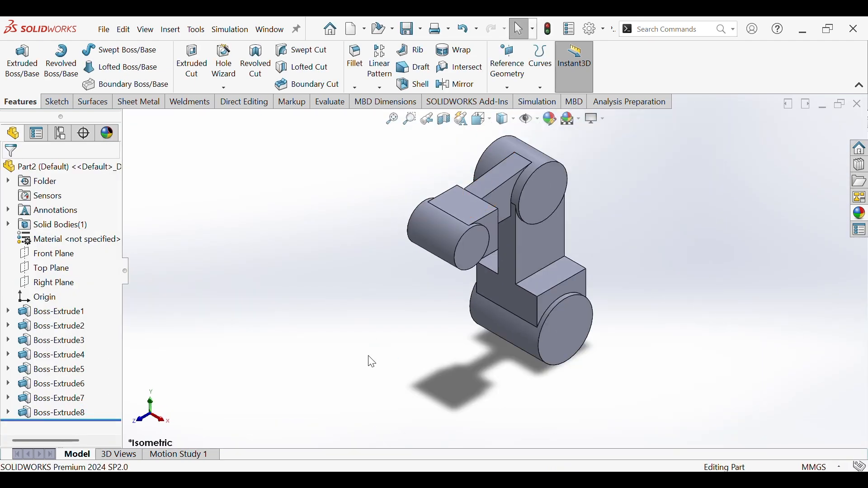
pyautogui.click(548, 349)
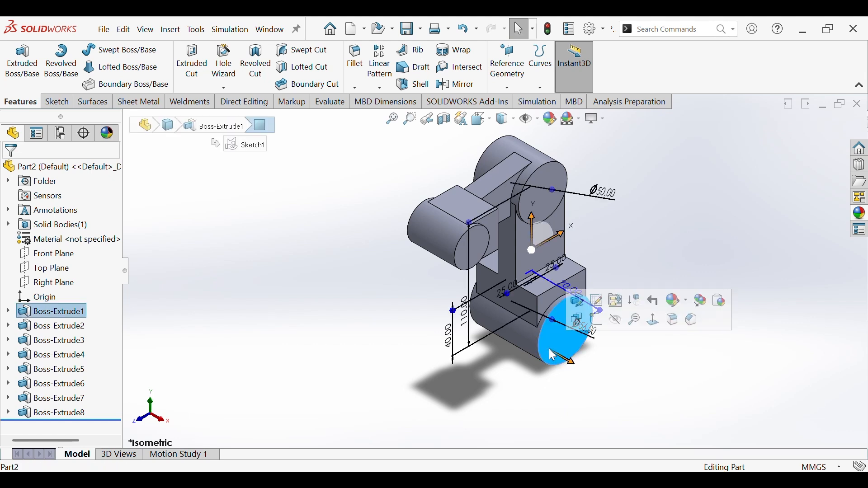
pyautogui.click(599, 326)
pyautogui.keyDown('ctrl'); pyautogui.moveTo(659, 368); pyautogui.dragTo(577, 368, button='middle'); pyautogui.keyUp('ctrl')
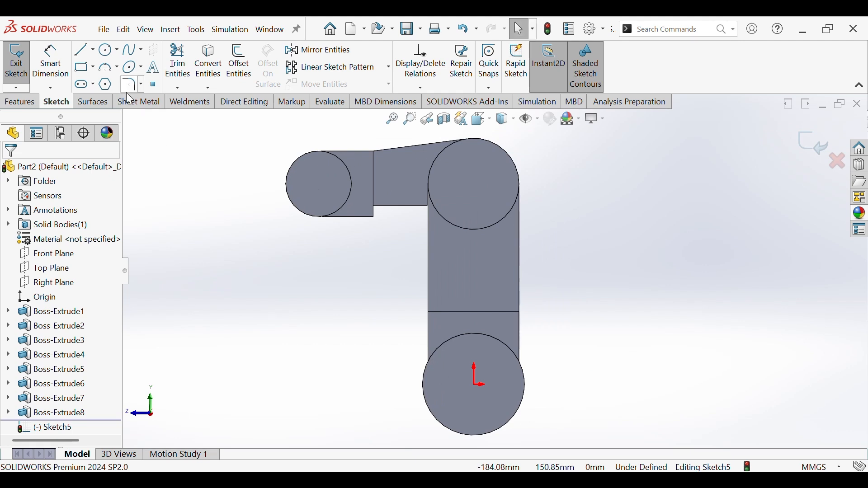
pyautogui.click(108, 55)
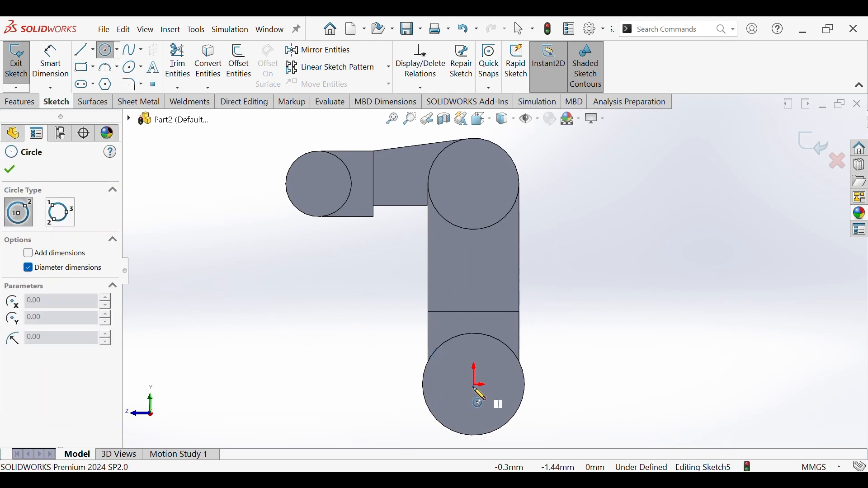
pyautogui.moveTo(475, 385)
pyautogui.mouseDown()
pyautogui.moveTo(504, 357)
pyautogui.moveTo(496, 359)
pyautogui.mouseUp()
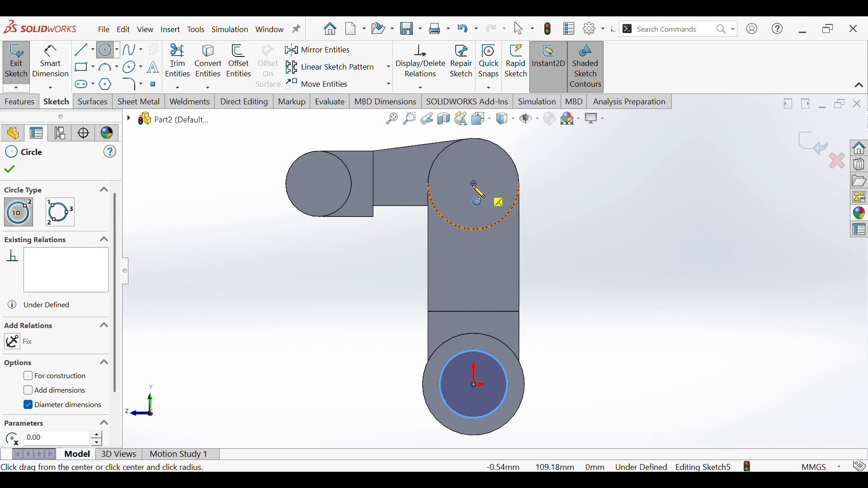
pyautogui.moveTo(474, 185); pyautogui.dragTo(496, 168)
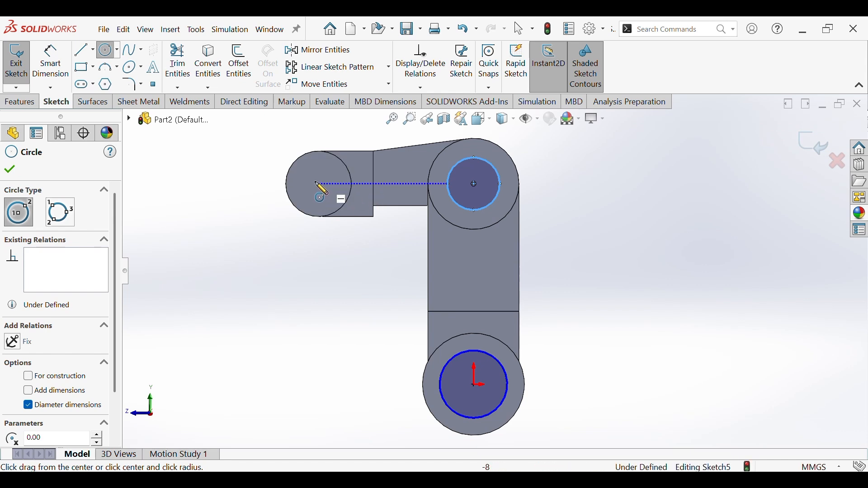
pyautogui.moveTo(319, 184); pyautogui.dragTo(341, 184)
pyautogui.press('Escape')
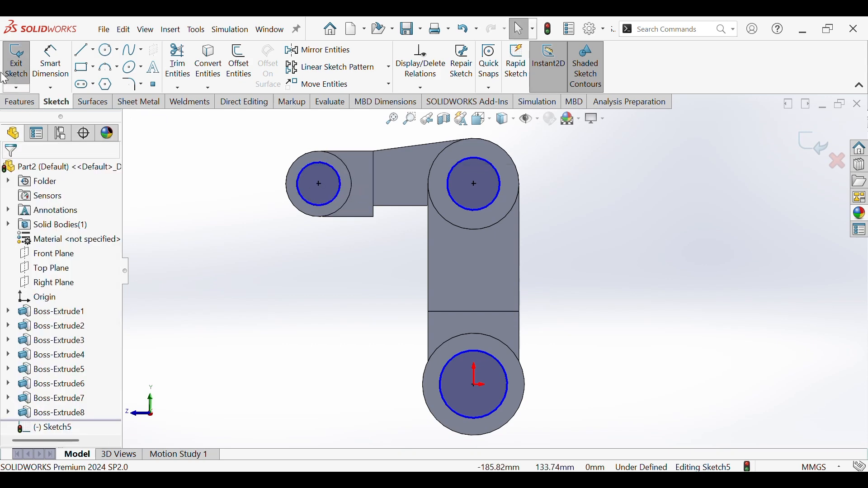
# Dimension the circle on the lower cylinder to a diameter of 32 mm
pyautogui.click(47, 63)
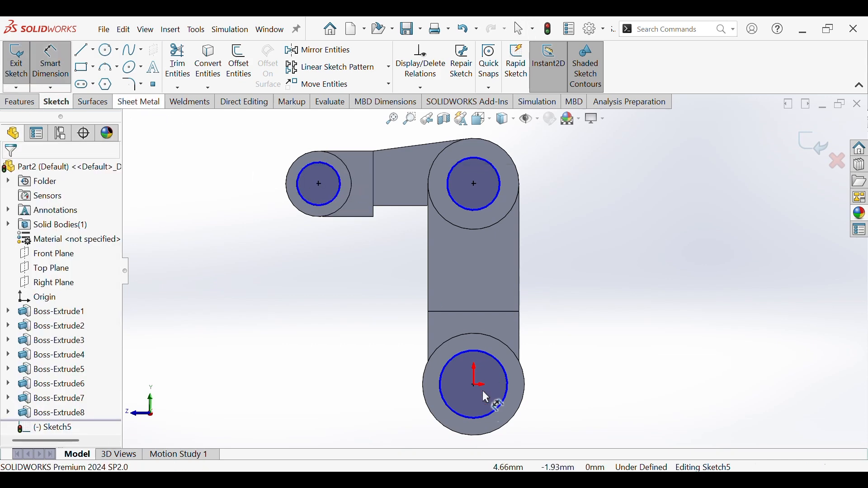
pyautogui.click(492, 416)
pyautogui.click(552, 432)
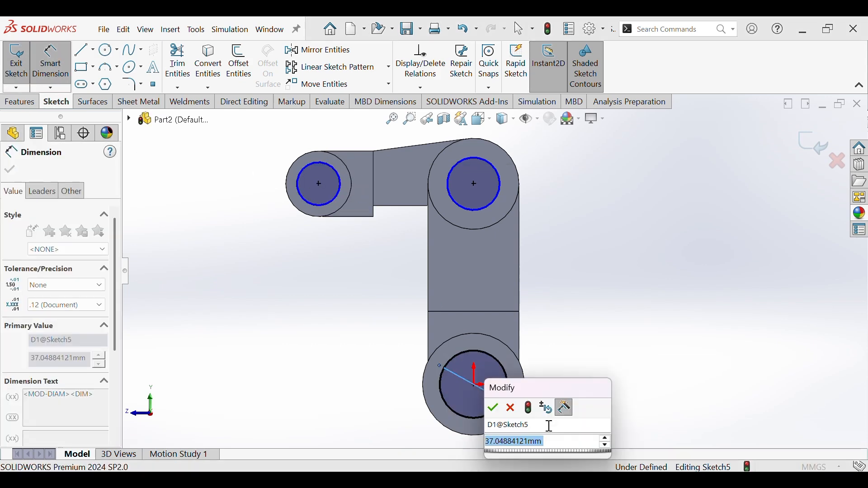
pyautogui.write('32')
pyautogui.press('Return')
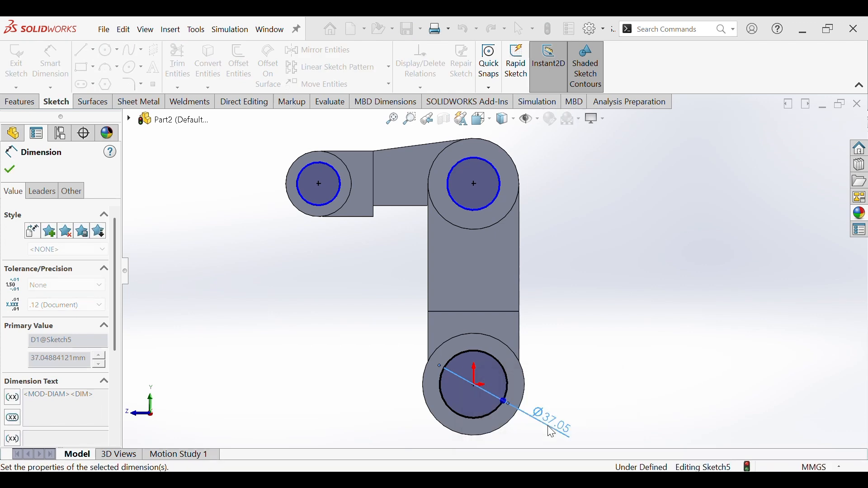
pyautogui.click(611, 331)
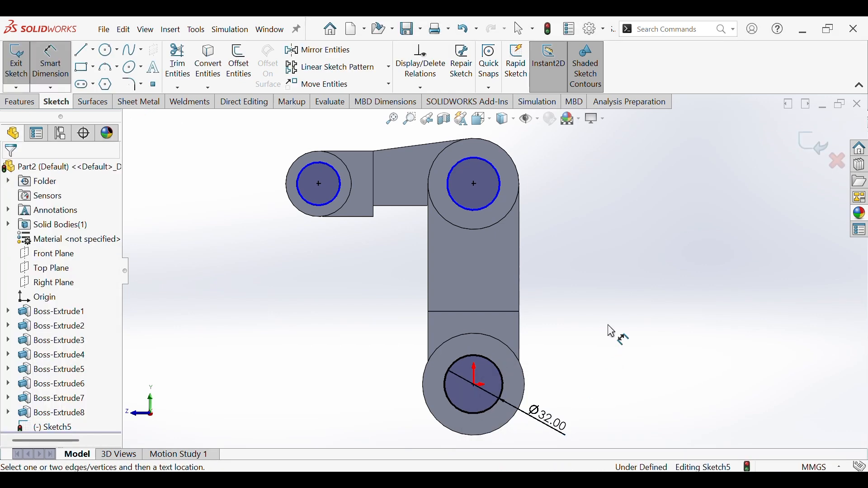
# Dimension the circle on the upper cylinder to a diameter of 25 mm
pyautogui.click(488, 206)
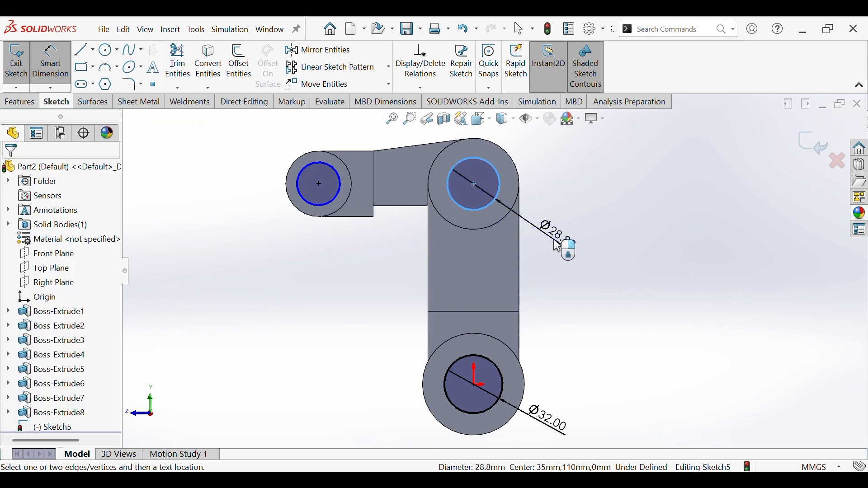
pyautogui.click(557, 246)
pyautogui.write('25')
pyautogui.press('Return')
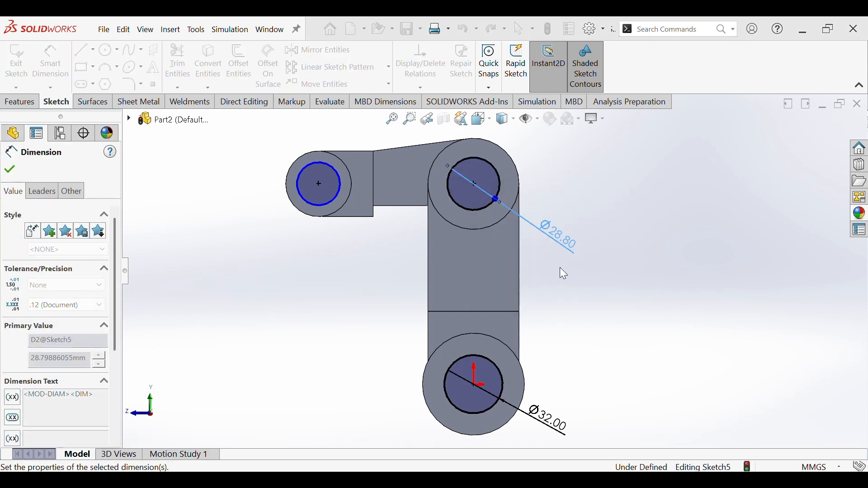
pyautogui.click(569, 289)
# Dimension the circle on the side boss cylinder to a diameter of 15 mm
pyautogui.click(327, 205)
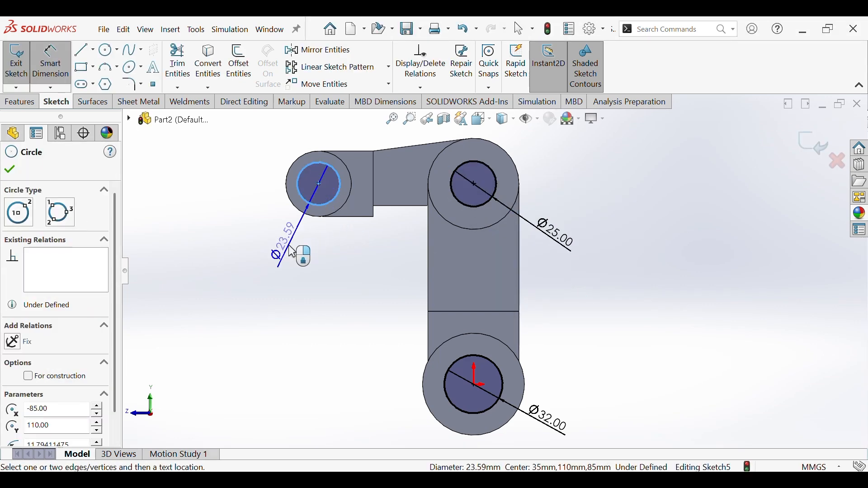
pyautogui.click(292, 251)
pyautogui.write('15')
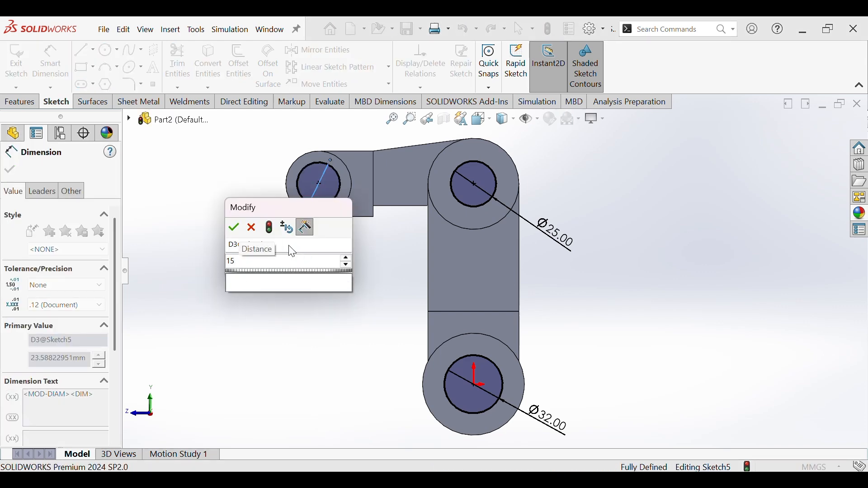
pyautogui.press('Return')
pyautogui.click(300, 348)
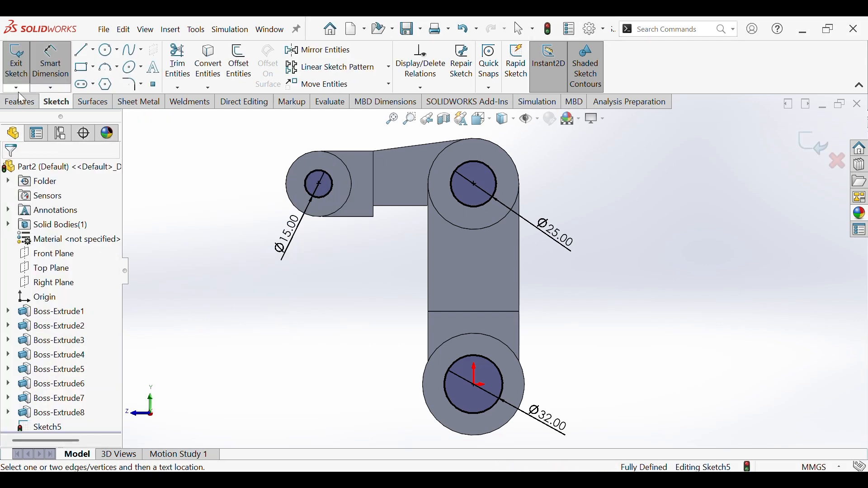
# Cut the three circles Through All to make the bores in the lower, upper and side cylinders
pyautogui.click(19, 107)
pyautogui.click(192, 63)
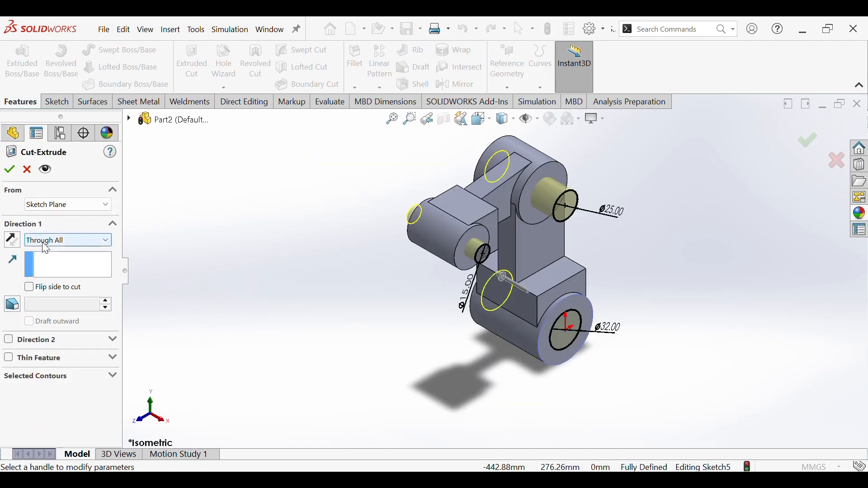
pyautogui.click(10, 171)
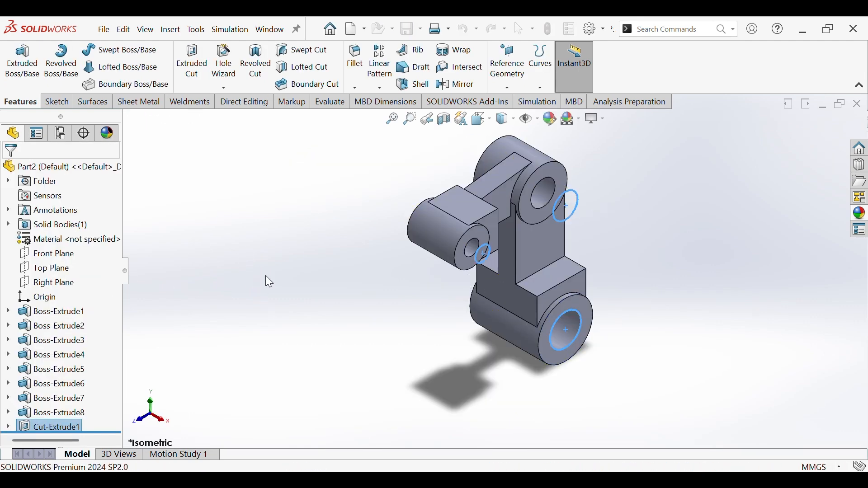
# Create a reference plane at a 0 mm offset from the flat top face of the side boss
pyautogui.moveTo(272, 276); pyautogui.dragTo(559, 317, button='middle')
pyautogui.hotkey('ctrl', '7')
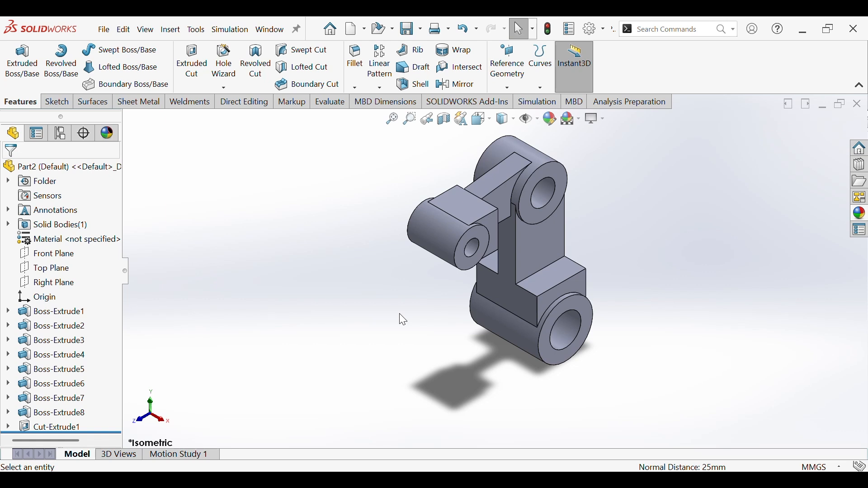
pyautogui.keyDown('ctrl'); pyautogui.moveTo(383, 351); pyautogui.dragTo(367, 368, button='middle'); pyautogui.keyUp('ctrl')
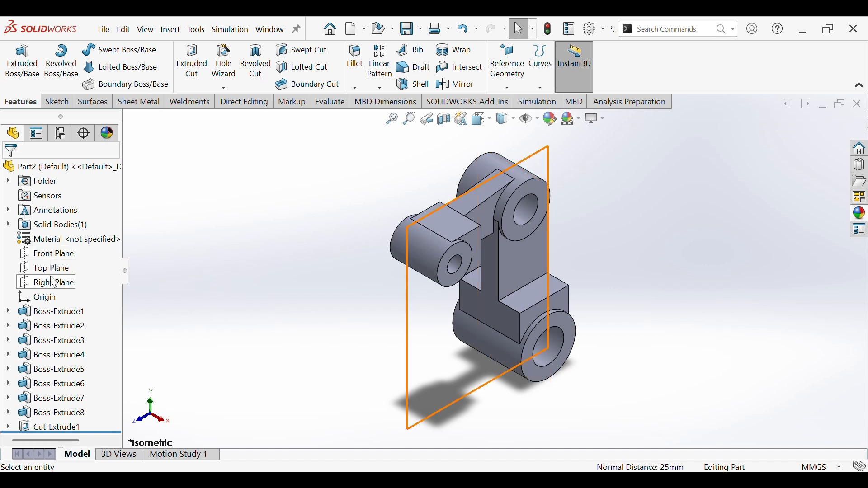
pyautogui.click(505, 77)
pyautogui.click(509, 103)
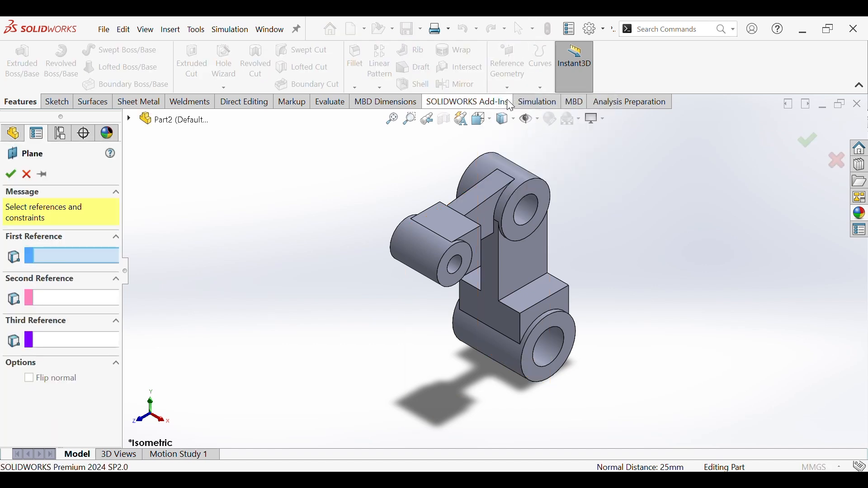
pyautogui.click(442, 218)
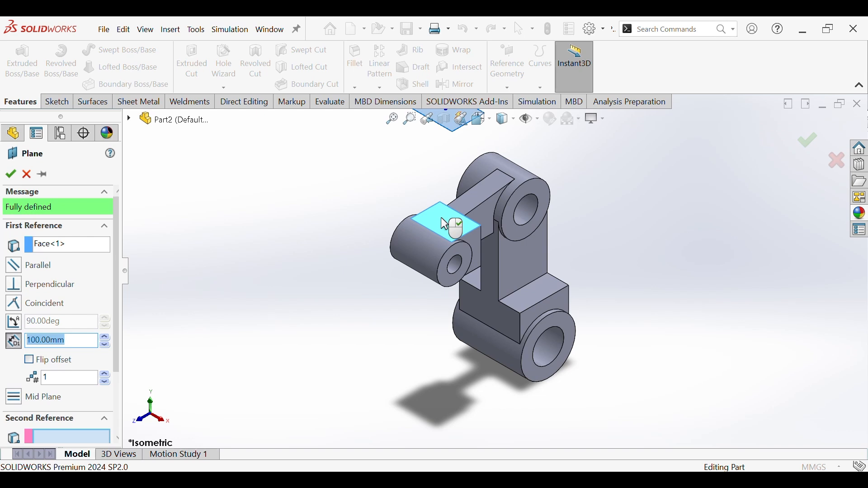
pyautogui.write('0')
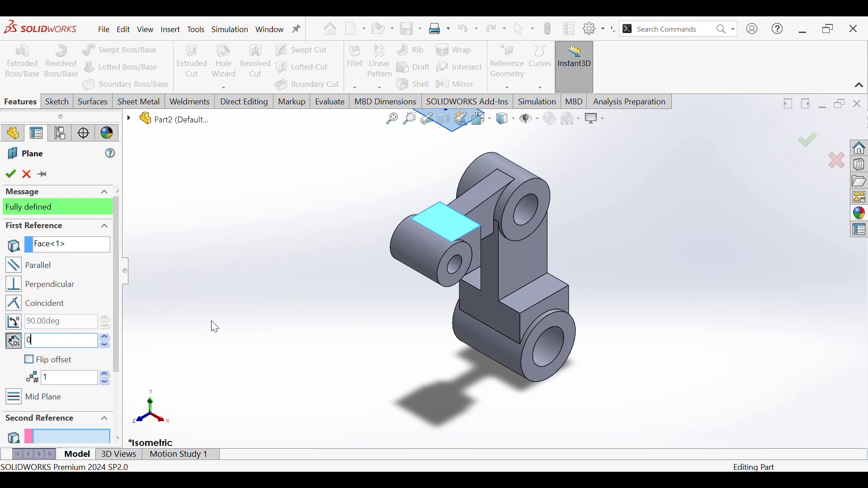
pyautogui.press('Return')
pyautogui.click(11, 175)
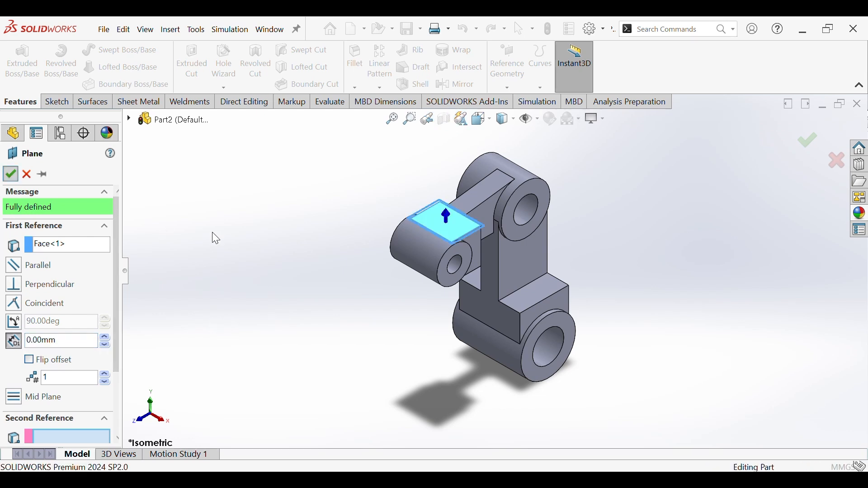
# Start a sketch on the new plane and draw a corner rectangle from within the boss's flat top face to beyond the side cylinder's outer edge
pyautogui.scroll(-3, 428, 211)
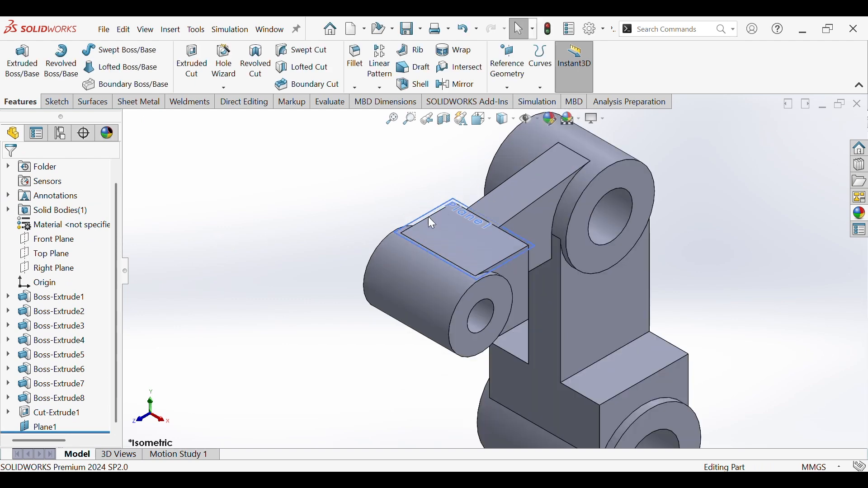
pyautogui.click(425, 214)
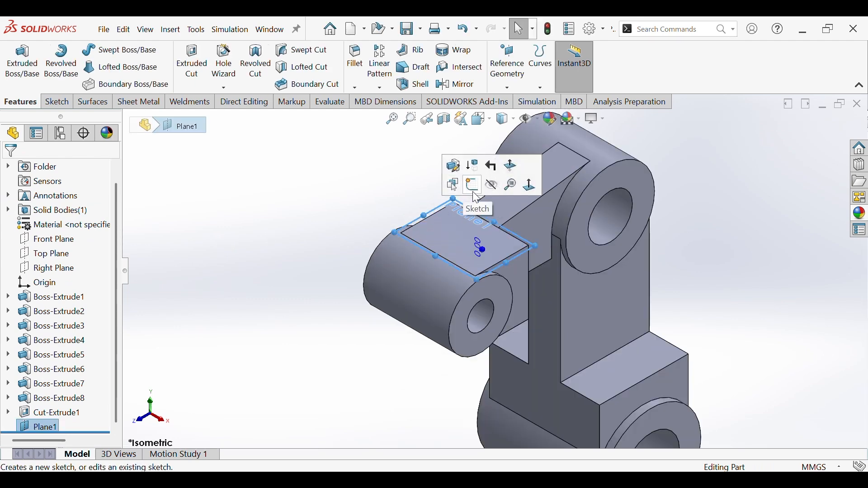
pyautogui.click(476, 198)
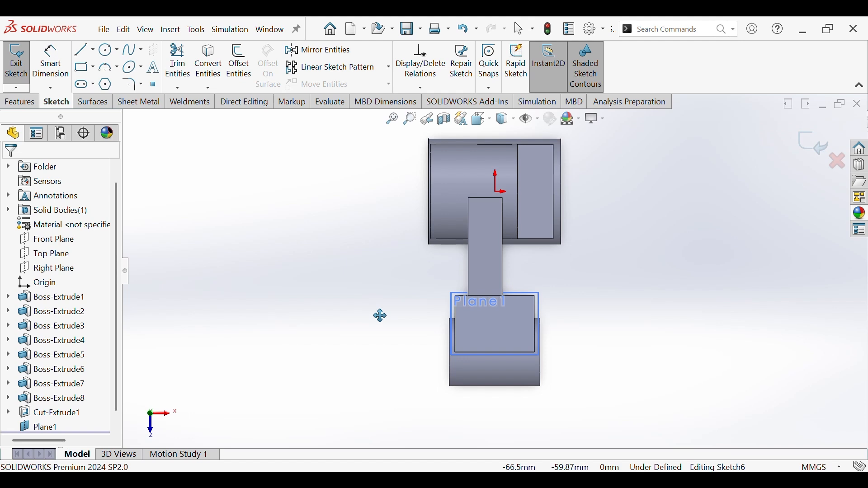
pyautogui.click(86, 69)
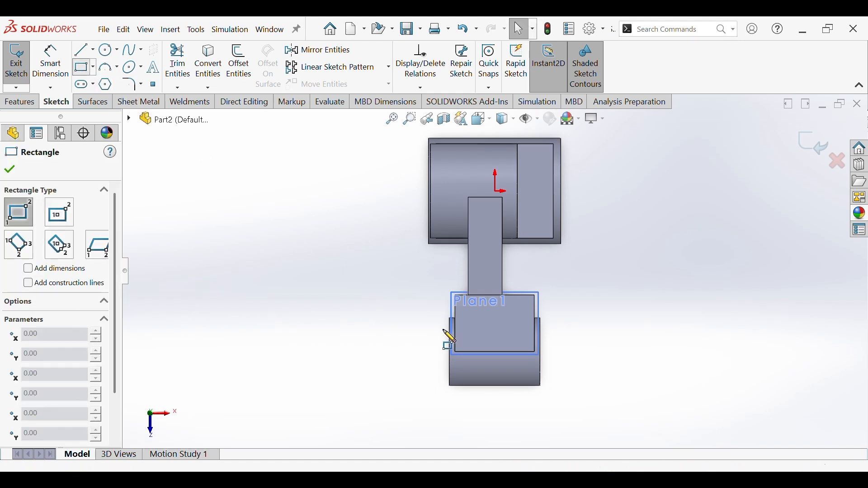
pyautogui.click(475, 336)
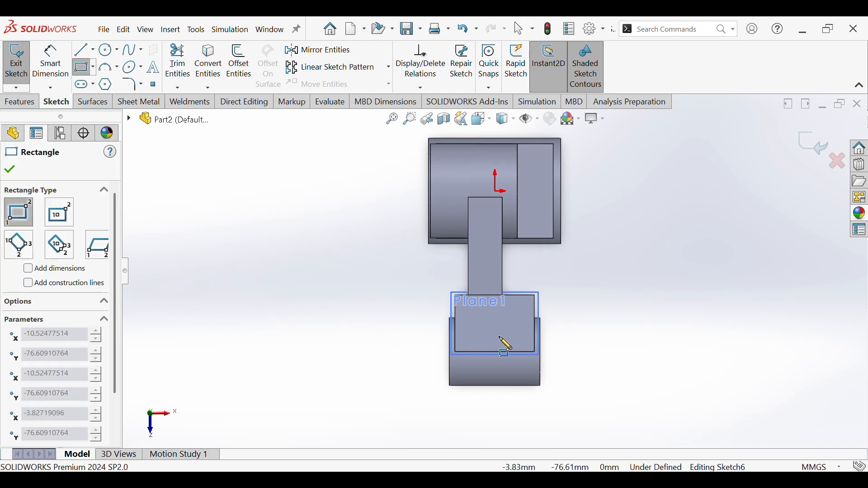
pyautogui.click(510, 398)
pyautogui.rightClick(510, 398)
pyautogui.click(537, 378)
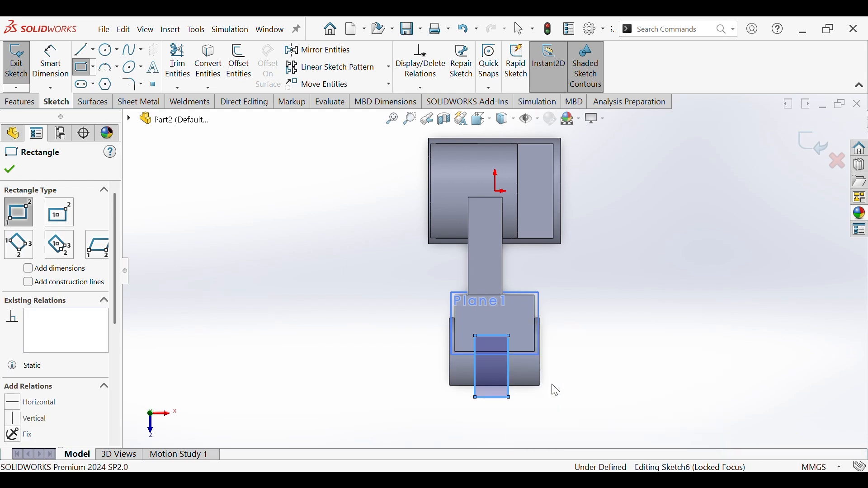
# Draw a vertical centerline from the midpoint of the flat top face's outer edge towards the inside of the face
pyautogui.scroll(-3, 540, 370)
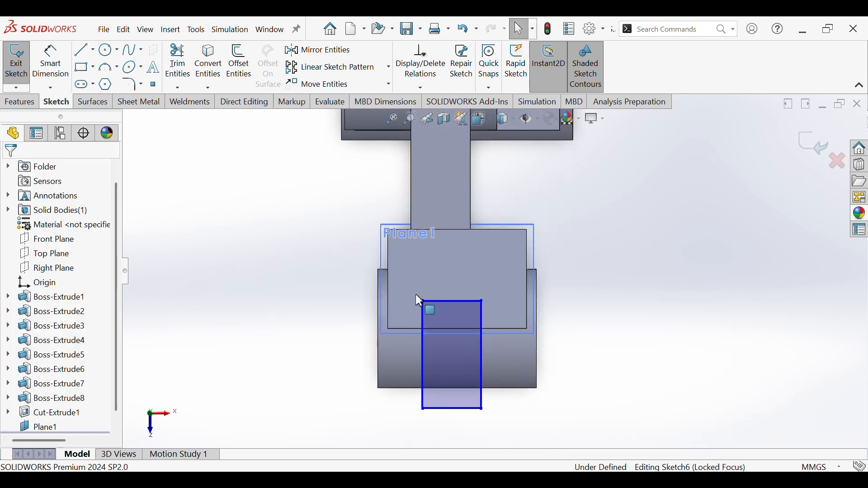
pyautogui.click(93, 50)
pyautogui.click(95, 83)
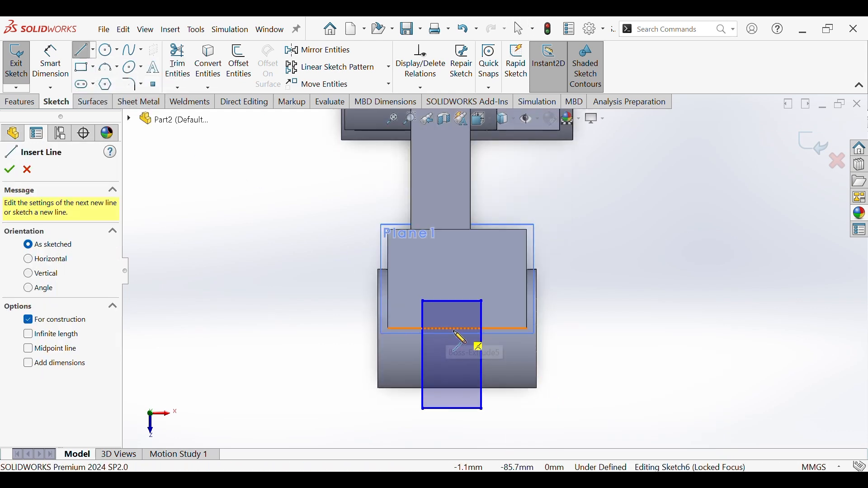
pyautogui.moveTo(458, 329); pyautogui.dragTo(458, 271)
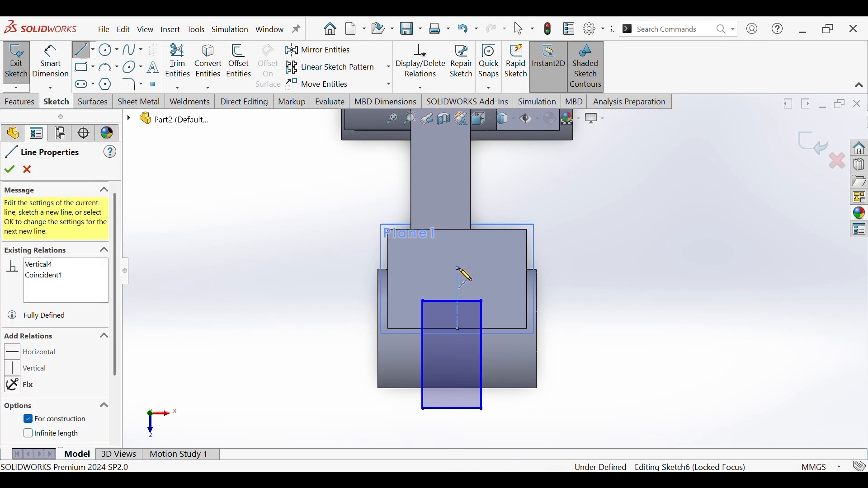
pyautogui.press('Escape')
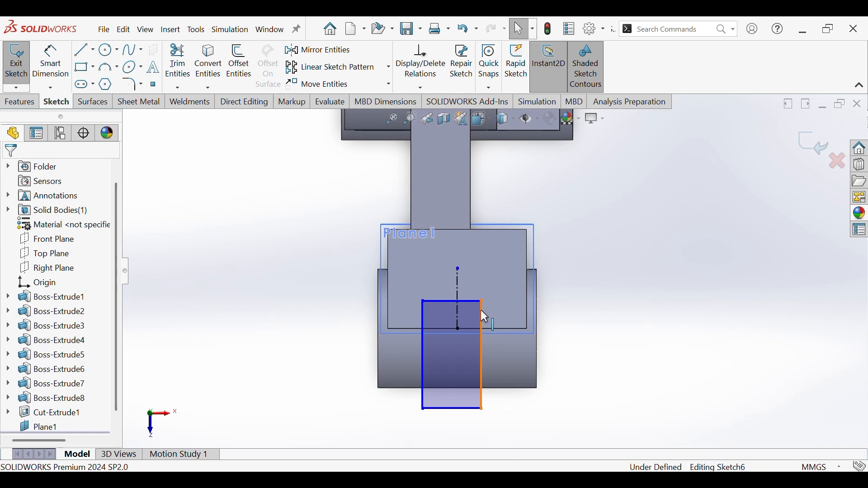
# Make the rectangle's two long sides symmetric about the vertical centerline
pyautogui.click(460, 310)
pyautogui.keyDown('ctrl'); pyautogui.click(422, 315); pyautogui.keyUp('ctrl')
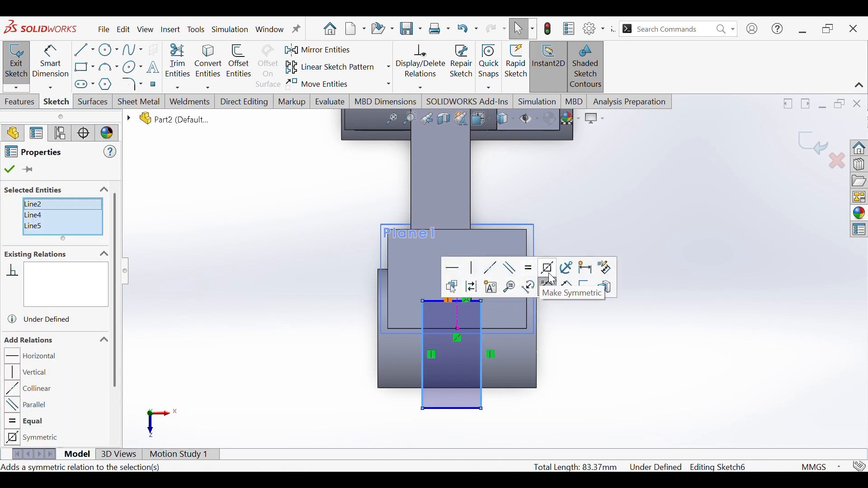
pyautogui.click(548, 269)
# Dimension the distance from the flat top face's inner edge to the rectangle's nearest side as 12 mm
pyautogui.click(66, 70)
pyautogui.click(435, 301)
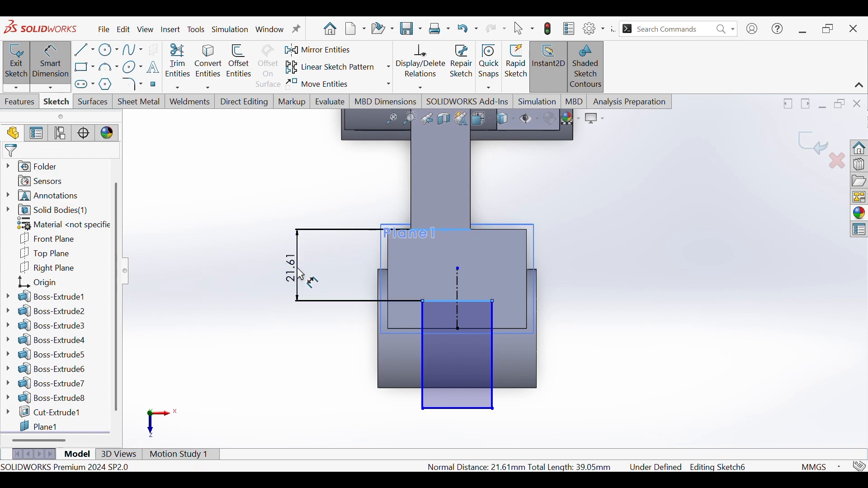
pyautogui.click(303, 280)
pyautogui.write('12')
pyautogui.press('Return')
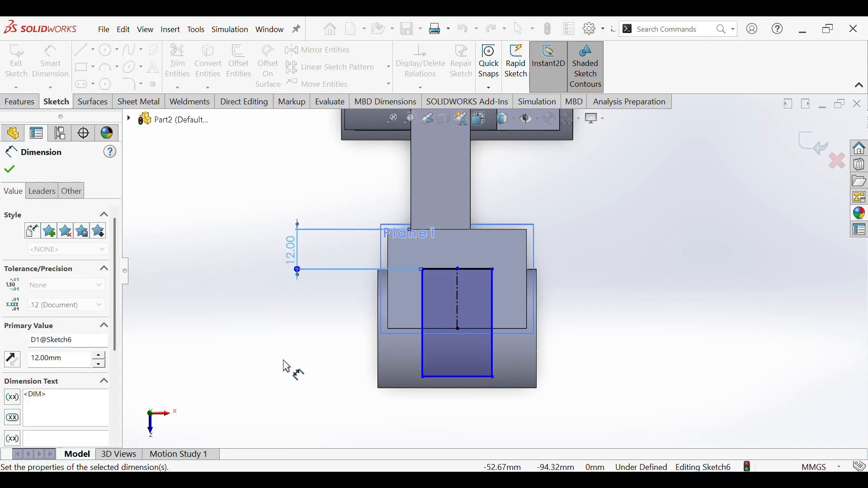
# Dimension the rectangle's width as 18 mm on its inner short side
pyautogui.moveTo(425, 319); pyautogui.dragTo(389, 310)
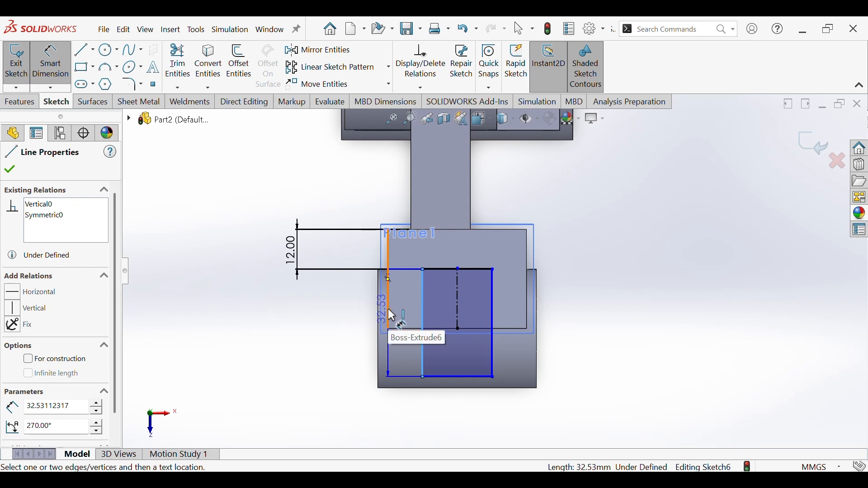
pyautogui.hotkey('ctrl', 'z')
pyautogui.click(455, 271)
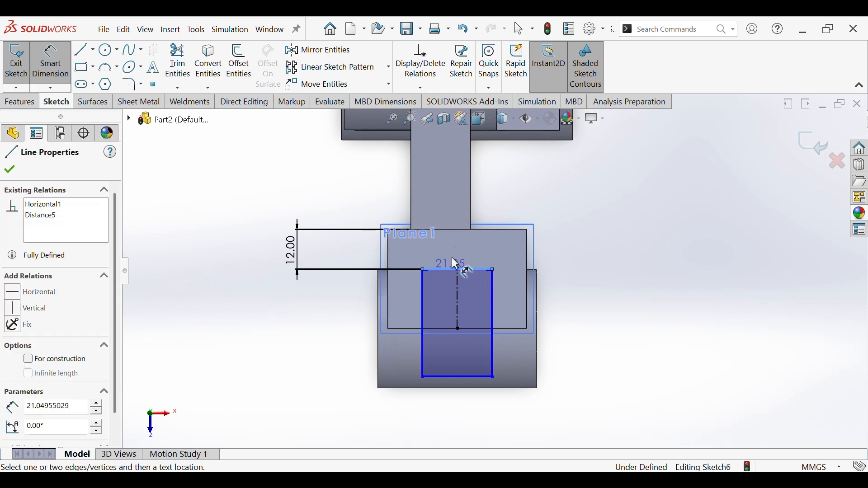
pyautogui.click(452, 254)
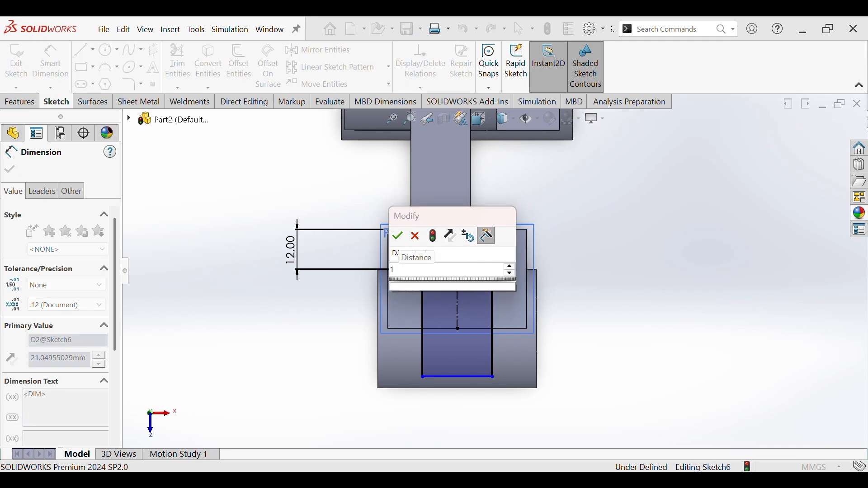
pyautogui.press('Return')
pyautogui.click(271, 313)
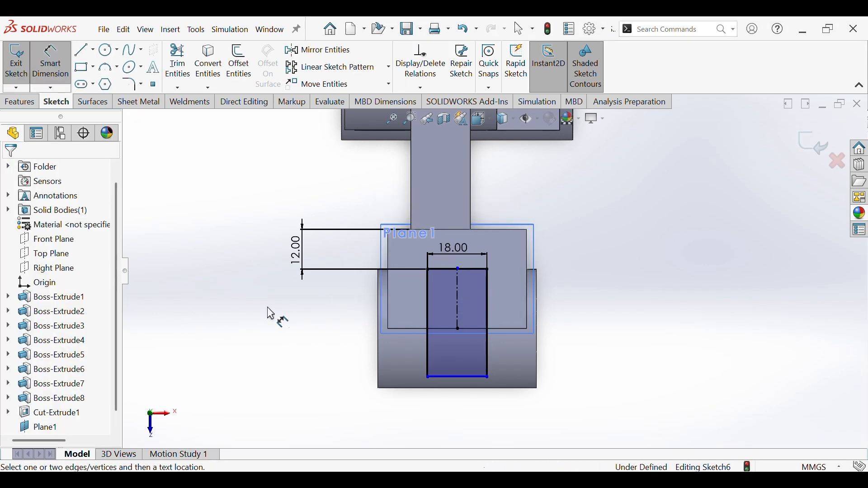
# Stretch the rectangle's outer short side past the side cylinder's outer edge
pyautogui.click(488, 304)
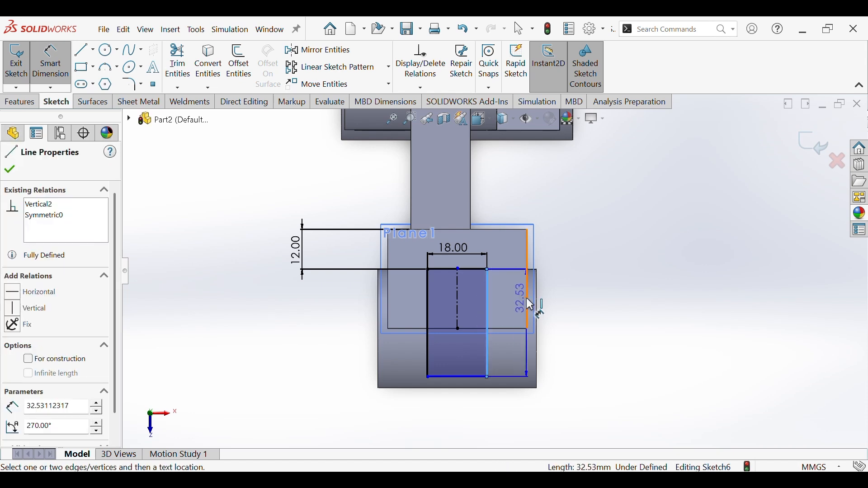
pyautogui.press('Escape')
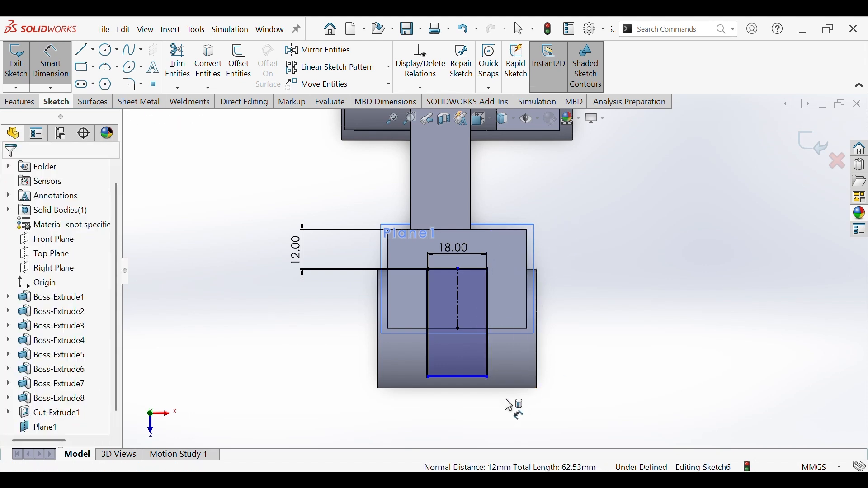
pyautogui.press('Escape')
pyautogui.moveTo(462, 378); pyautogui.dragTo(461, 420)
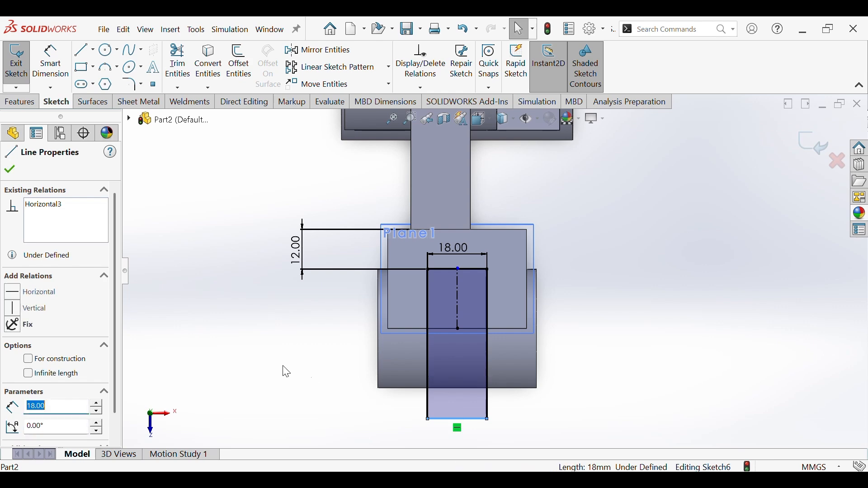
pyautogui.click(230, 351)
# Cut-extrude the rectangle with the Up To Next end condition to slot the side boss and cylinder
pyautogui.click(20, 102)
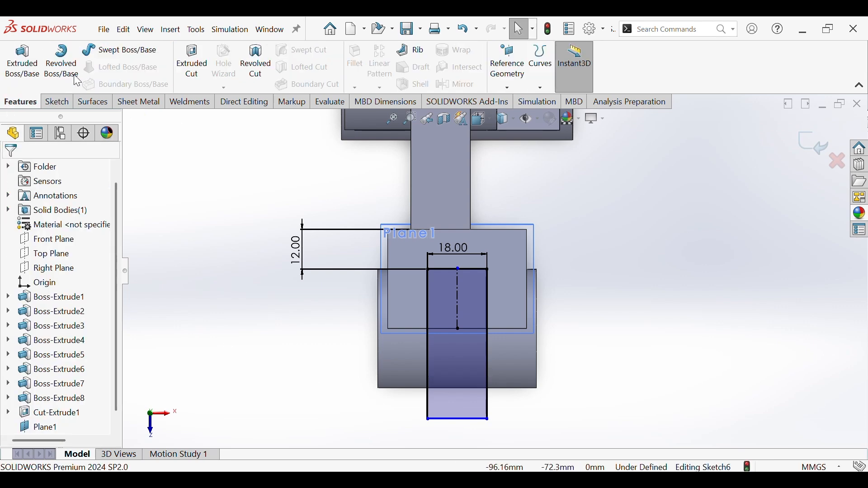
pyautogui.click(181, 64)
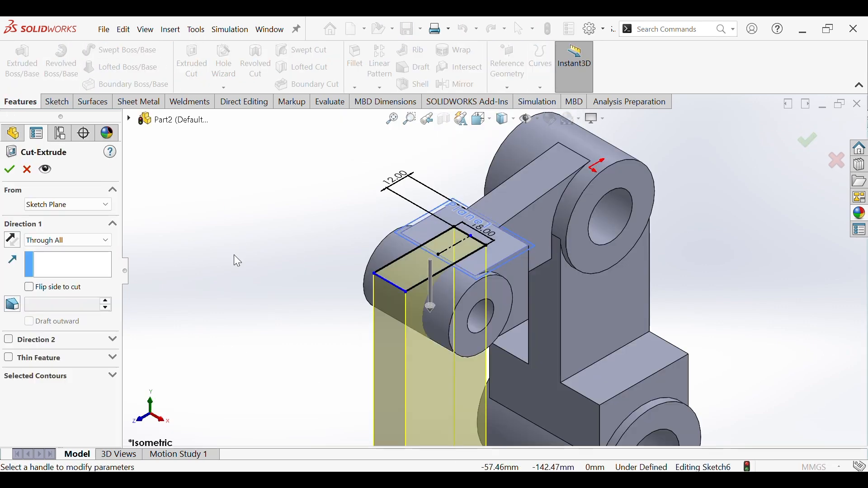
pyautogui.click(81, 243)
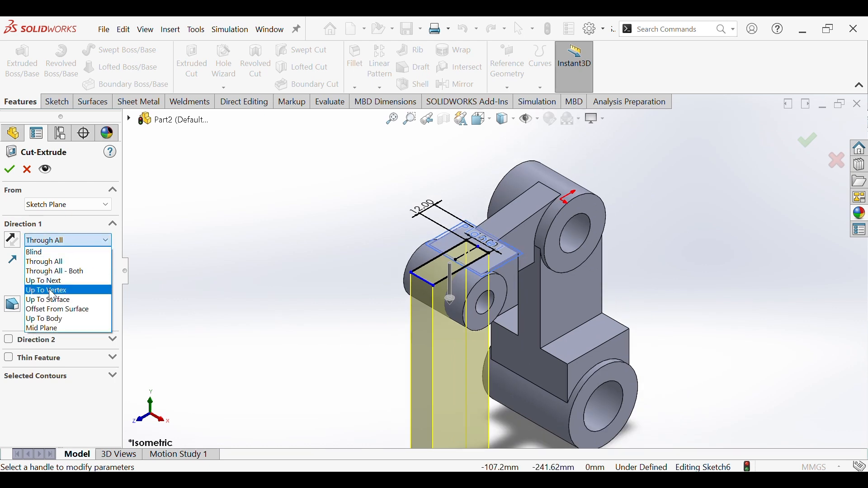
pyautogui.click(50, 279)
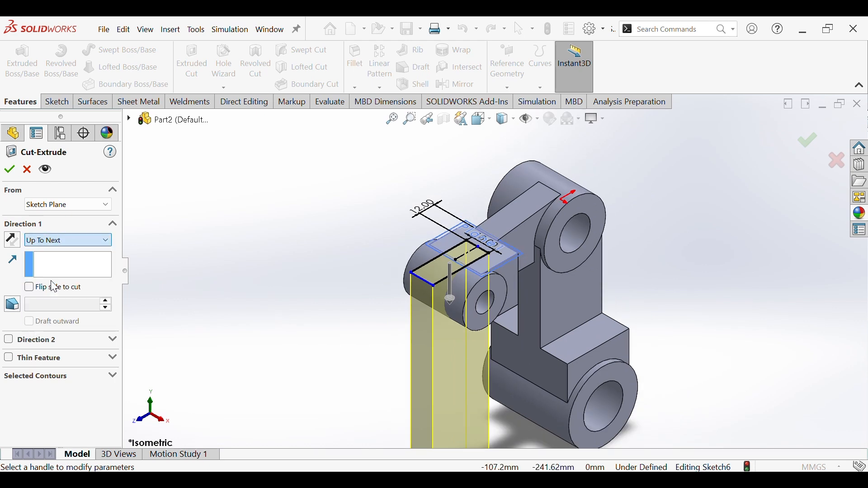
pyautogui.click(10, 170)
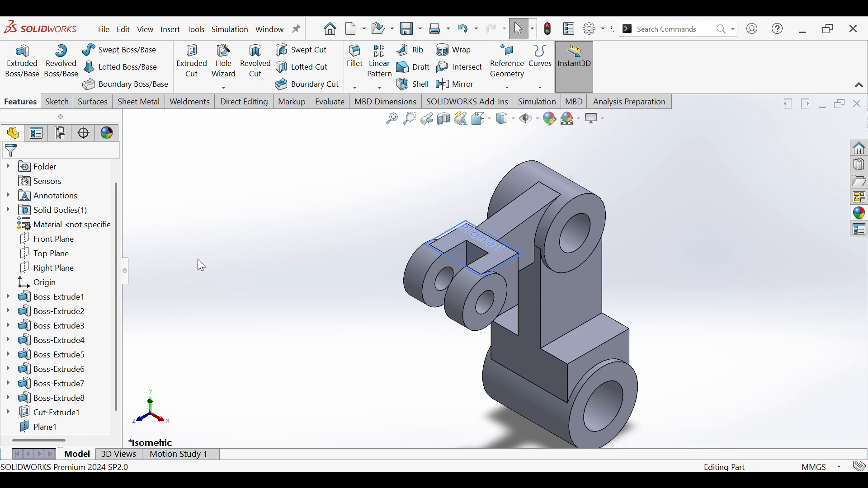
# Hide the reference plane on the side boss's flat face and delete the extra plane Plane2
pyautogui.rightClick(457, 263)
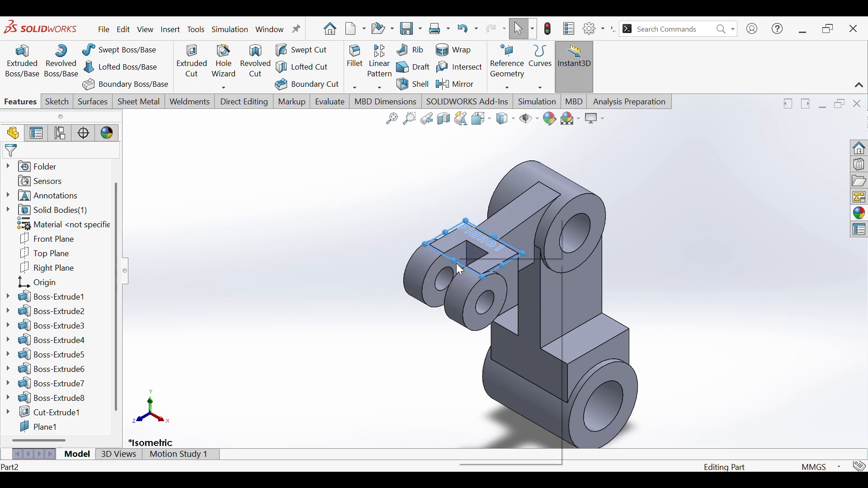
pyautogui.click(505, 252)
pyautogui.moveTo(417, 335); pyautogui.dragTo(444, 360, button='middle')
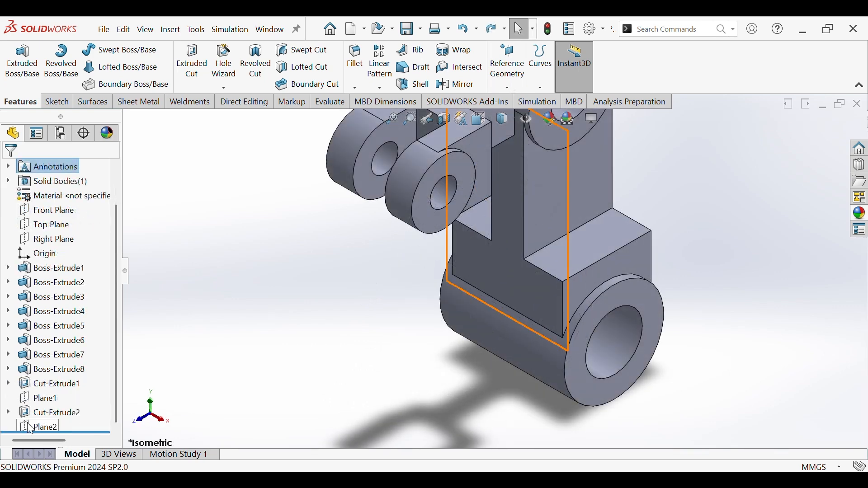
pyautogui.rightClick(30, 428)
pyautogui.click(48, 329)
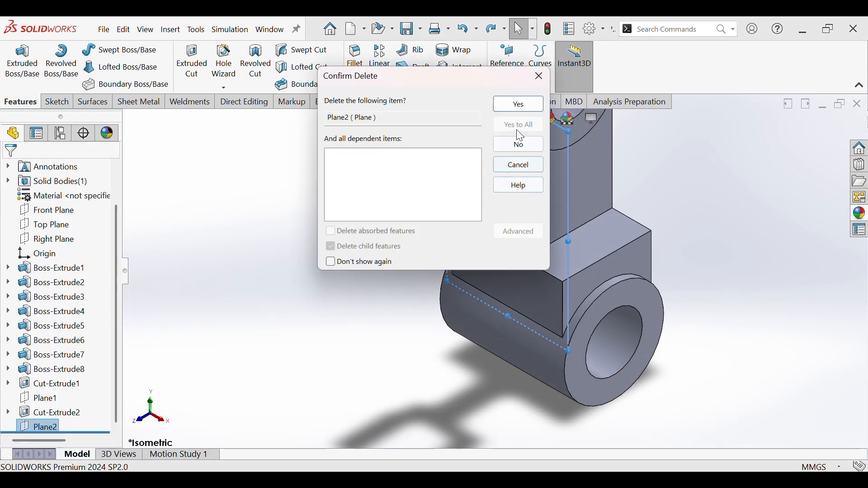
pyautogui.click(519, 105)
pyautogui.scroll(3, 374, 289)
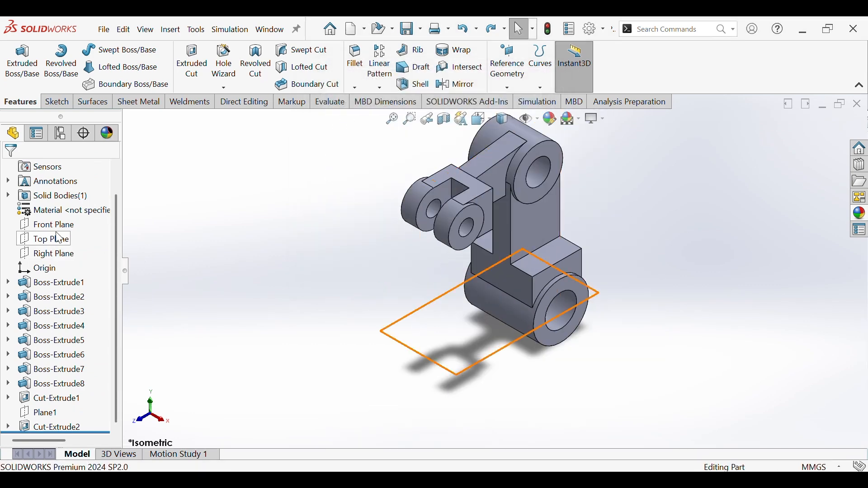
# Start a sketch on the Front Plane and draw a corner rectangle about 60 mm tall from within the lower block to below the lower cylinder
pyautogui.click(57, 229)
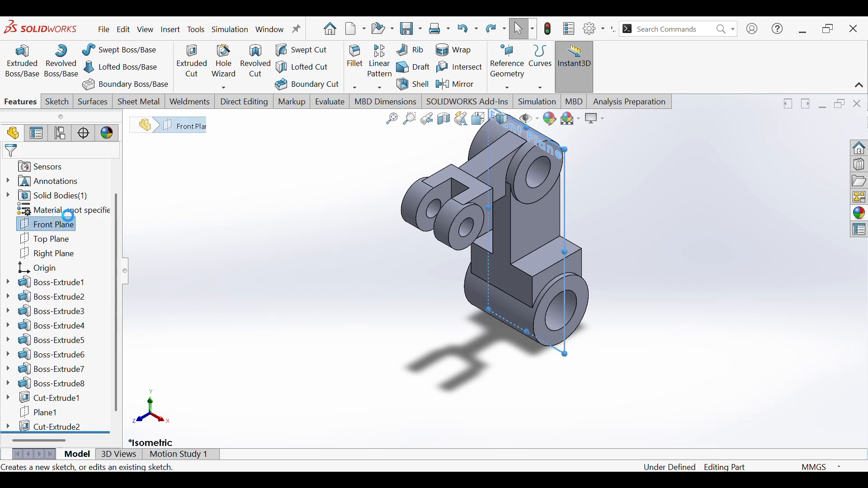
pyautogui.click(145, 125)
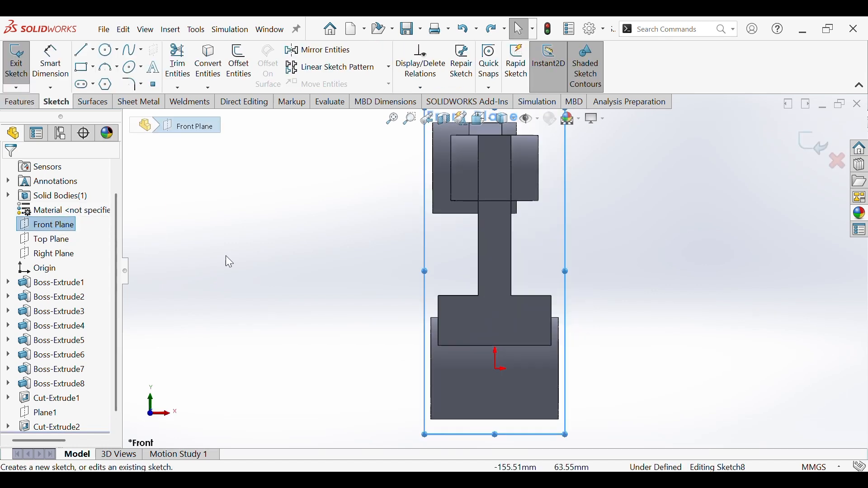
pyautogui.click(85, 69)
pyautogui.click(467, 325)
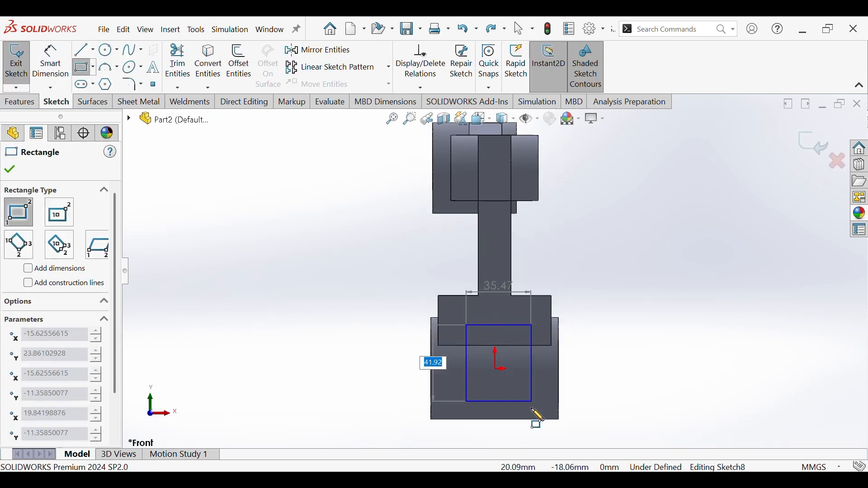
pyautogui.click(538, 434)
pyautogui.rightClick(543, 440)
pyautogui.click(563, 378)
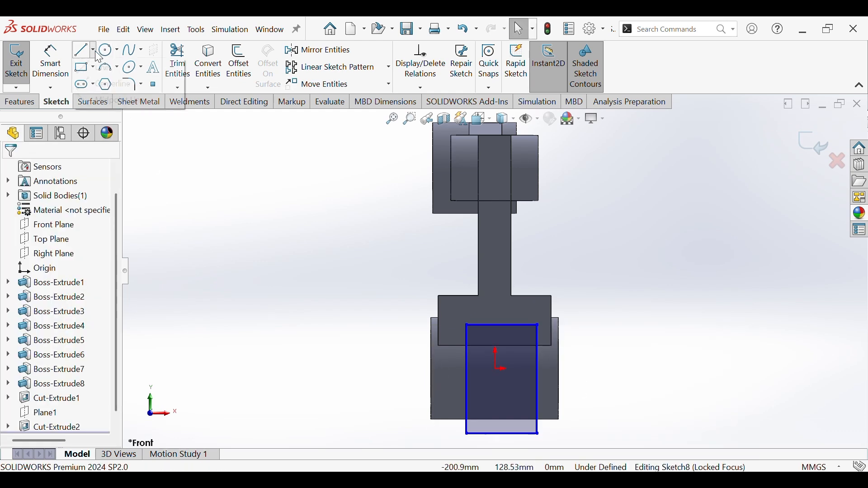
# Draw a vertical centerline from the origin up past the top edge of the lower block
pyautogui.click(83, 49)
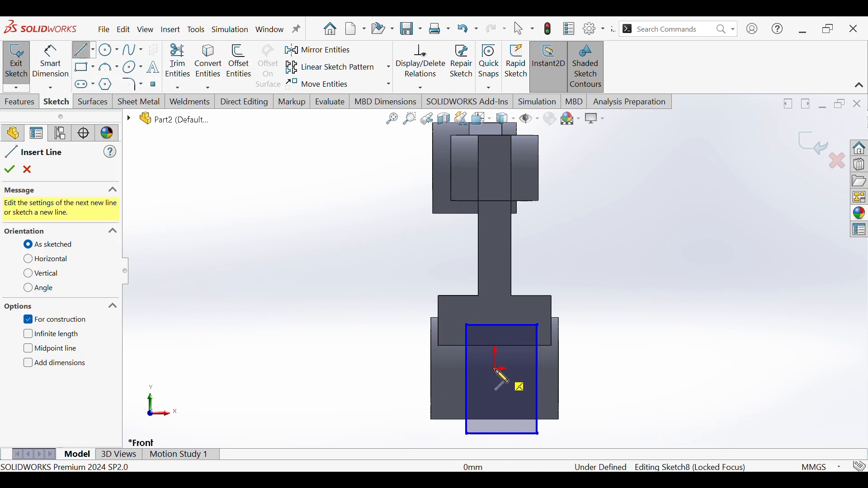
pyautogui.click(495, 368)
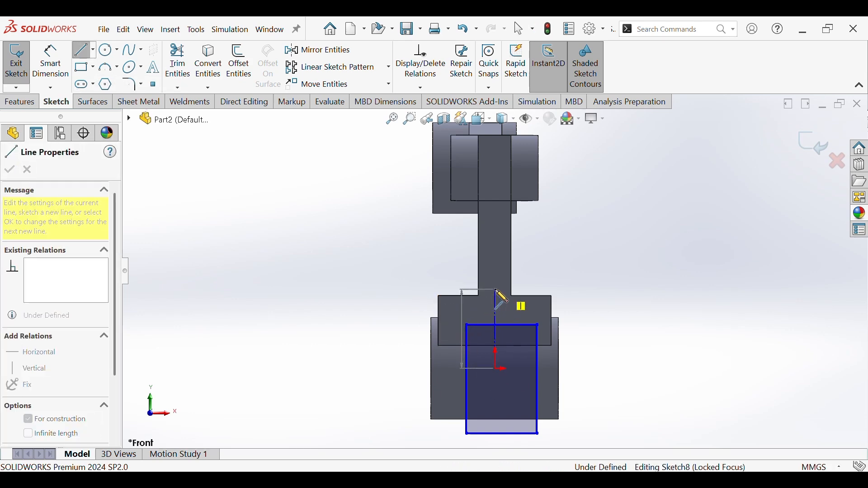
pyautogui.click(496, 289)
pyautogui.press('Escape')
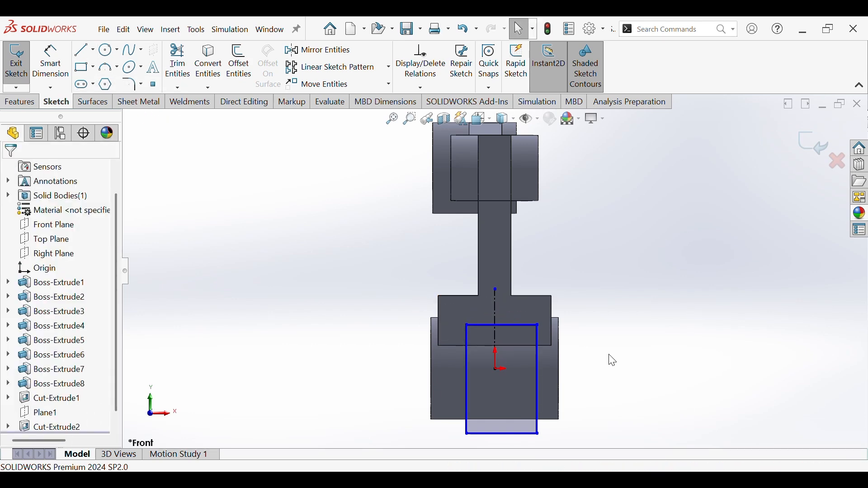
# Make the vertical sides of the lower rectangle symmetric about the centerline through the origin
pyautogui.click(539, 354)
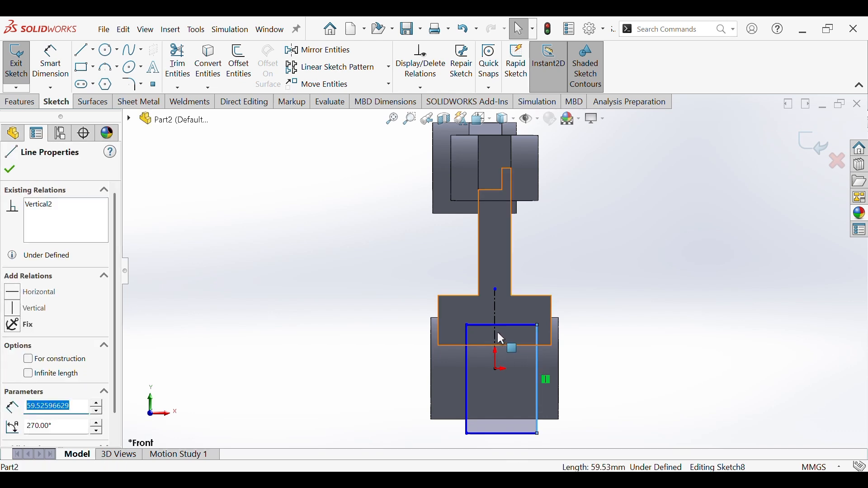
pyautogui.keyDown('ctrl'); pyautogui.click(497, 330); pyautogui.keyUp('ctrl')
pyautogui.keyDown('ctrl'); pyautogui.click(467, 338); pyautogui.keyUp('ctrl')
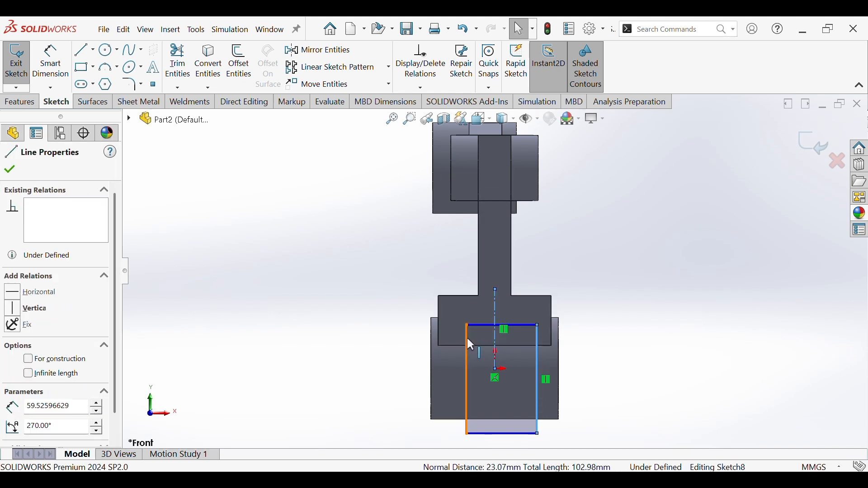
pyautogui.click(591, 291)
pyautogui.click(622, 358)
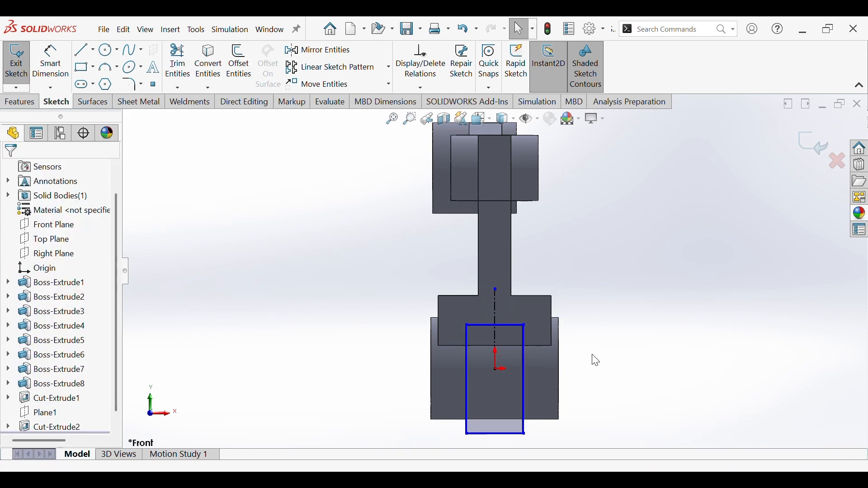
# Dimension the distance from the lower block's top edge to the rectangle's top side as 12 mm
pyautogui.click(66, 71)
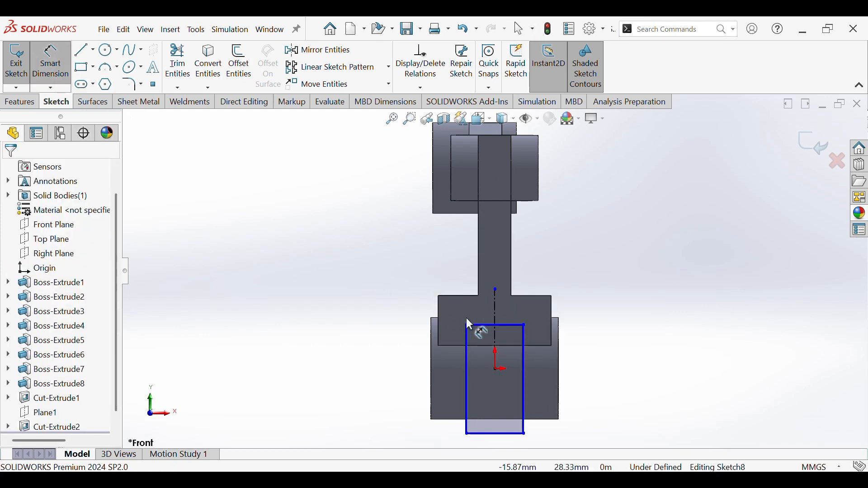
pyautogui.click(478, 324)
pyautogui.click(468, 296)
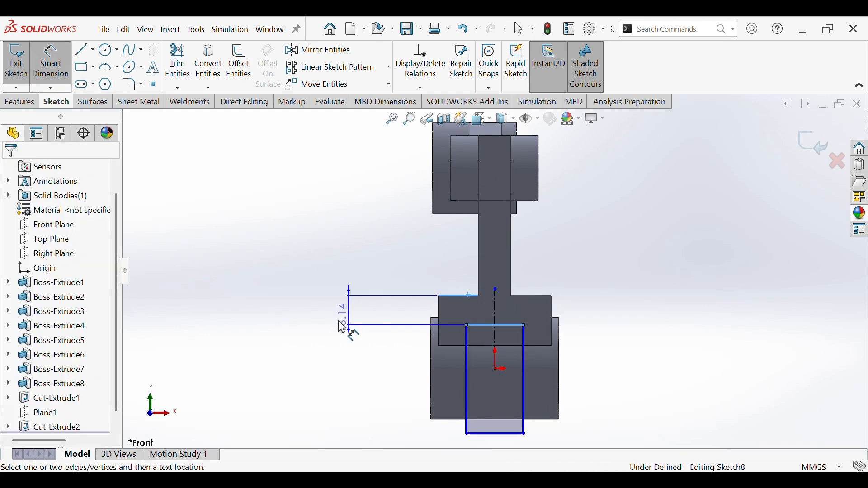
pyautogui.write('2')
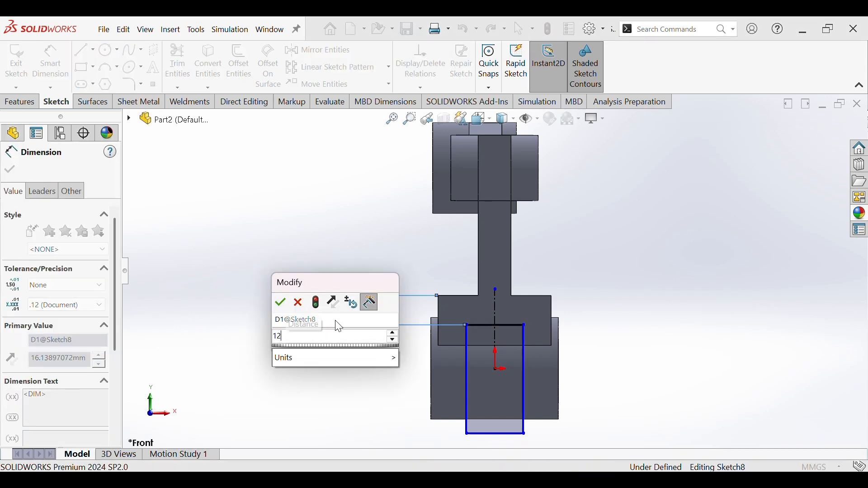
pyautogui.press('Return')
pyautogui.click(678, 381)
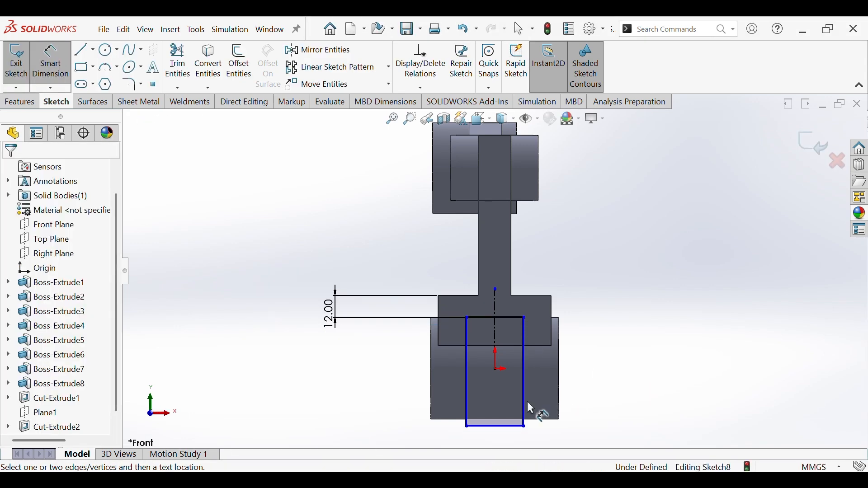
# Dimension the rectangle's width as 34 mm and move its bottom side further below the lower cylinder
pyautogui.click(505, 323)
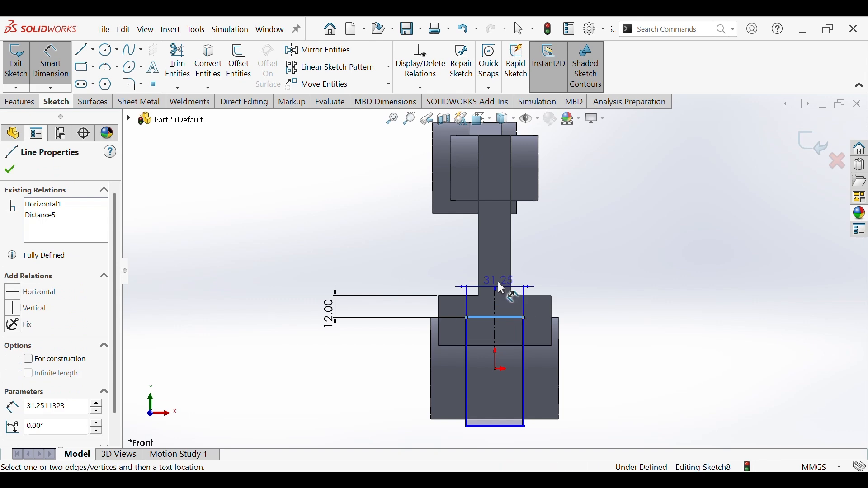
pyautogui.click(502, 287)
pyautogui.write('34')
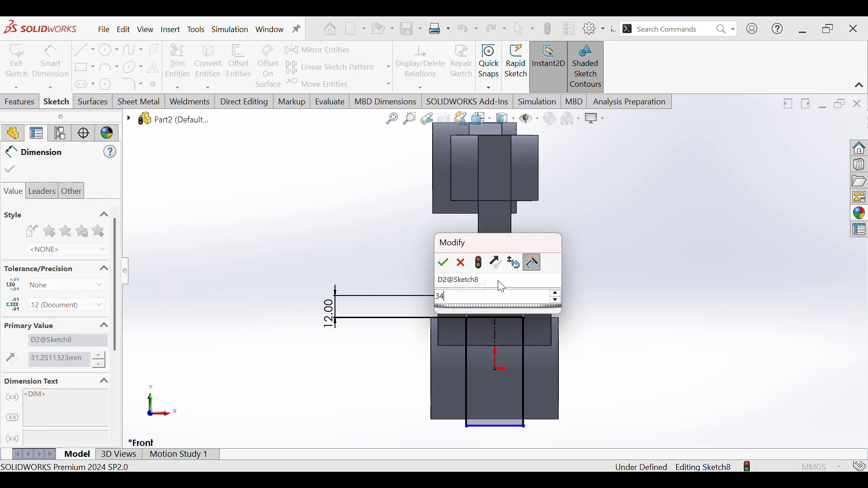
pyautogui.press('Return')
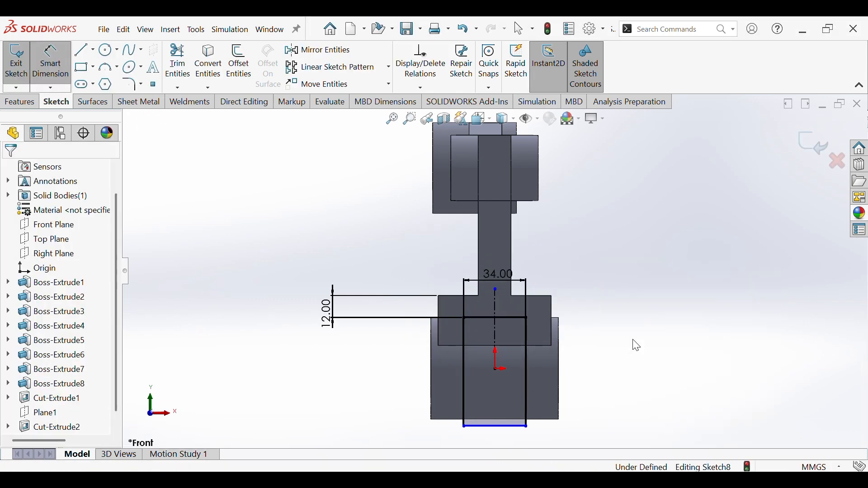
pyautogui.press('Escape')
pyautogui.moveTo(497, 425); pyautogui.dragTo(501, 441)
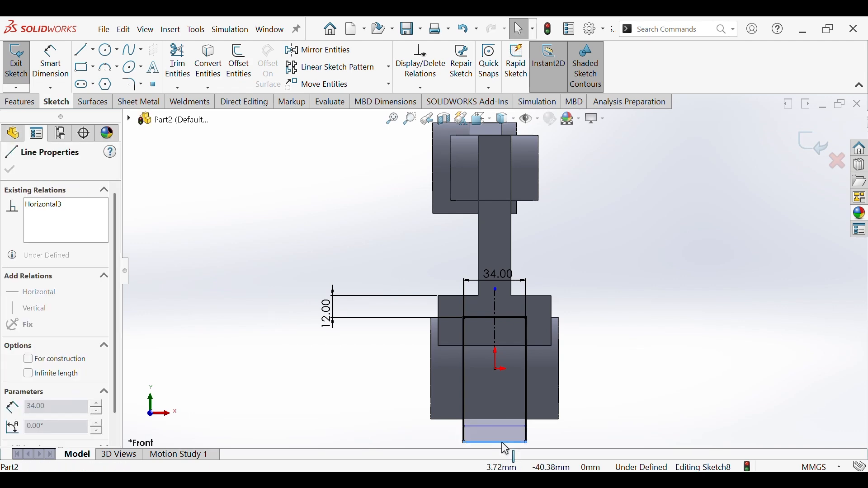
pyautogui.click(342, 398)
# Cut-extrude the 34 mm wide rectangle with Through All - Both to slot the lower block and cylinder
pyautogui.click(19, 104)
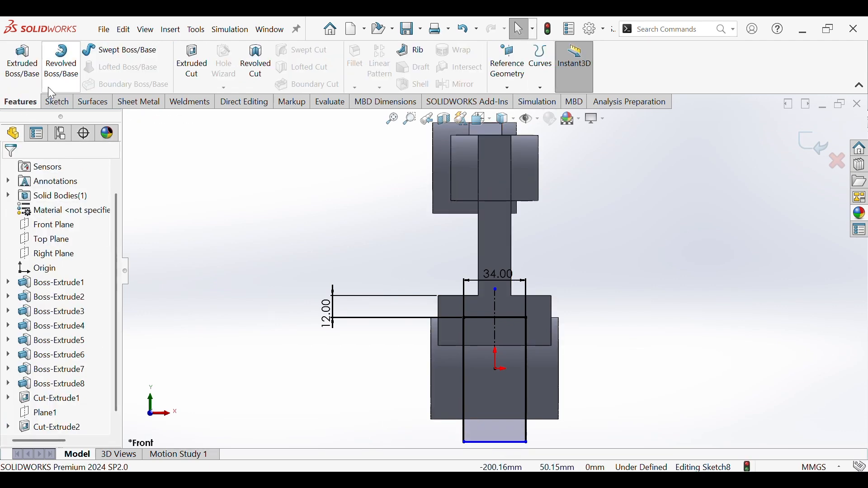
pyautogui.click(192, 61)
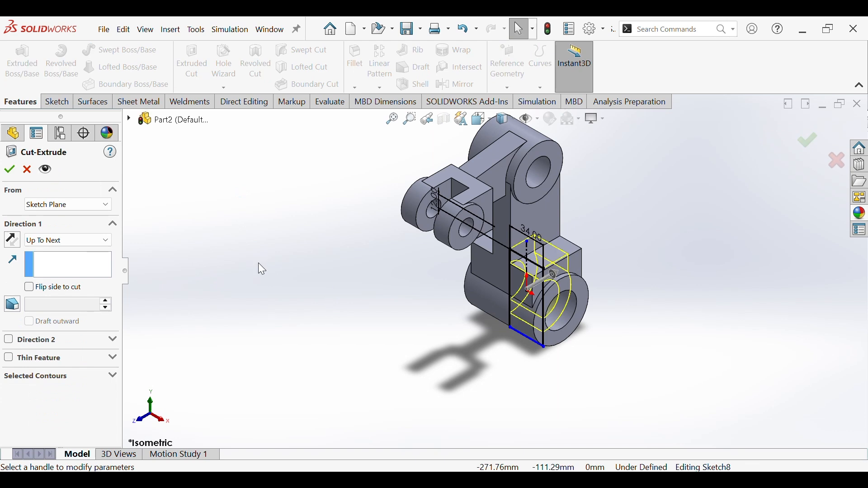
pyautogui.click(65, 239)
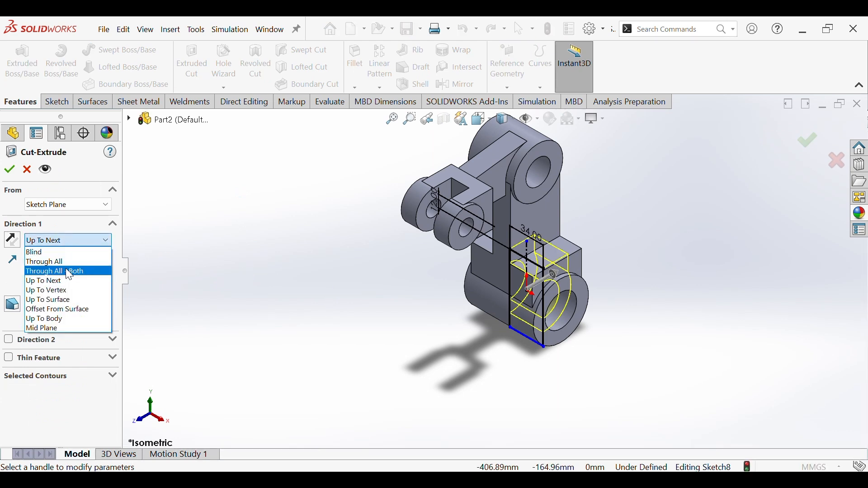
pyautogui.click(67, 269)
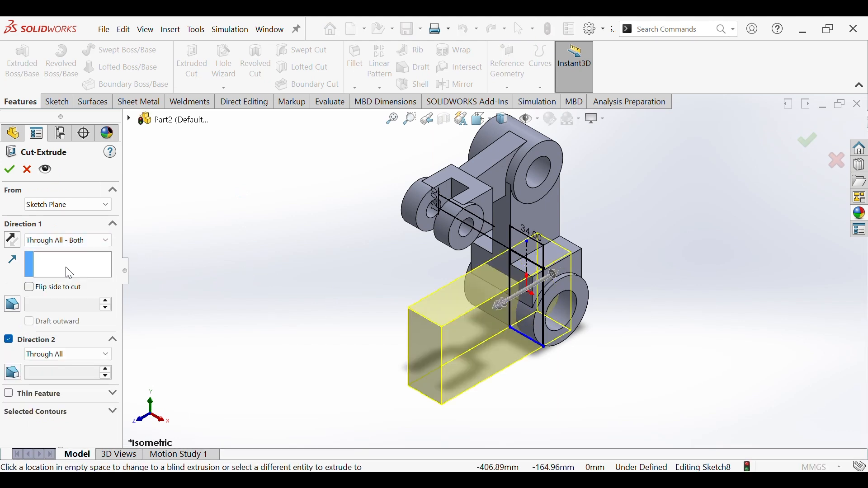
pyautogui.click(66, 244)
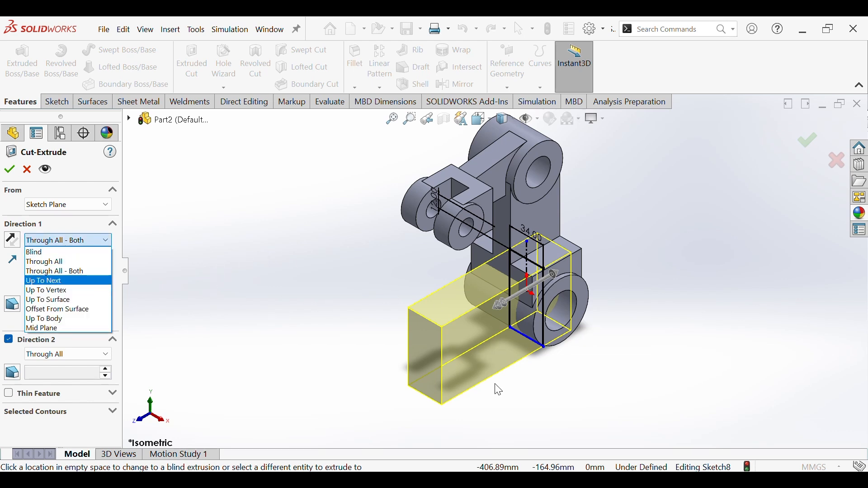
pyautogui.click(64, 271)
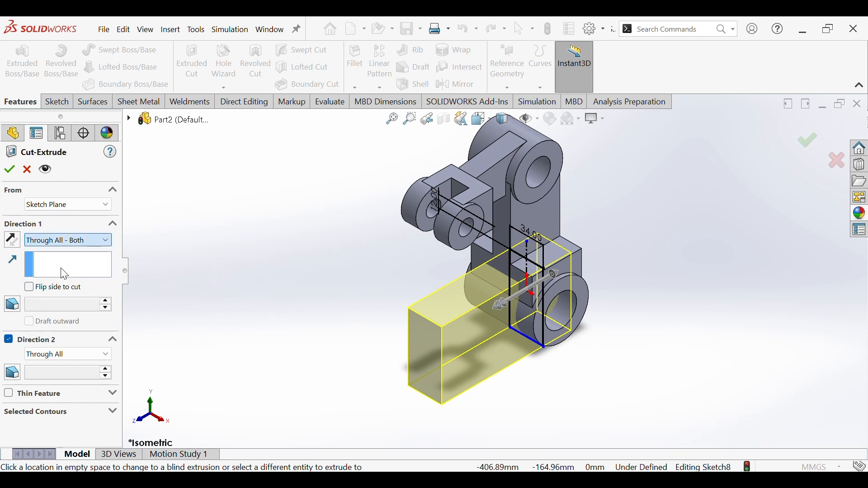
pyautogui.moveTo(487, 352); pyautogui.dragTo(413, 365, button='middle')
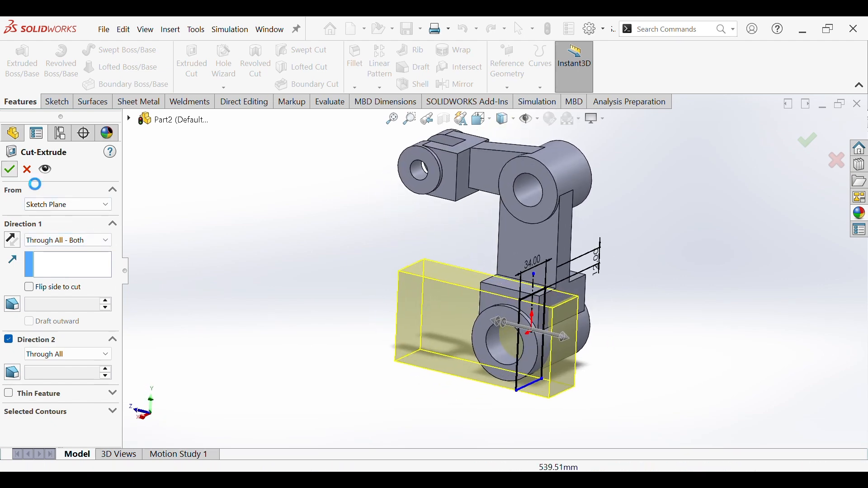
pyautogui.press('Return')
pyautogui.moveTo(443, 341); pyautogui.dragTo(573, 376, button='middle')
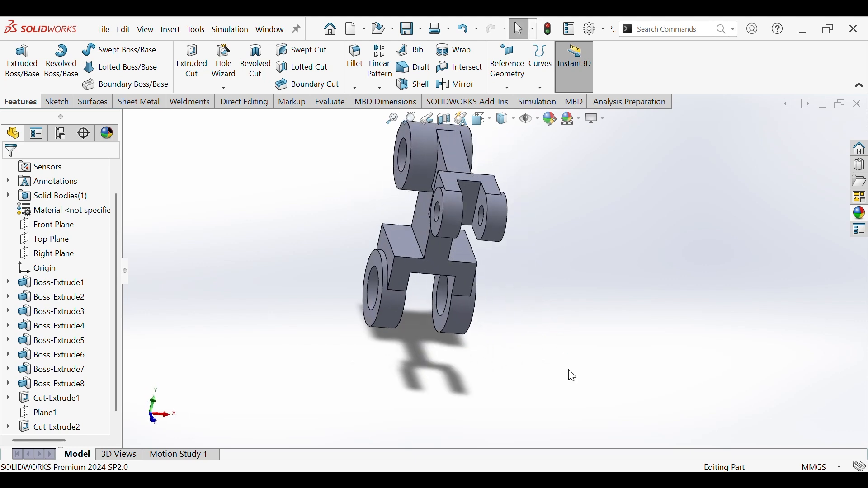
pyautogui.hotkey('ctrl', '7')
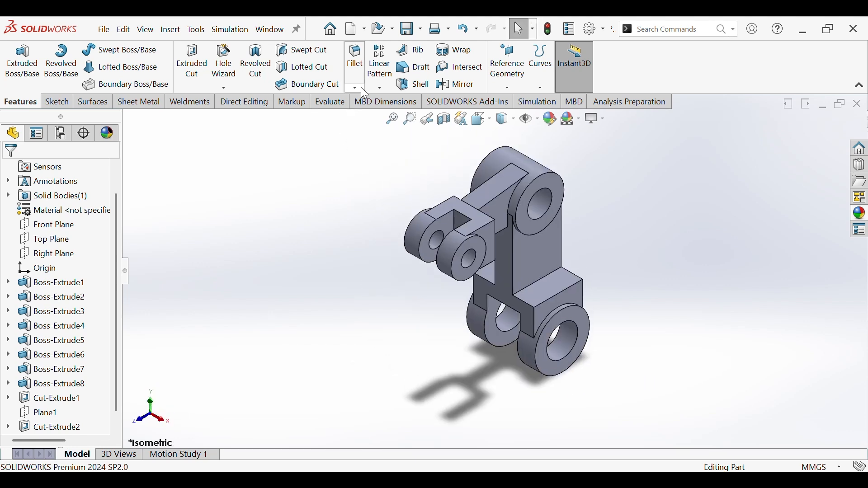
# Change the whole part's appearance colour to RGB 0, 238, 203 for all display states
pyautogui.rightClick(547, 233)
pyautogui.click(667, 169)
pyautogui.click(668, 252)
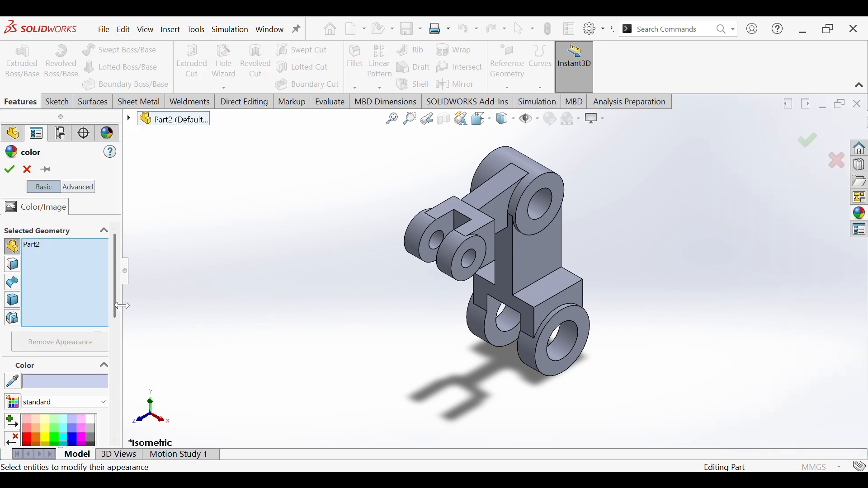
pyautogui.moveTo(118, 305); pyautogui.dragTo(120, 398)
pyautogui.doubleClick(49, 284)
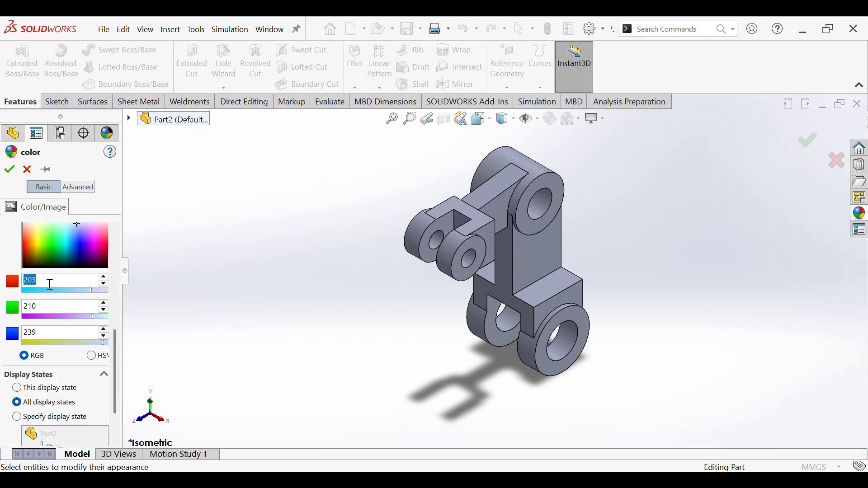
pyautogui.click(46, 306)
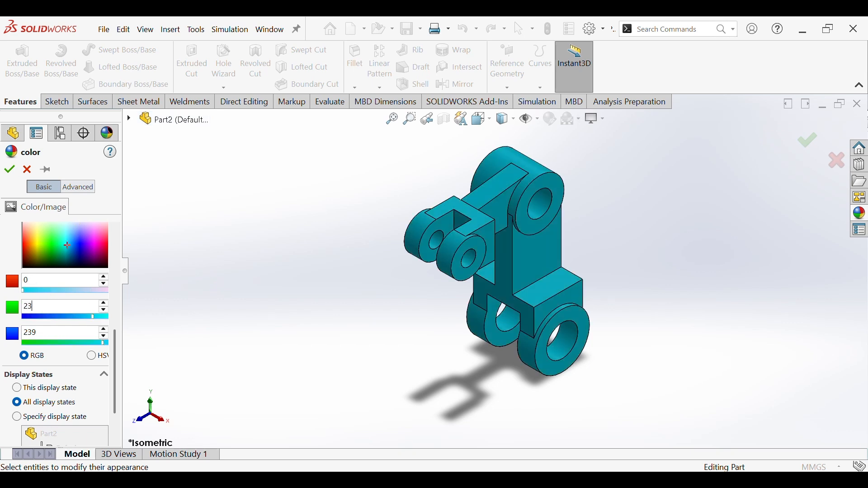
pyautogui.click(44, 336)
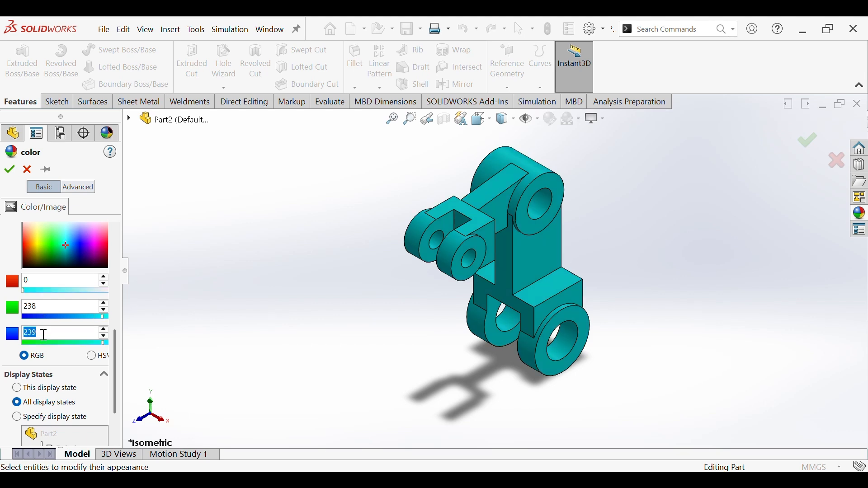
pyautogui.write('203')
pyautogui.press('Return')
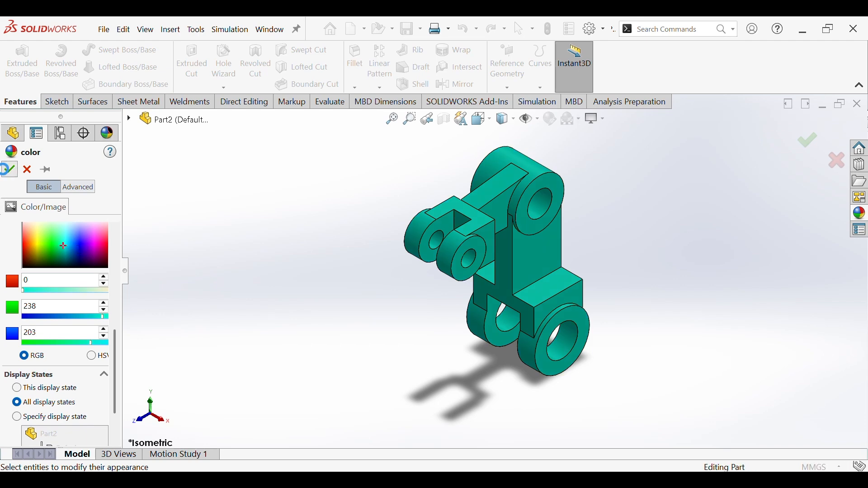
pyautogui.click(9, 170)
pyautogui.moveTo(399, 337); pyautogui.dragTo(396, 441, button='middle')
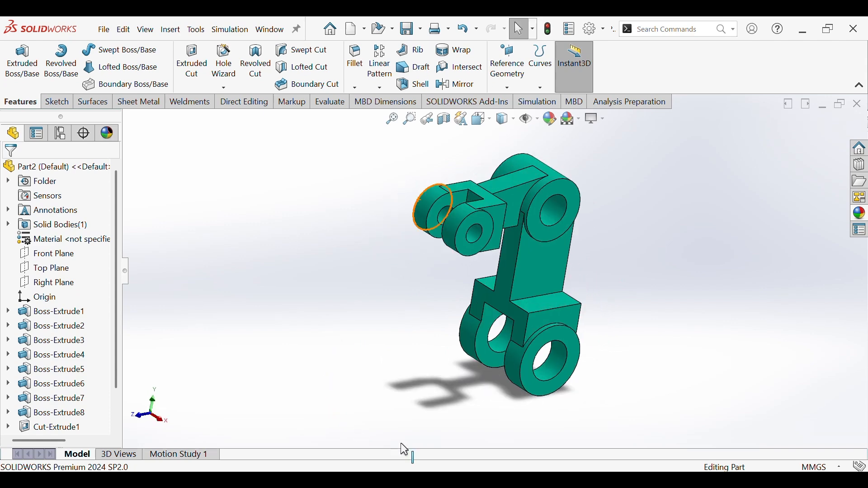